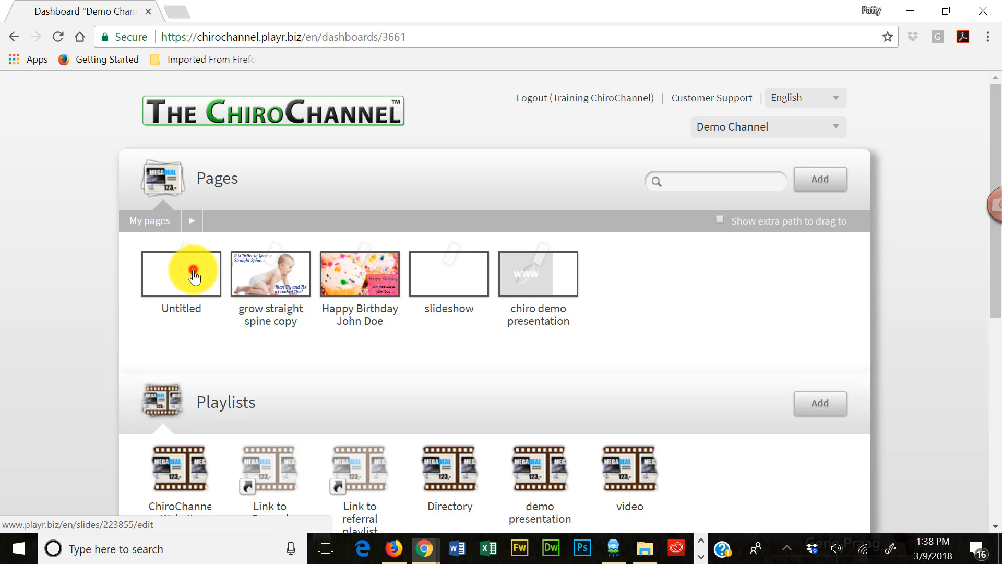
# - Open the "Untitled" page from My pages for editing in the page designer
pyautogui.moveTo(195, 271)
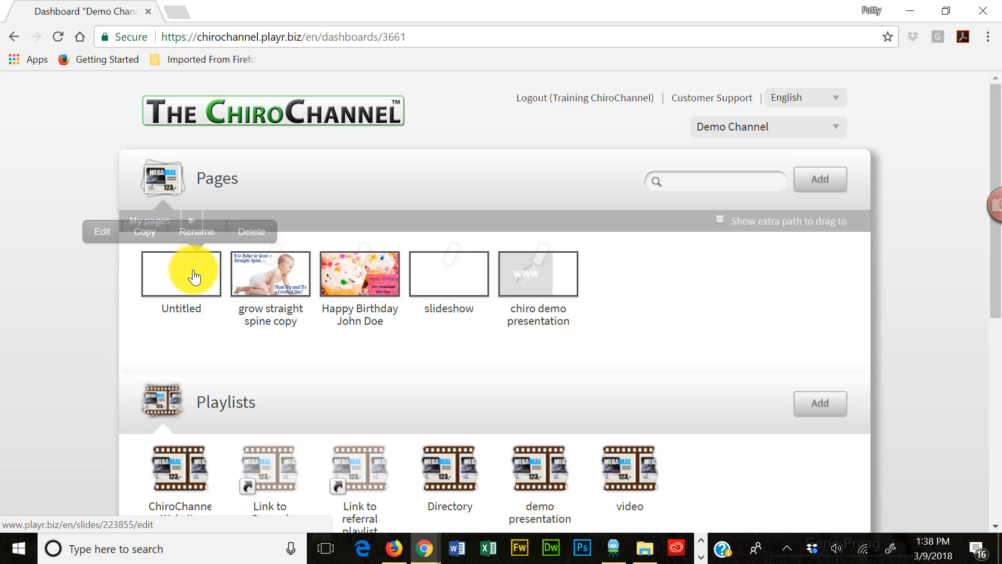
pyautogui.click(108, 236)
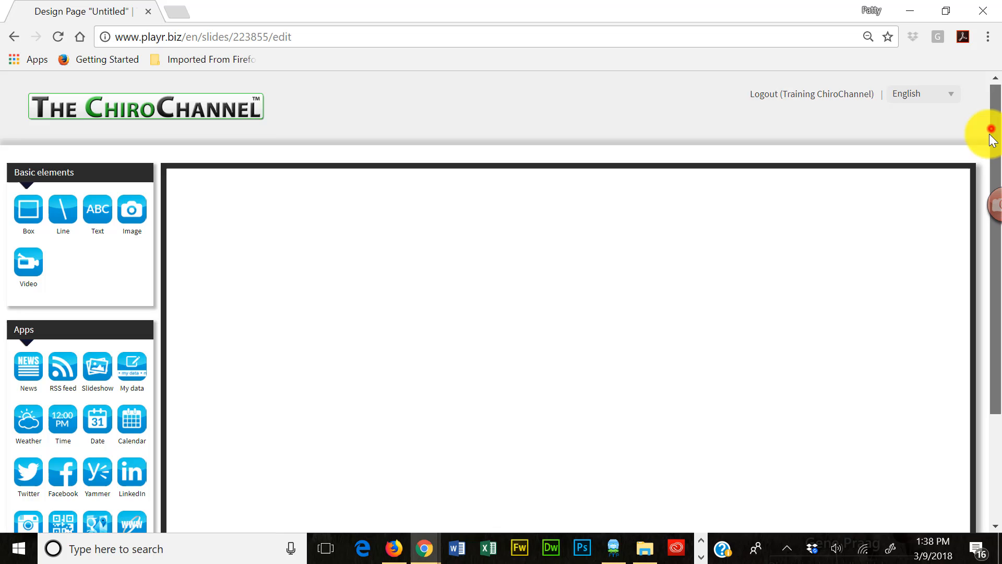
pyautogui.moveTo(991, 137); pyautogui.dragTo(993, 206)
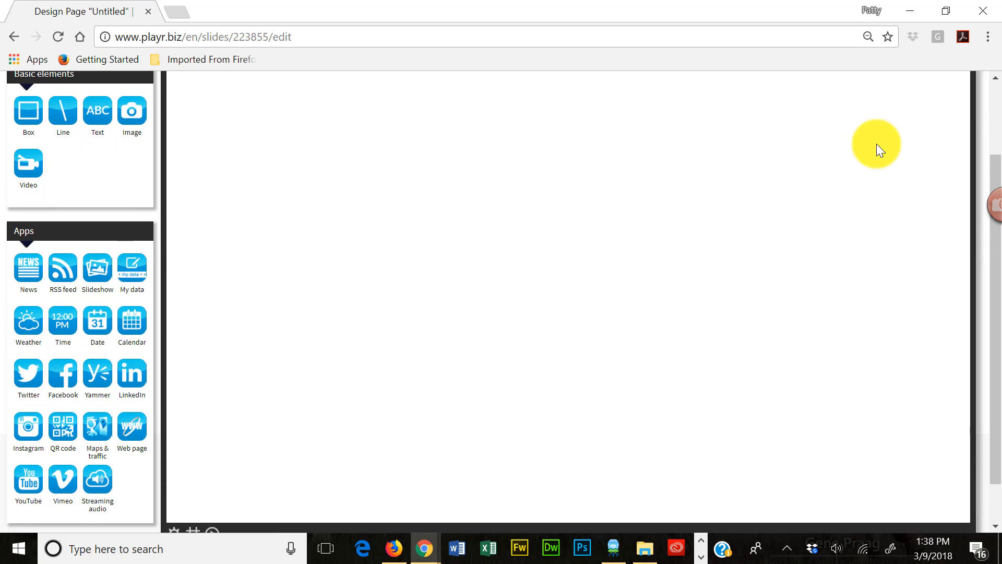
pyautogui.moveTo(992, 161); pyautogui.dragTo(992, 157)
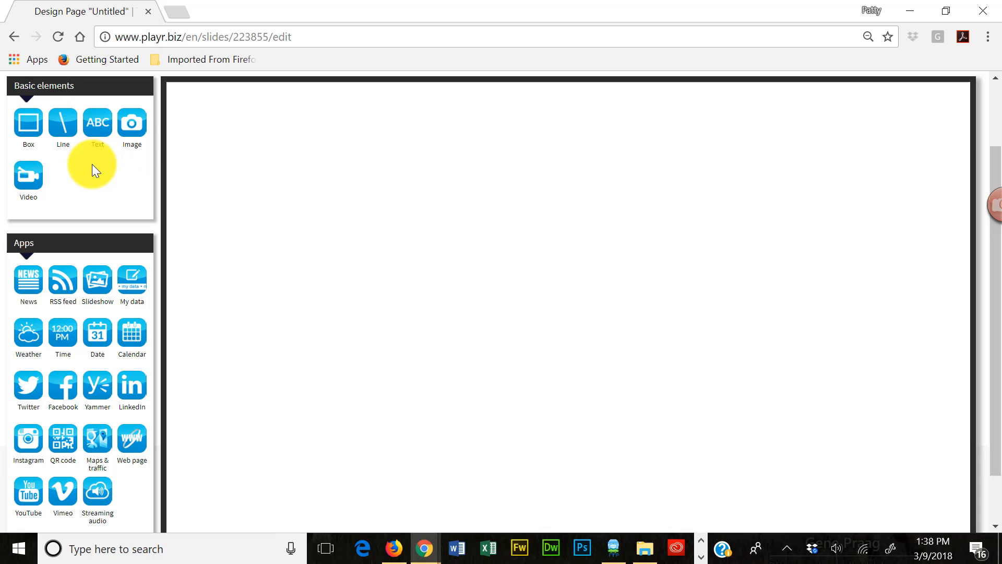
# - Add an image element to the blank page and upload the "balloons" picture from the images folder to the image catalog
pyautogui.moveTo(71, 142); pyautogui.dragTo(239, 156)
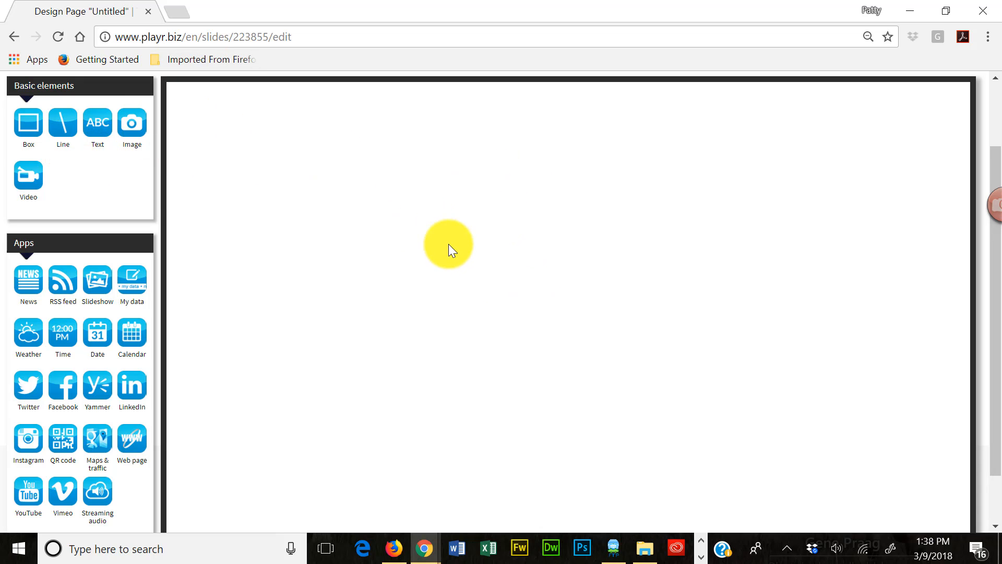
pyautogui.click(130, 124)
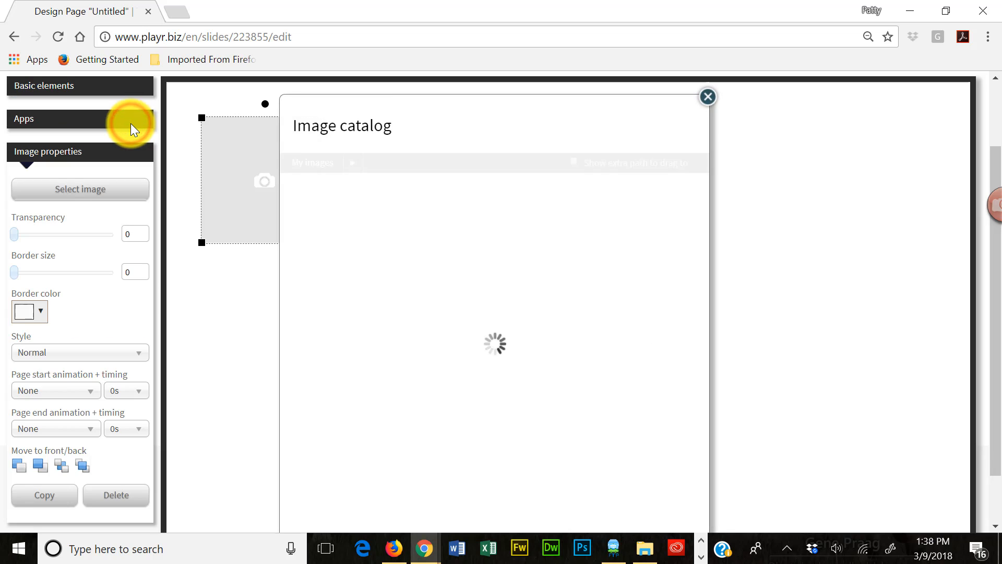
pyautogui.moveTo(484, 130); pyautogui.dragTo(462, 109)
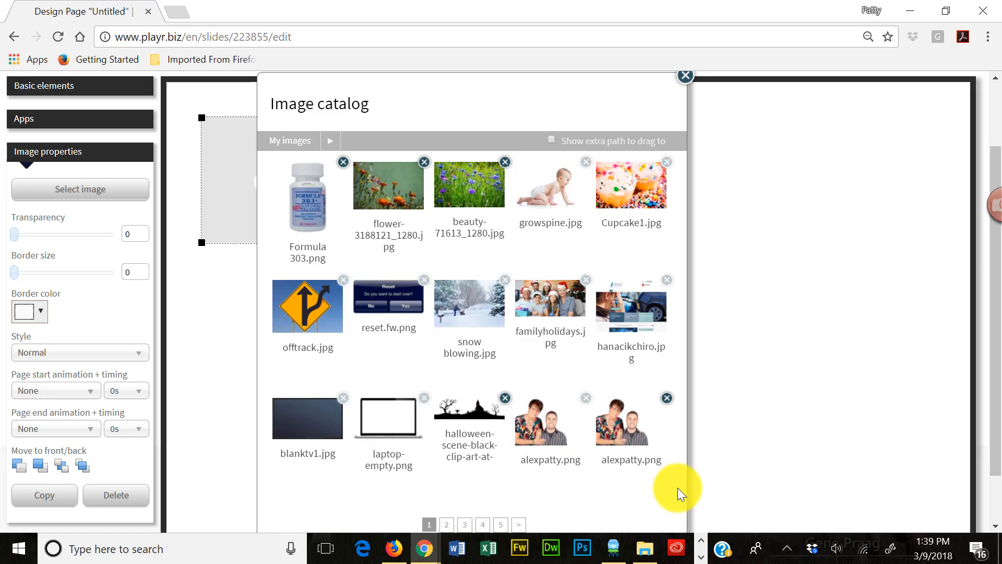
pyautogui.moveTo(678, 487); pyautogui.dragTo(647, 441)
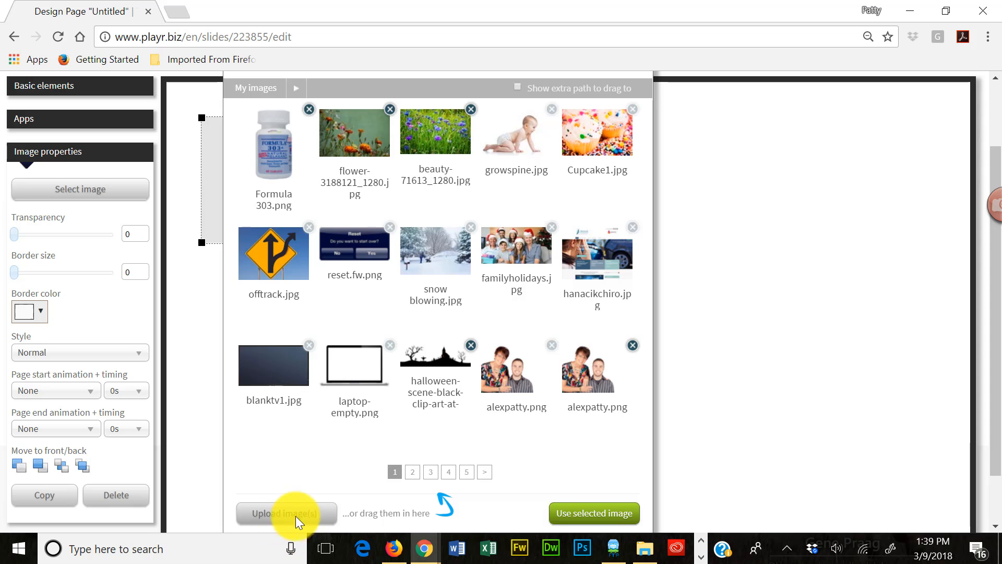
pyautogui.click(267, 515)
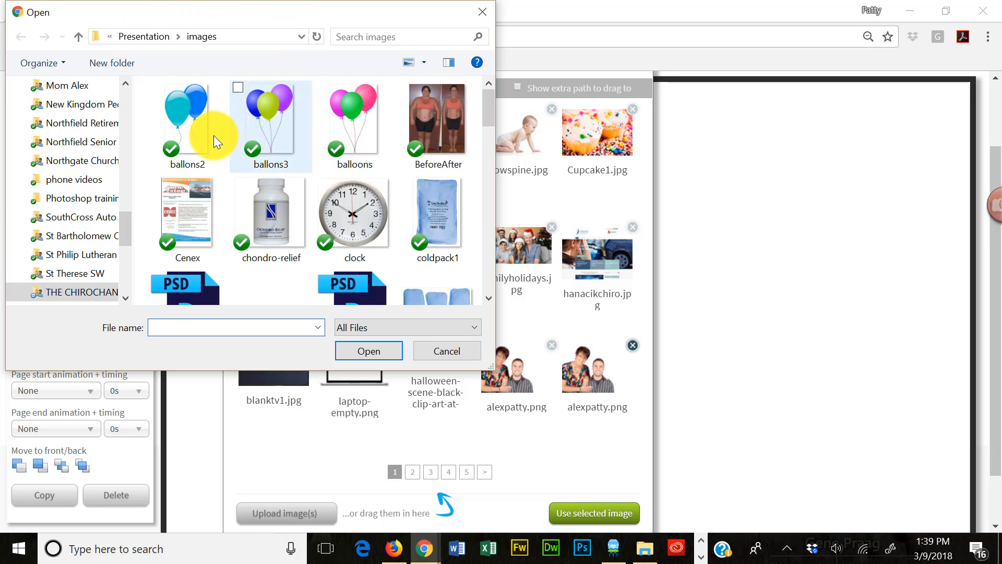
pyautogui.click(183, 116)
pyautogui.click(351, 120)
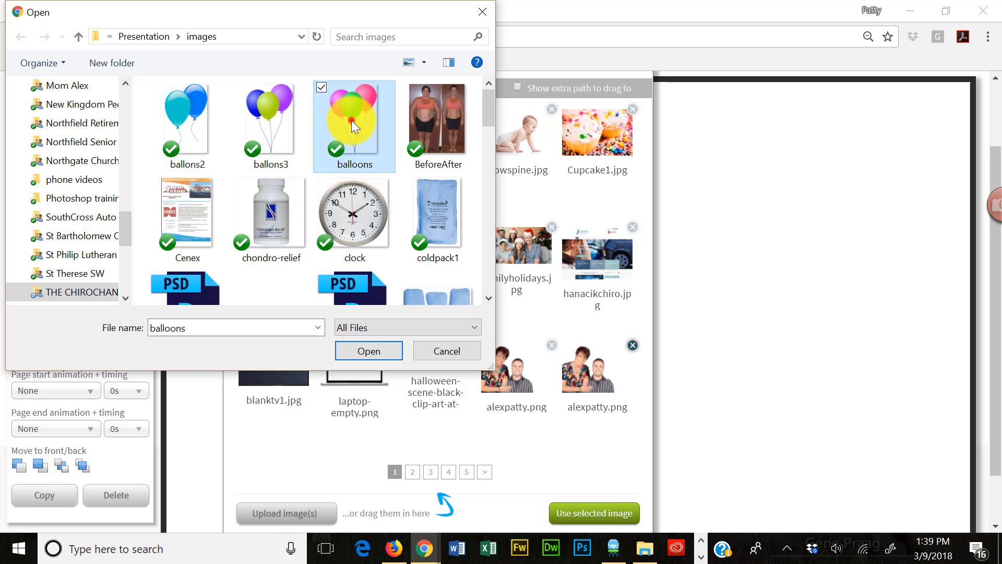
pyautogui.click(362, 353)
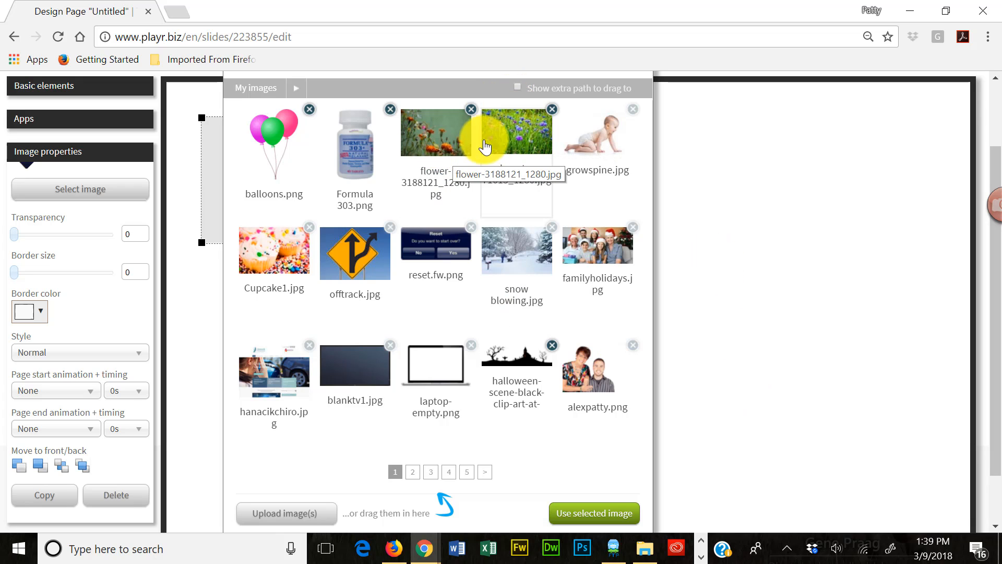
# - Fill the image element with beauty-71613_1280.jpg and move it into the page's upper-left corner
pyautogui.click(518, 142)
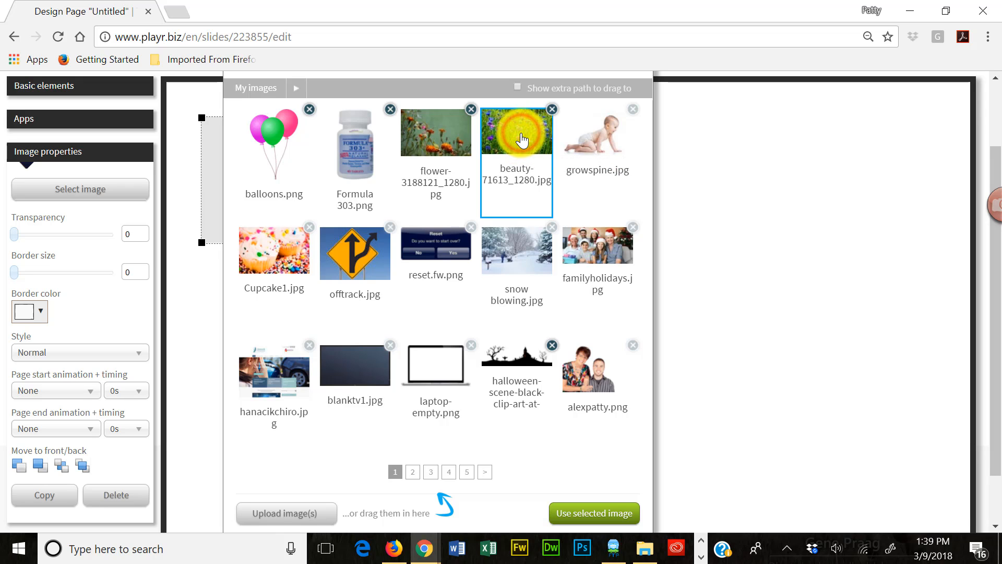
pyautogui.click(593, 518)
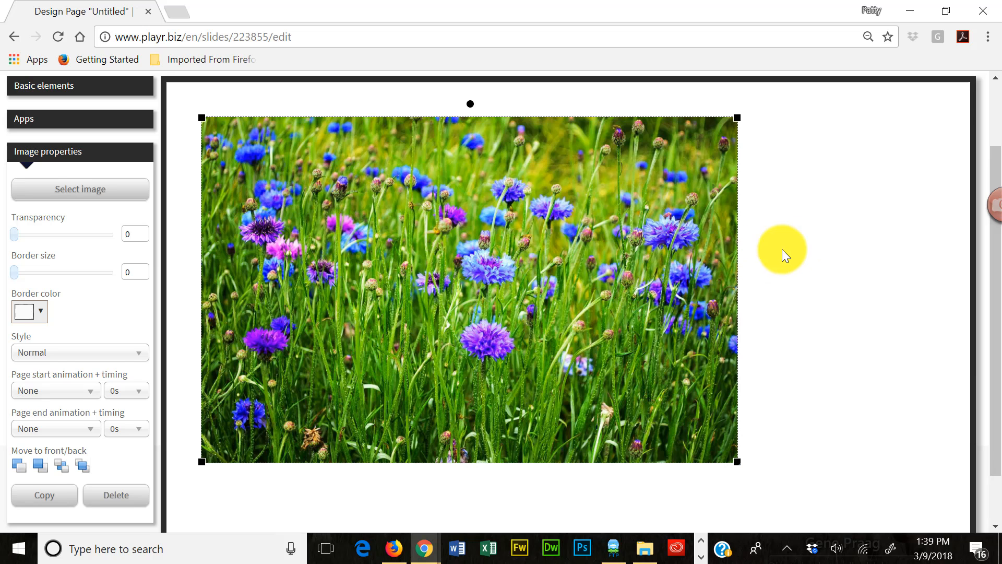
pyautogui.scroll(-1, 800, 238)
pyautogui.scroll(-1, 800, 238)
pyautogui.scroll(2, 801, 240)
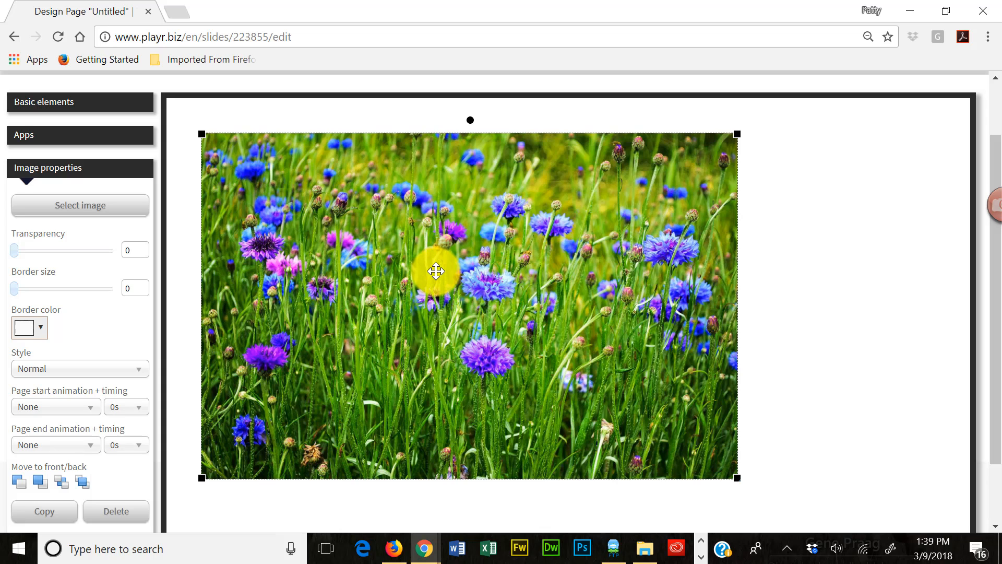
pyautogui.moveTo(433, 270); pyautogui.dragTo(403, 237)
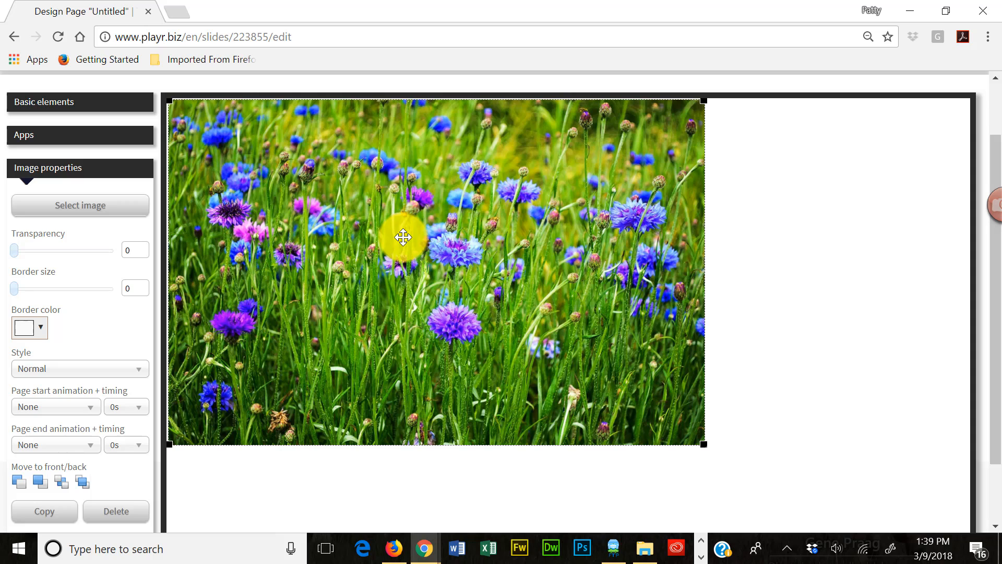
pyautogui.moveTo(403, 237); pyautogui.dragTo(402, 236)
# - Enlarge the flower image to about 1937 by 1247 and shift it to about X -12, Y 0 as a full-page background
pyautogui.scroll(-2, 864, 326)
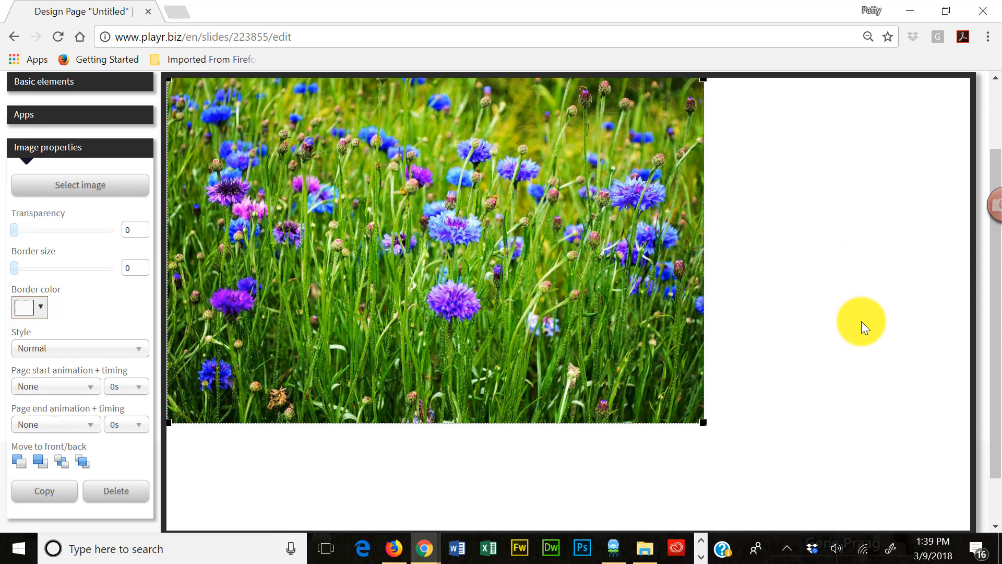
pyautogui.scroll(-3, 861, 321)
pyautogui.moveTo(704, 364); pyautogui.dragTo(966, 537)
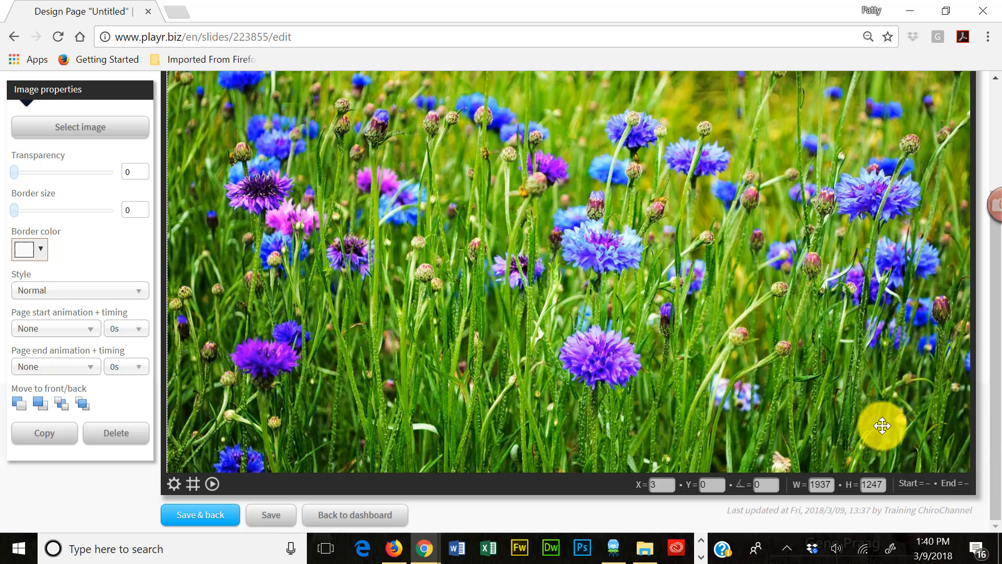
pyautogui.moveTo(715, 333); pyautogui.dragTo(708, 333)
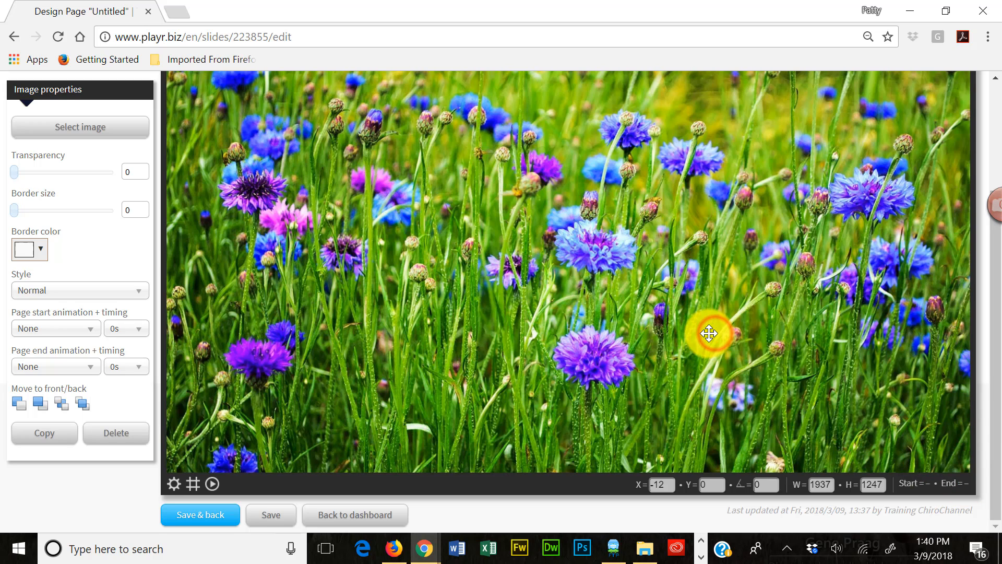
# - Set the transparency of the flower background image to 53
pyautogui.scroll(2, 619, 351)
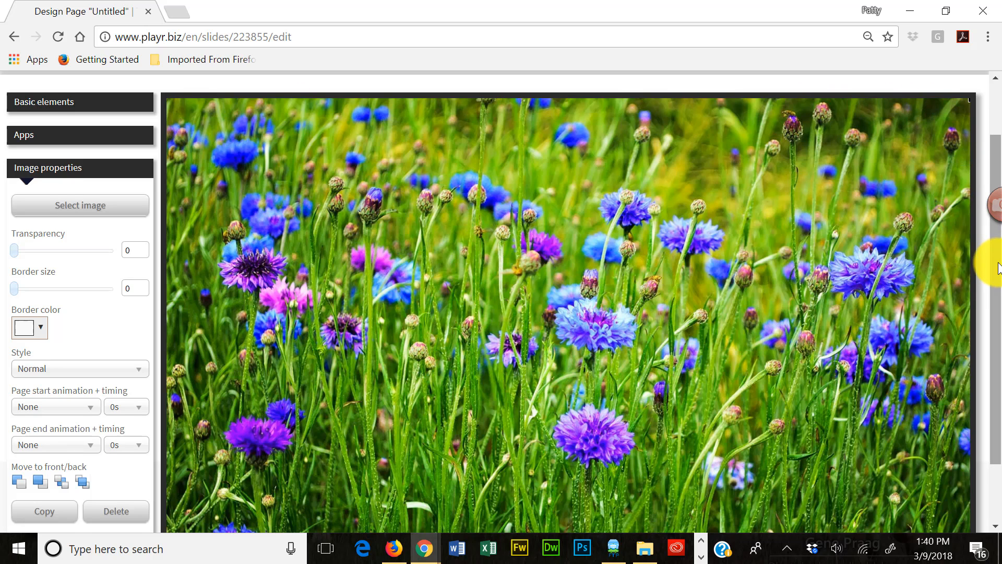
pyautogui.moveTo(994, 258); pyautogui.dragTo(1000, 292)
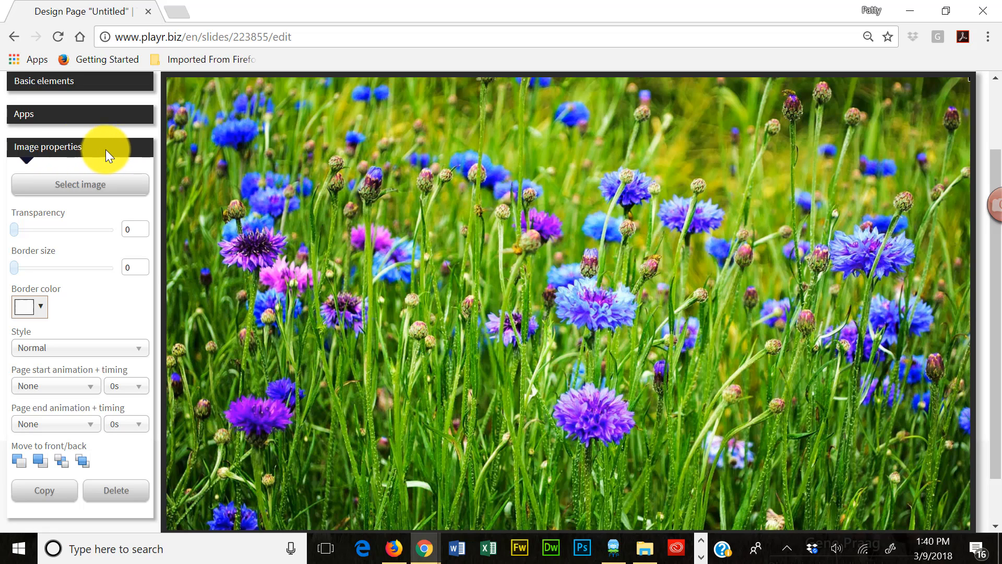
pyautogui.click(14, 229)
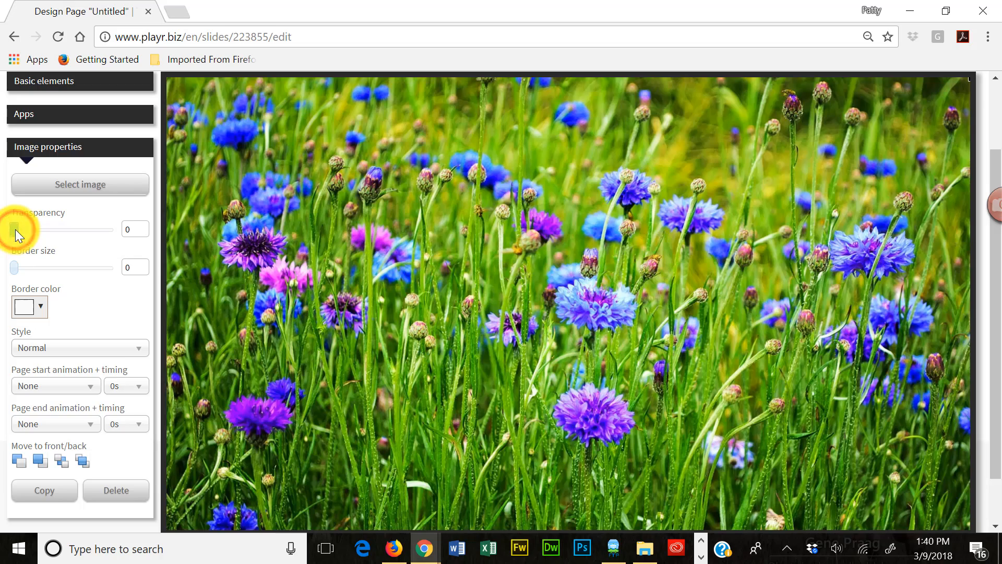
pyautogui.moveTo(15, 229); pyautogui.dragTo(66, 230)
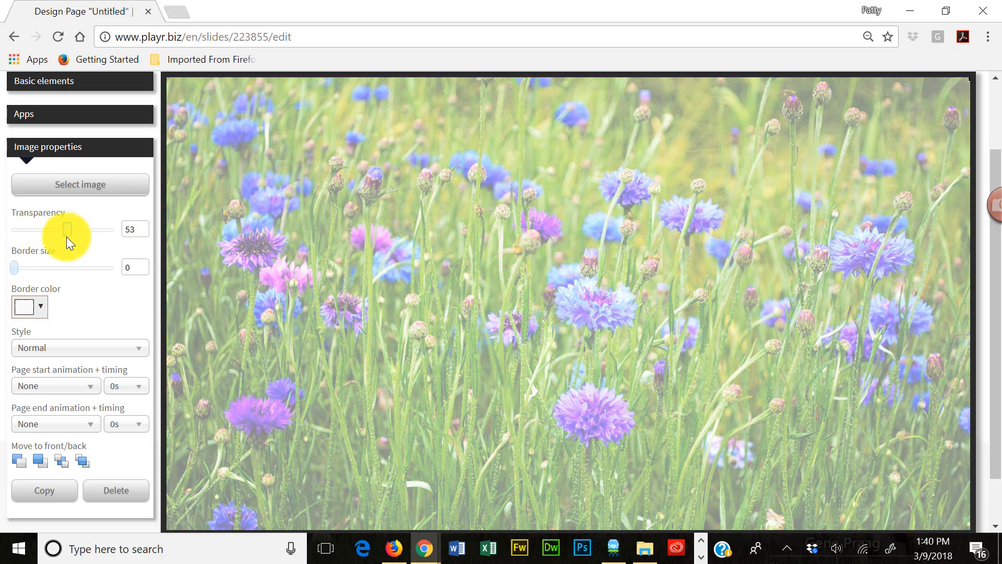
pyautogui.click(487, 335)
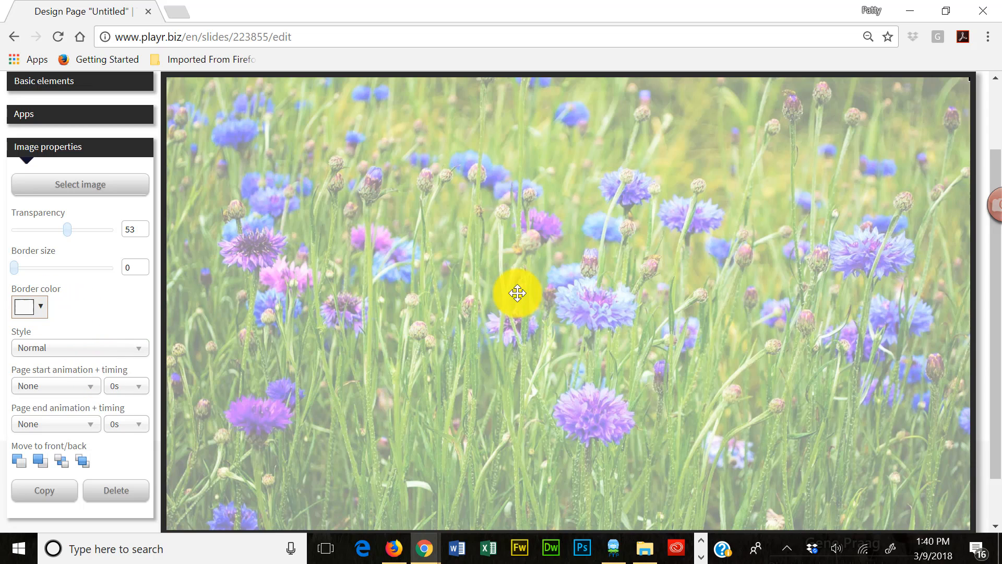
pyautogui.click(577, 272)
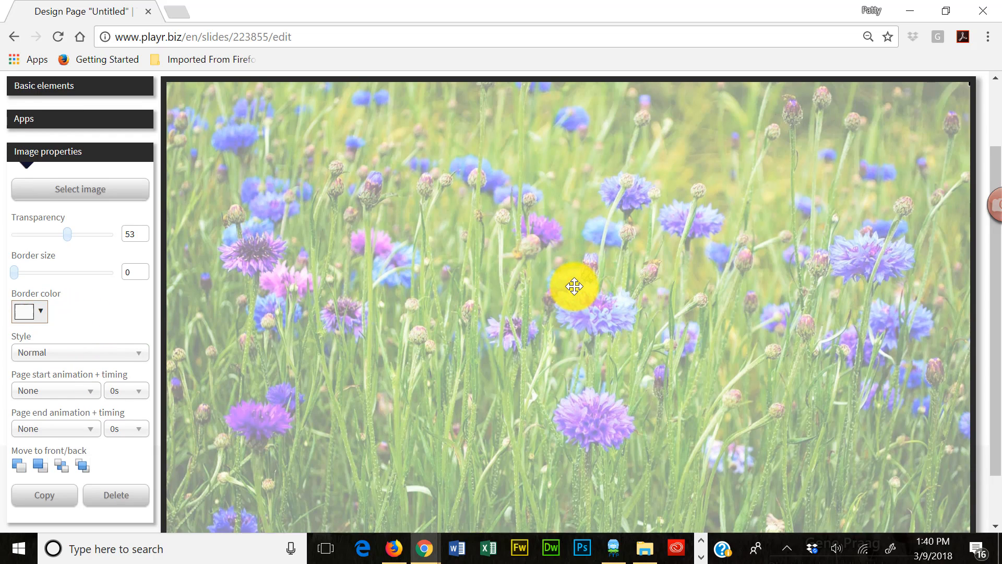
# - Add a second image element to the page using Formula 303.png from the image catalog
pyautogui.scroll(2, 574, 286)
pyautogui.scroll(-2, 574, 286)
pyautogui.scroll(2, 558, 273)
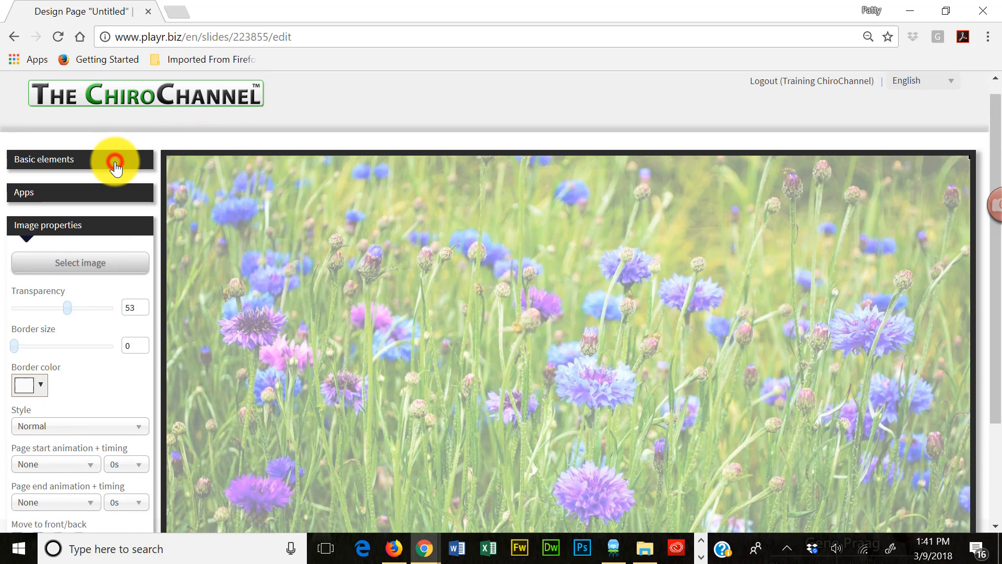
pyautogui.click(115, 162)
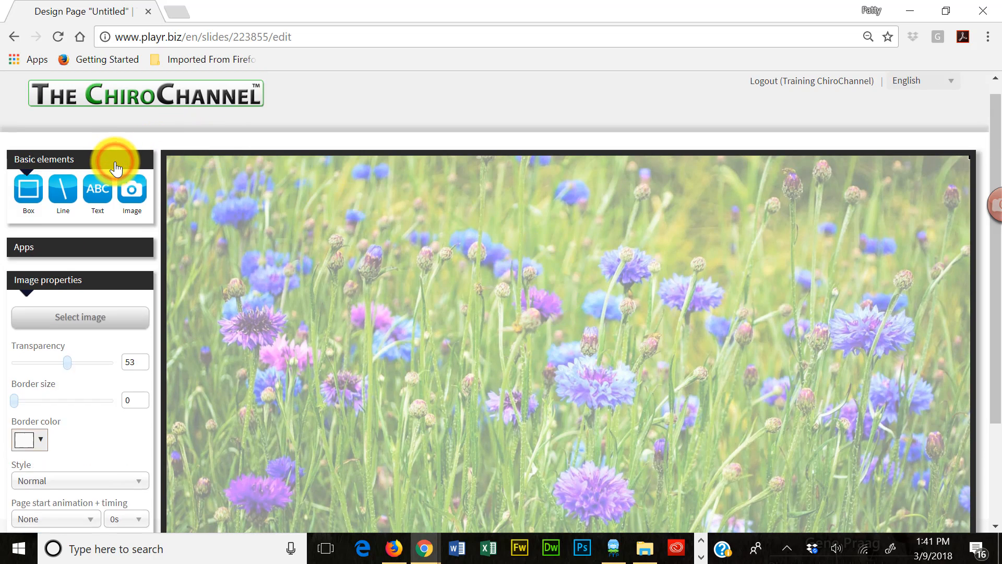
pyautogui.click(134, 198)
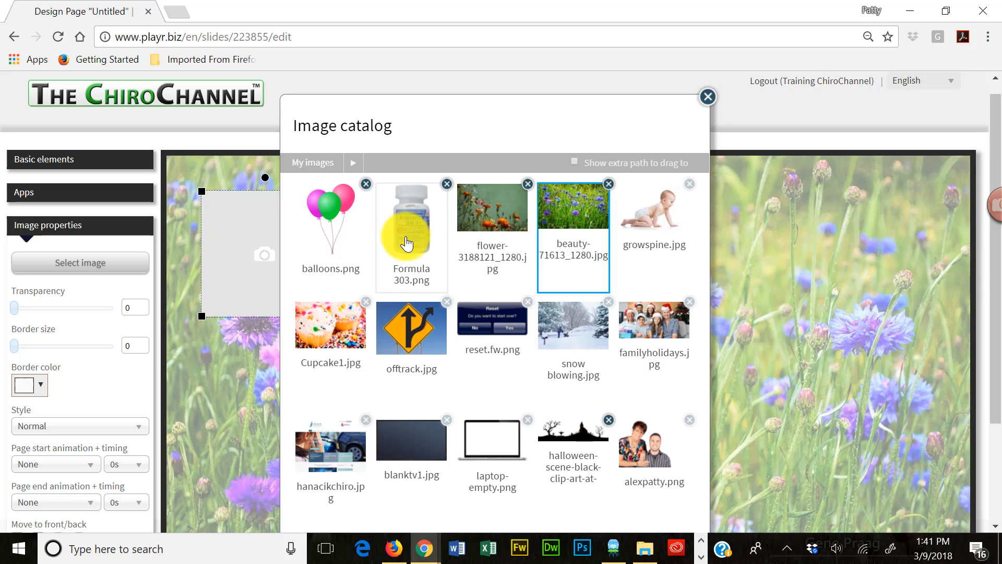
pyautogui.click(407, 243)
pyautogui.click(697, 472)
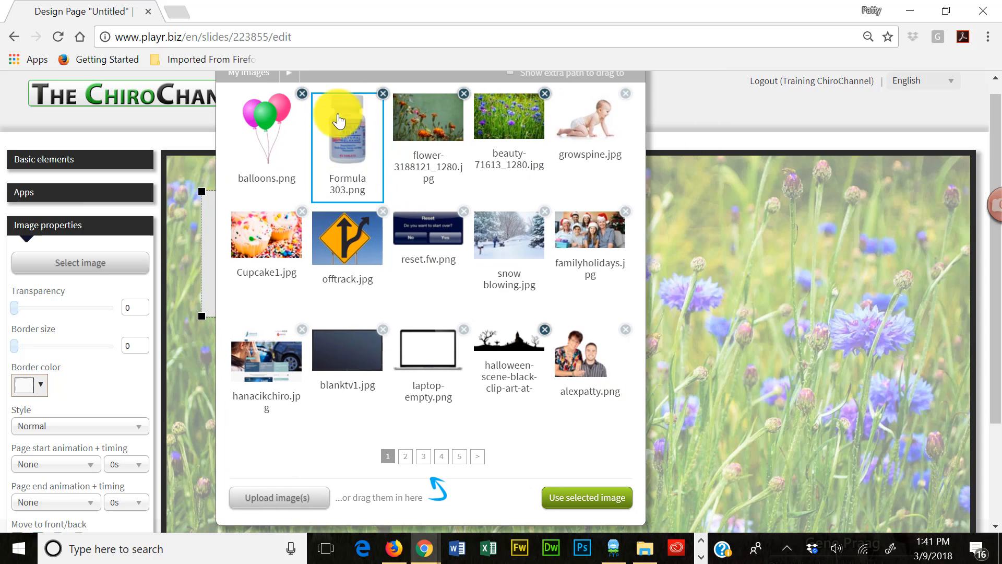
pyautogui.click(586, 498)
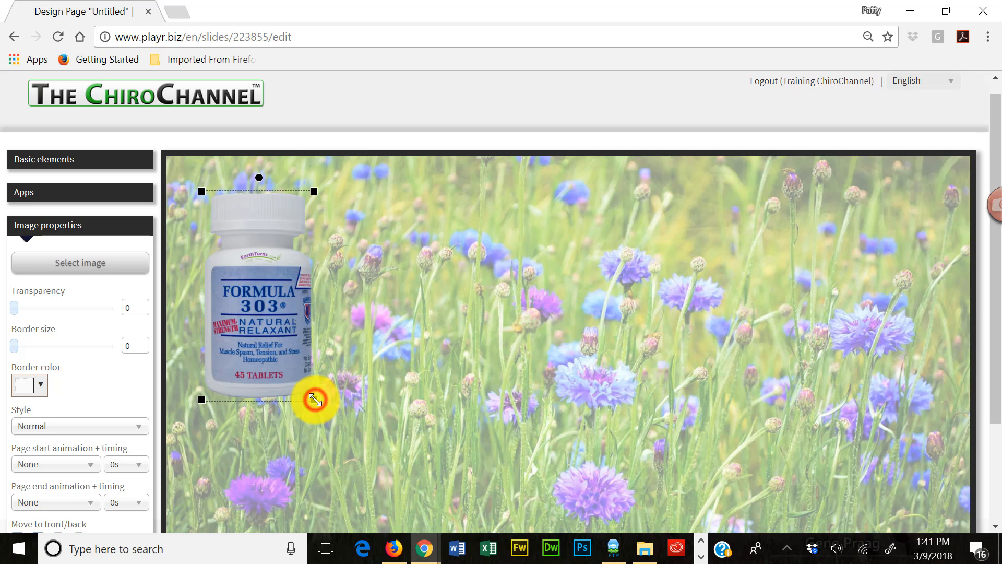
# - Enlarge the Formula 303 bottle image by roughly 40 percent and move it slightly down and inward on the page's left half
pyautogui.moveTo(316, 400); pyautogui.dragTo(407, 478)
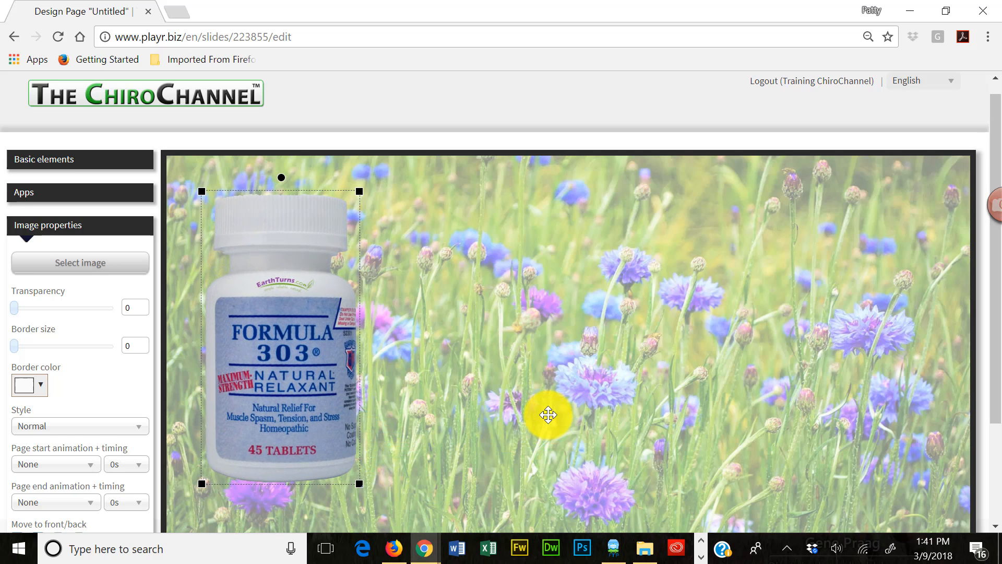
pyautogui.scroll(-2, 548, 415)
pyautogui.moveTo(286, 315); pyautogui.dragTo(335, 365)
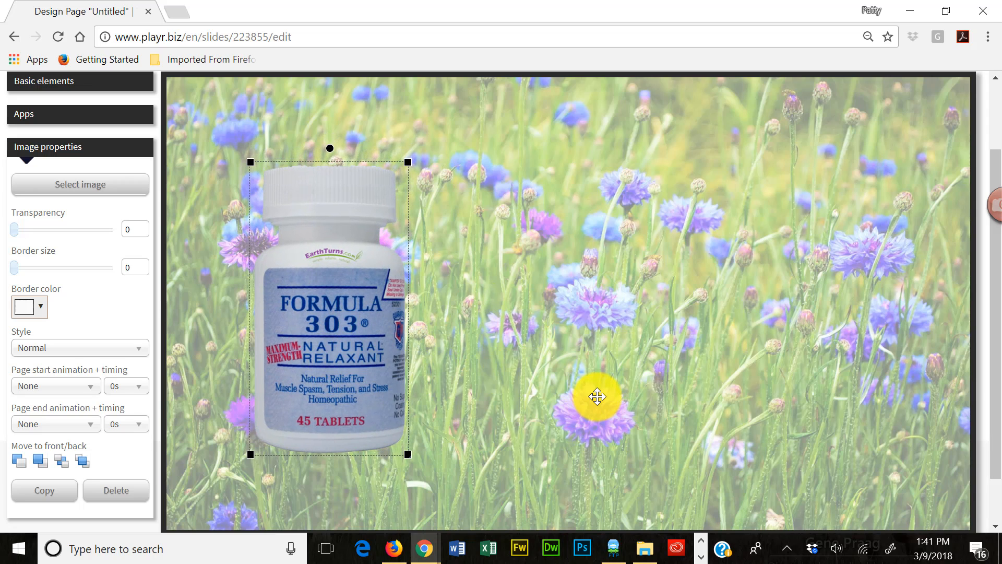
pyautogui.click(597, 396)
pyautogui.click(336, 352)
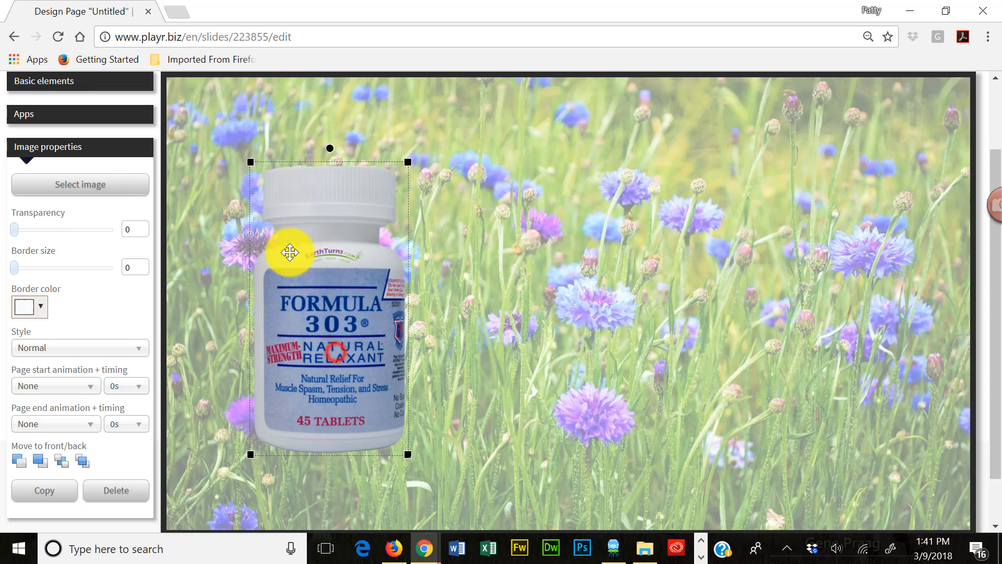
# - Add a text element to the page and move it up near the upper edge, above the Formula 303 bottle
pyautogui.scroll(3, 527, 277)
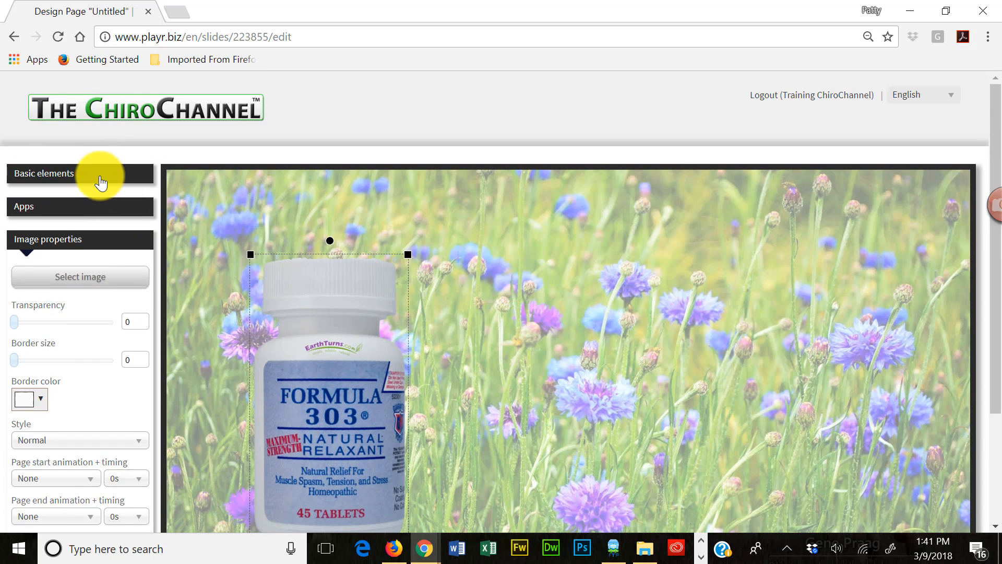
pyautogui.click(100, 178)
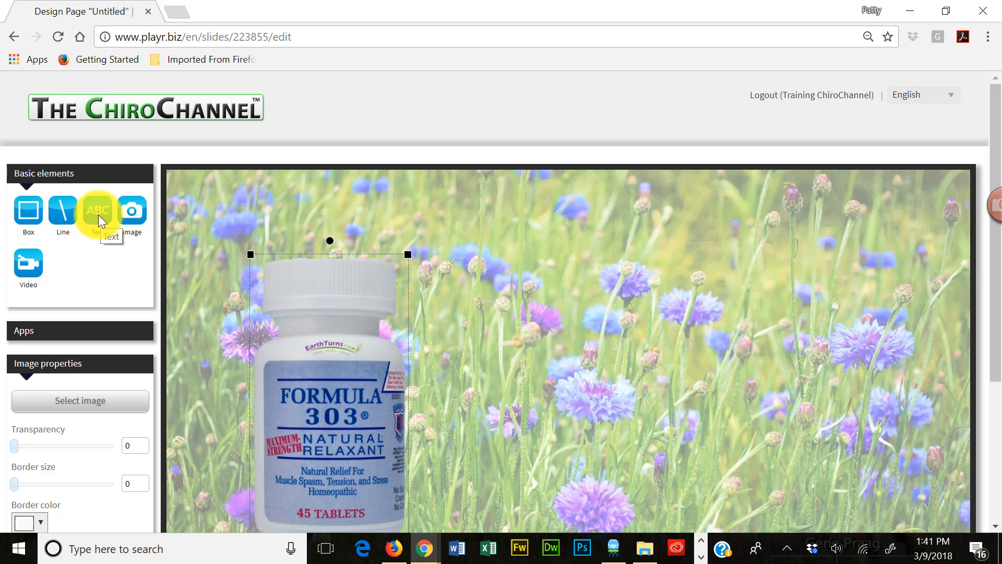
pyautogui.click(101, 214)
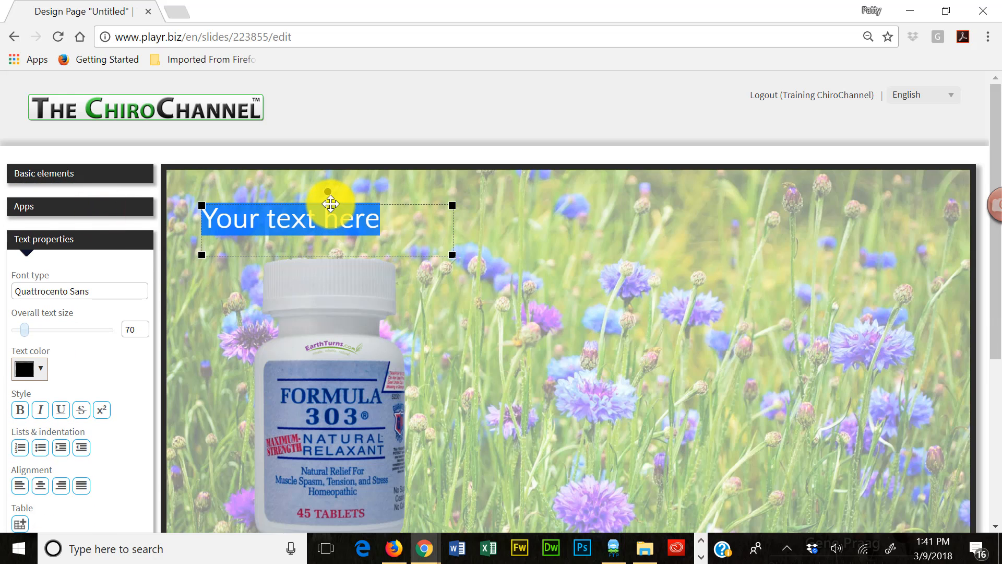
pyautogui.moveTo(334, 202); pyautogui.dragTo(399, 182)
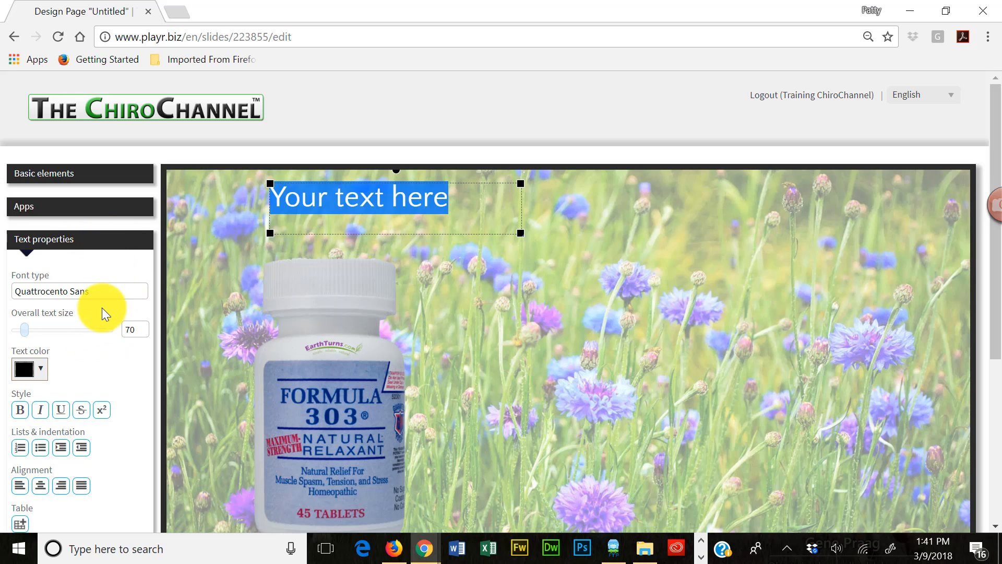
# - Try the Anton and Bevan fonts on the placeholder text
pyautogui.click(95, 291)
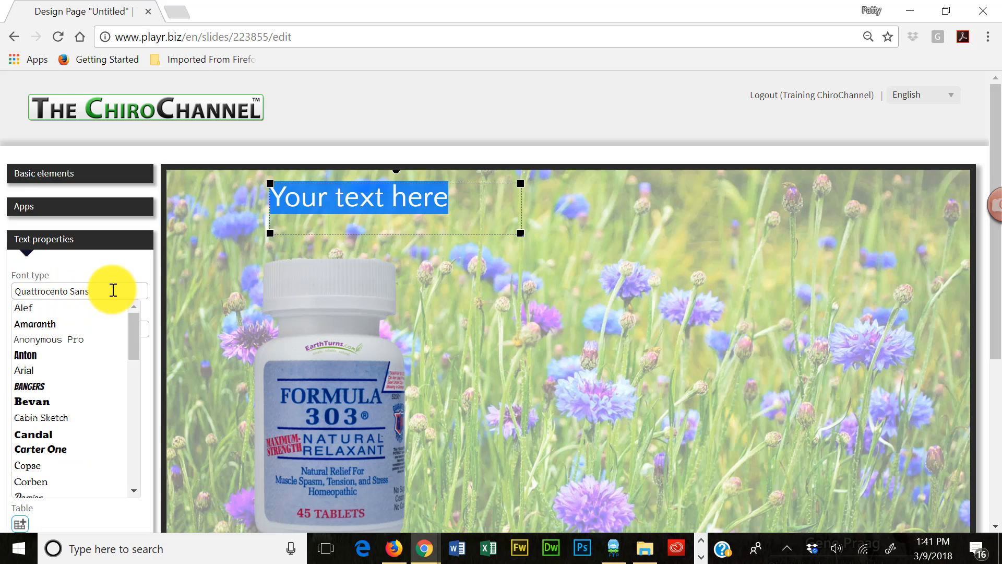
pyautogui.click(26, 355)
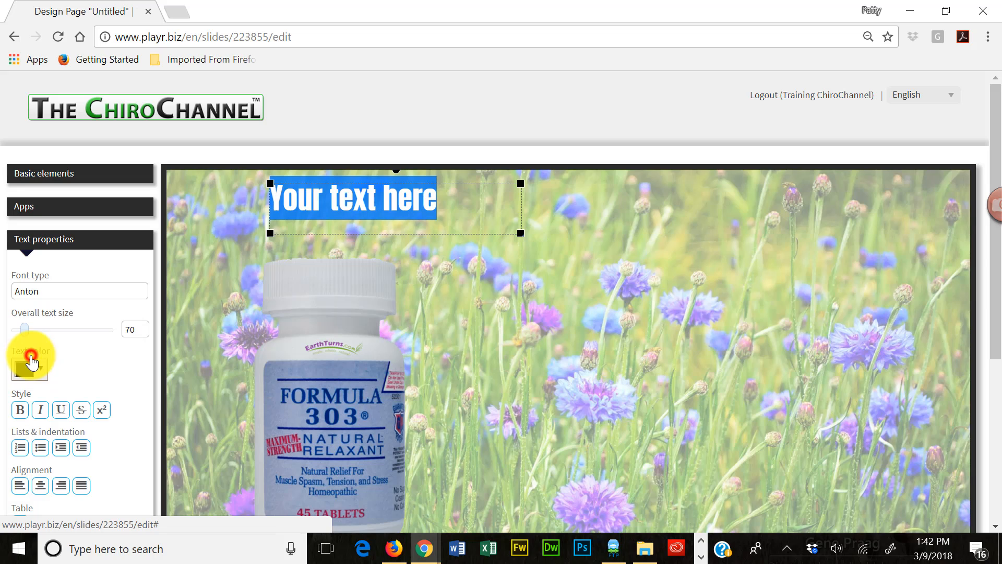
pyautogui.click(88, 290)
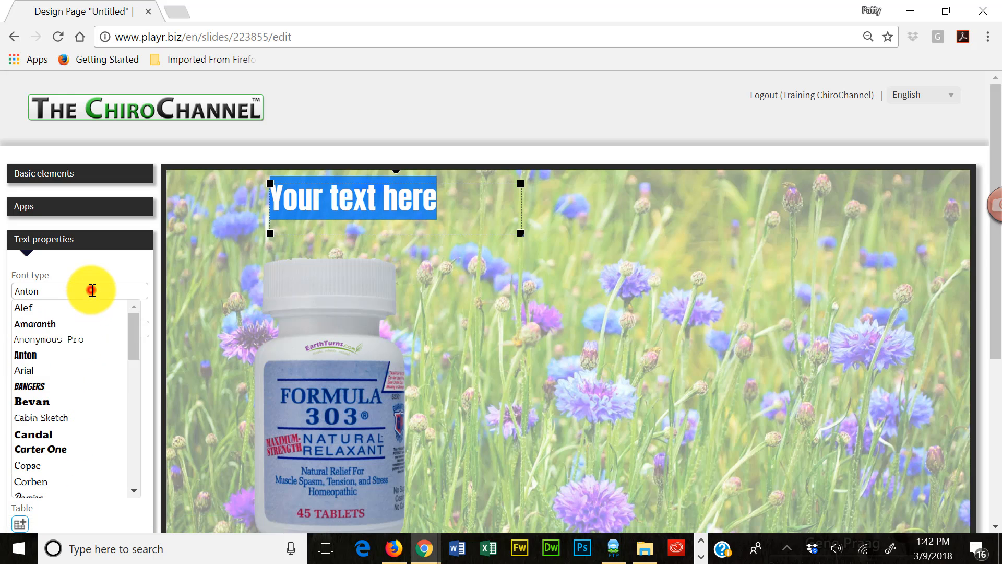
pyautogui.click(39, 403)
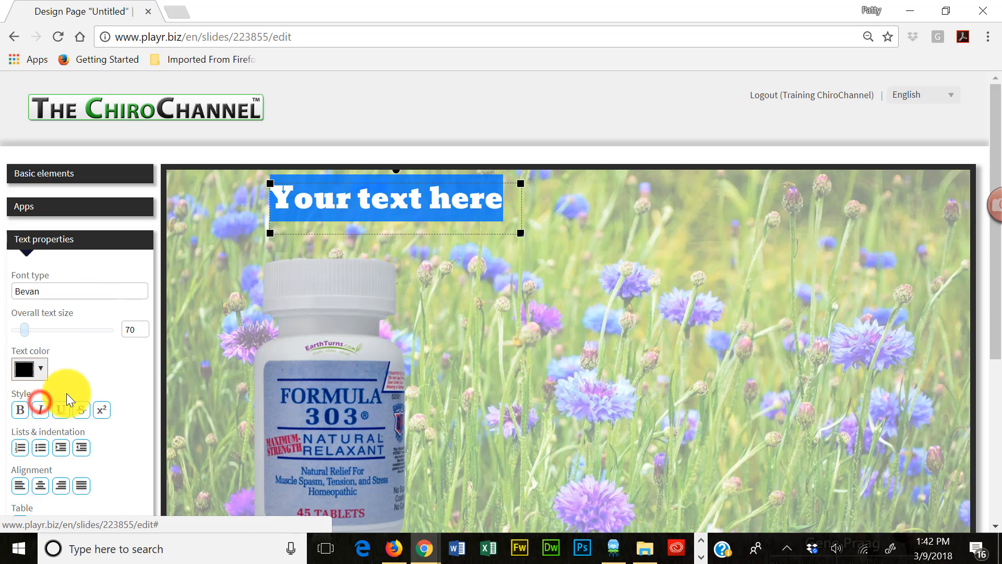
# - Set the placeholder text in Amaranth at size 138 and widen its box so the text fits on one line
pyautogui.click(84, 289)
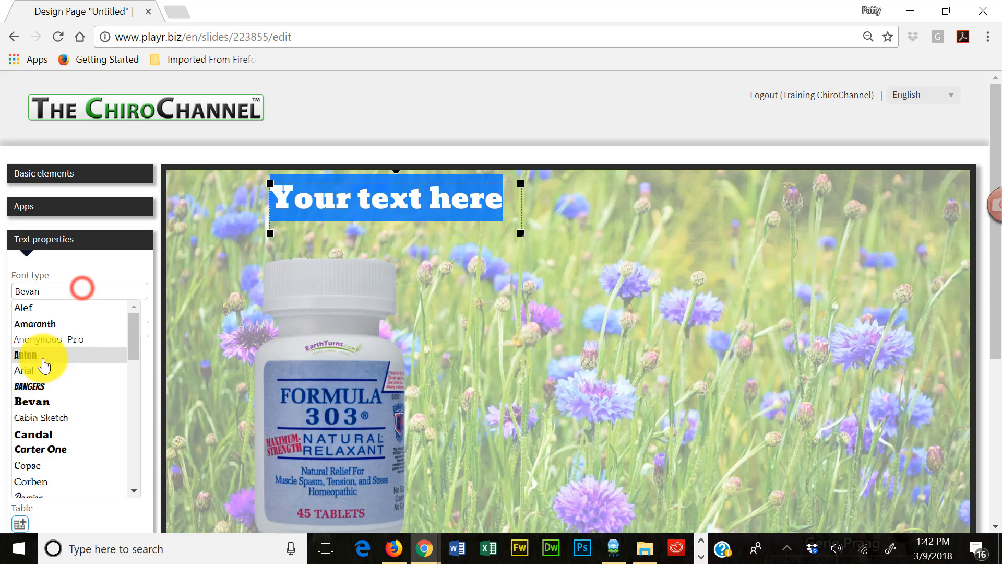
pyautogui.click(54, 324)
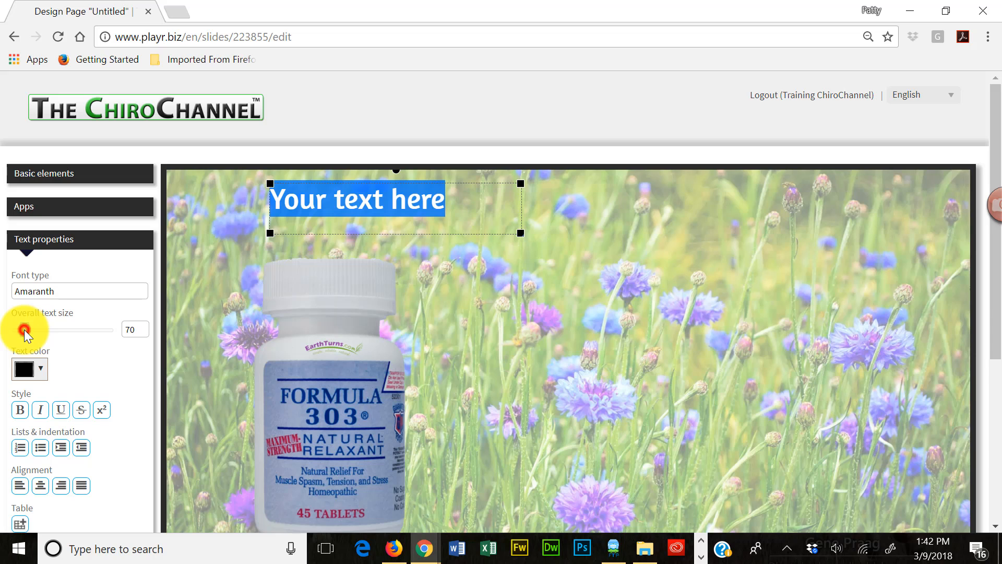
pyautogui.moveTo(24, 330); pyautogui.dragTo(36, 328)
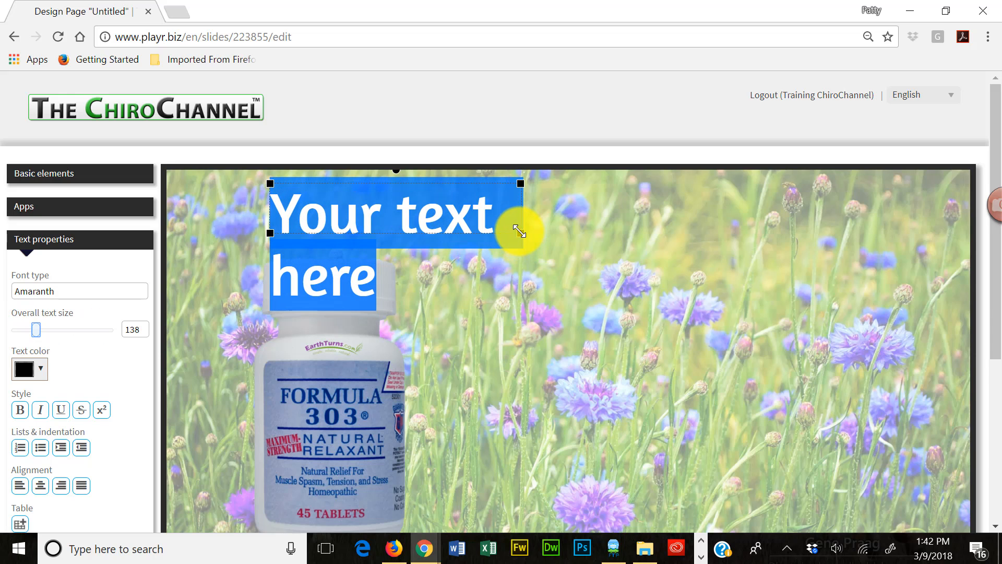
pyautogui.moveTo(520, 231); pyautogui.dragTo(857, 247)
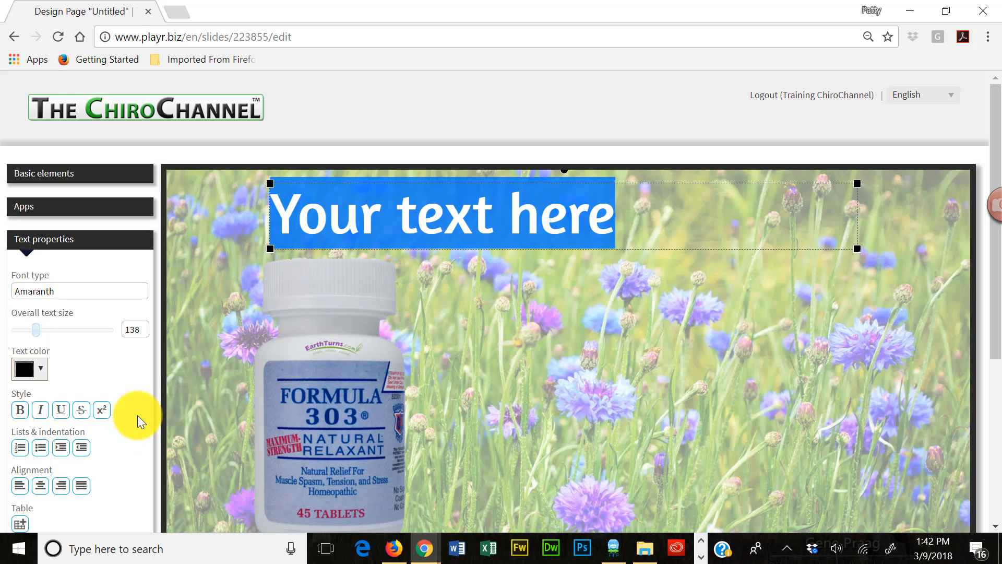
# - Set the text color to the dark blue #185ba3
pyautogui.click(41, 375)
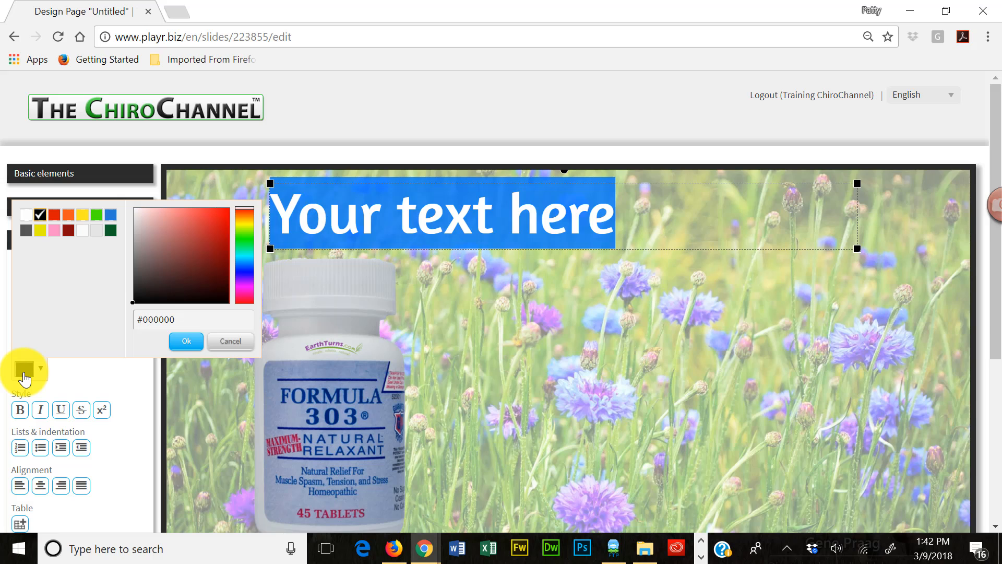
pyautogui.click(111, 215)
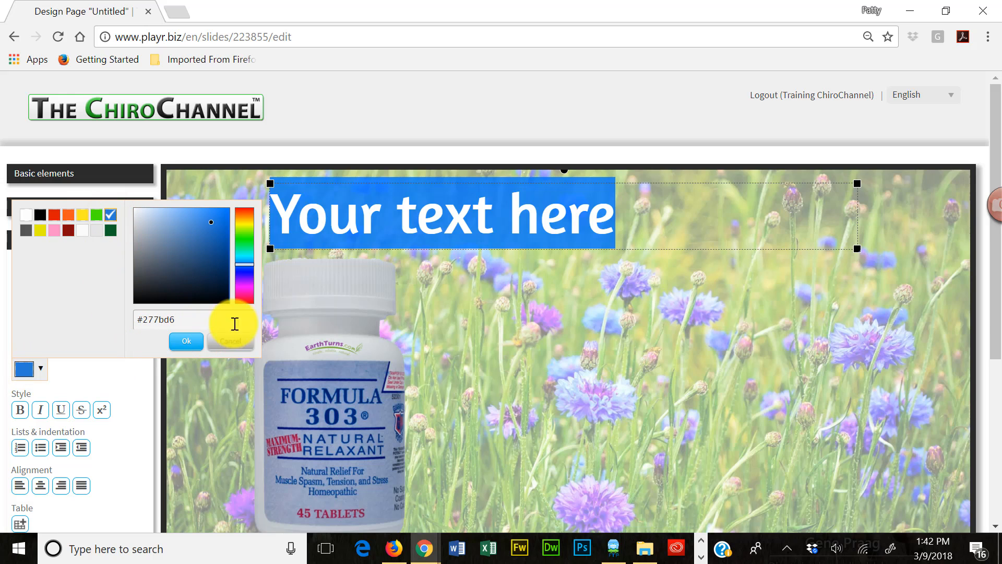
pyautogui.click(212, 233)
pyautogui.click(215, 242)
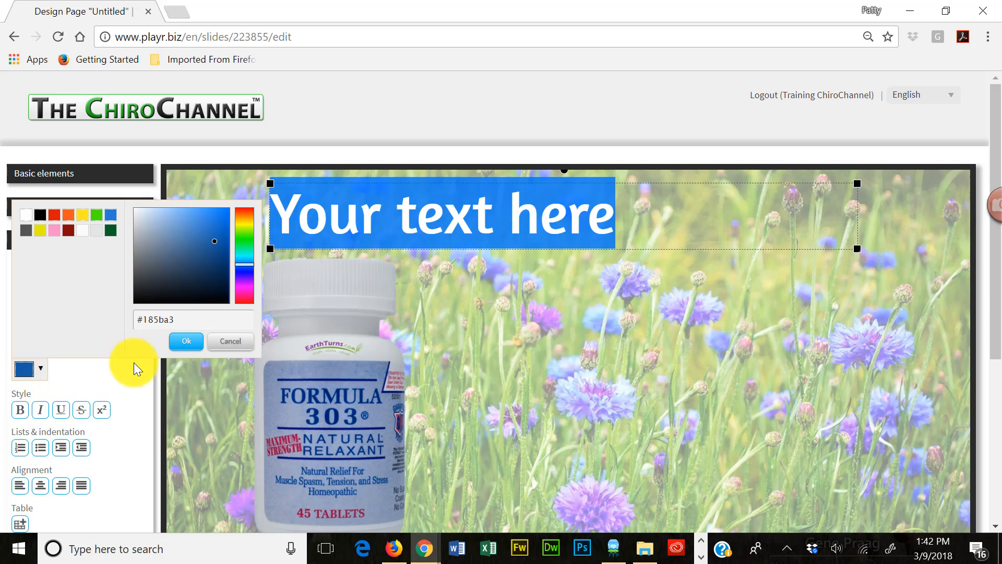
pyautogui.click(186, 342)
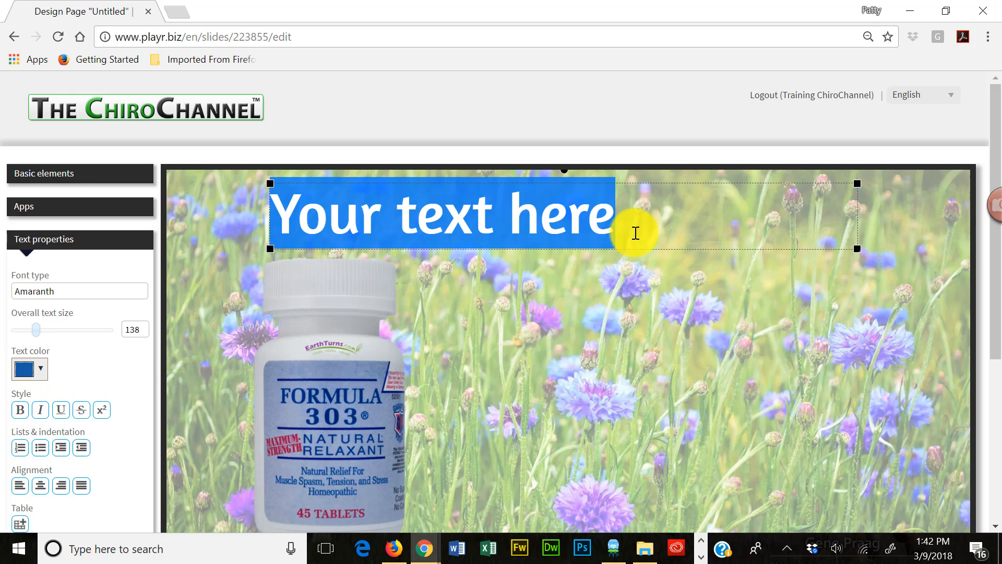
# - Replace the placeholder text with "March Special"
pyautogui.click(631, 218)
pyautogui.moveTo(630, 215); pyautogui.dragTo(258, 210)
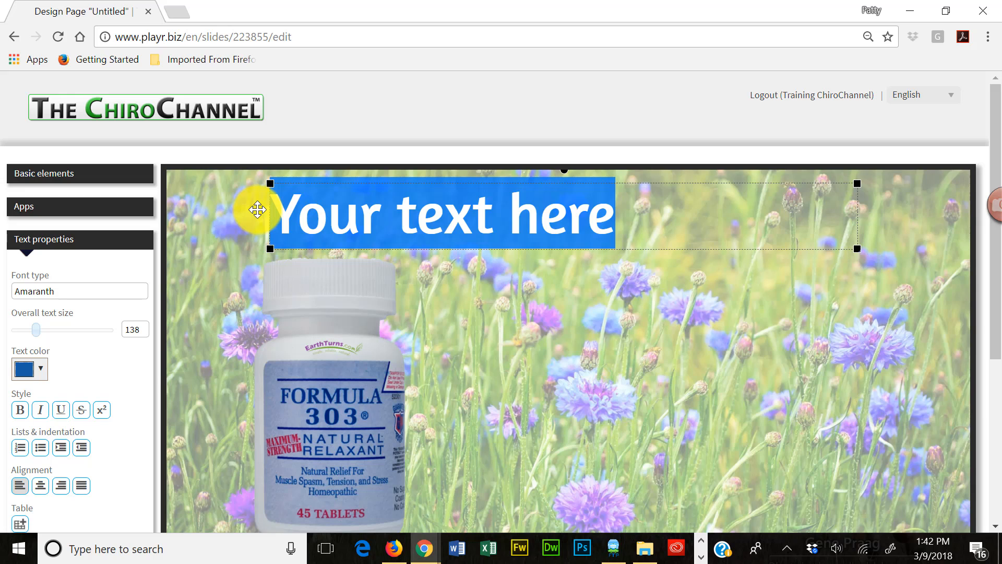
pyautogui.write('Mar')
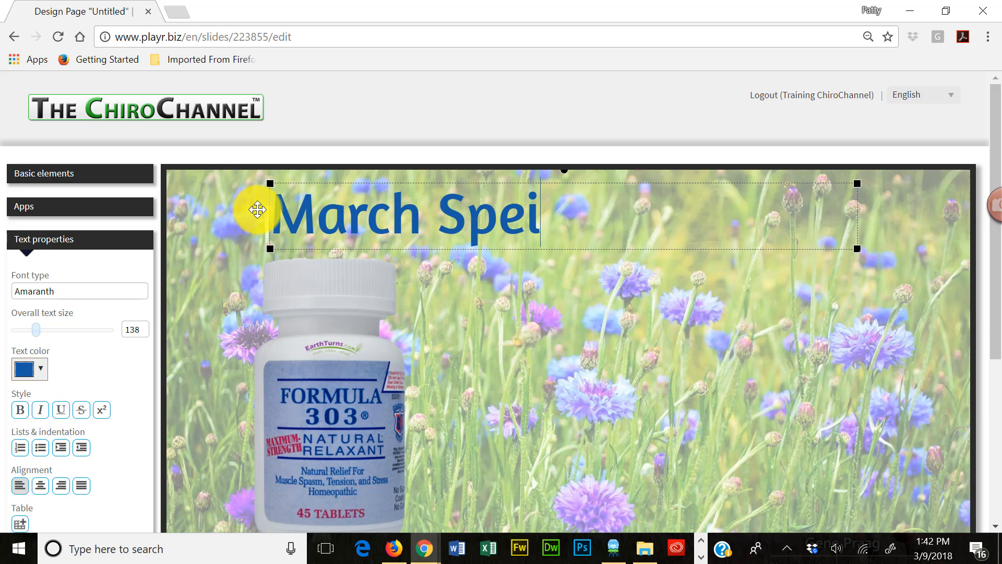
pyautogui.write('ch Speci')
pyautogui.press('BackSpace')
pyautogui.write('cia')
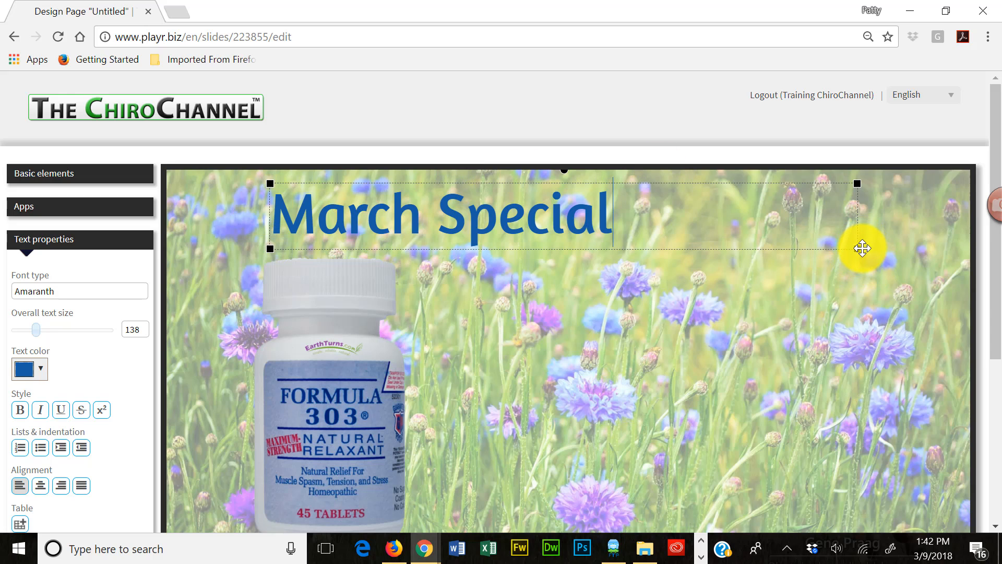
# - Narrow the March Special text box to about 882 wide and move it to about X 513, Y 37
pyautogui.moveTo(857, 248); pyautogui.dragTo(641, 250)
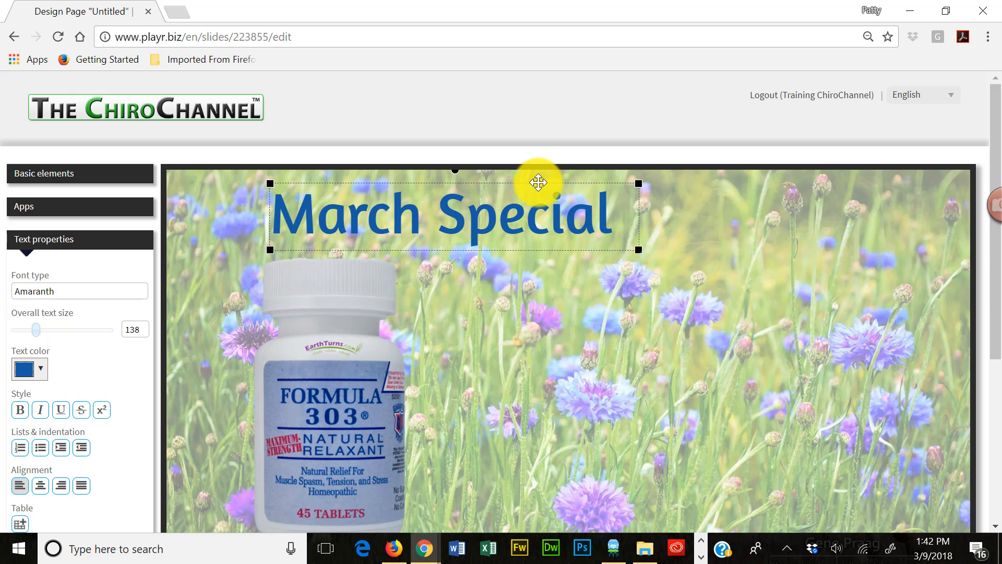
pyautogui.moveTo(540, 182); pyautogui.dragTo(634, 181)
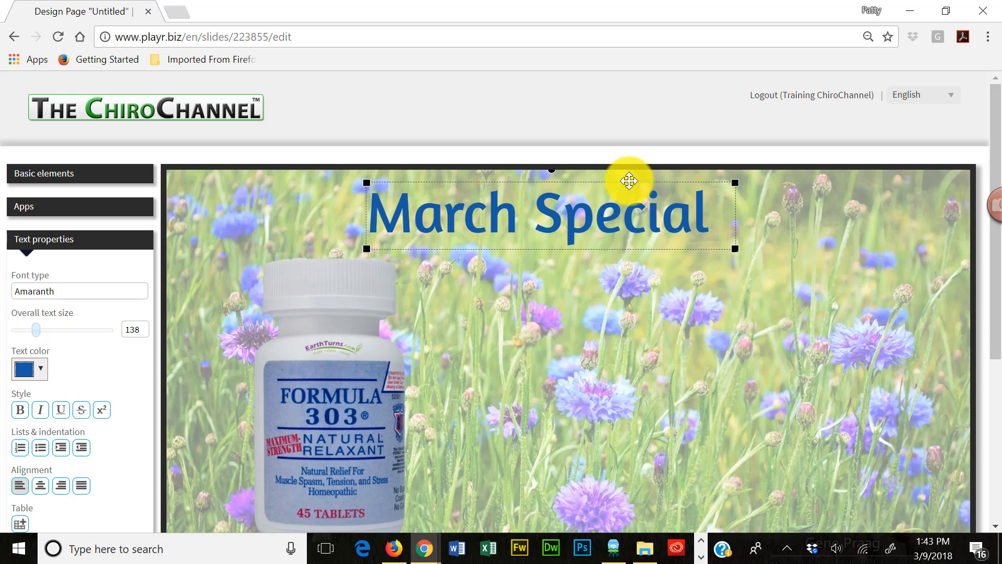
pyautogui.moveTo(632, 181)
pyautogui.mouseDown()
pyautogui.moveTo(666, 196)
pyautogui.moveTo(643, 184)
pyautogui.mouseUp()
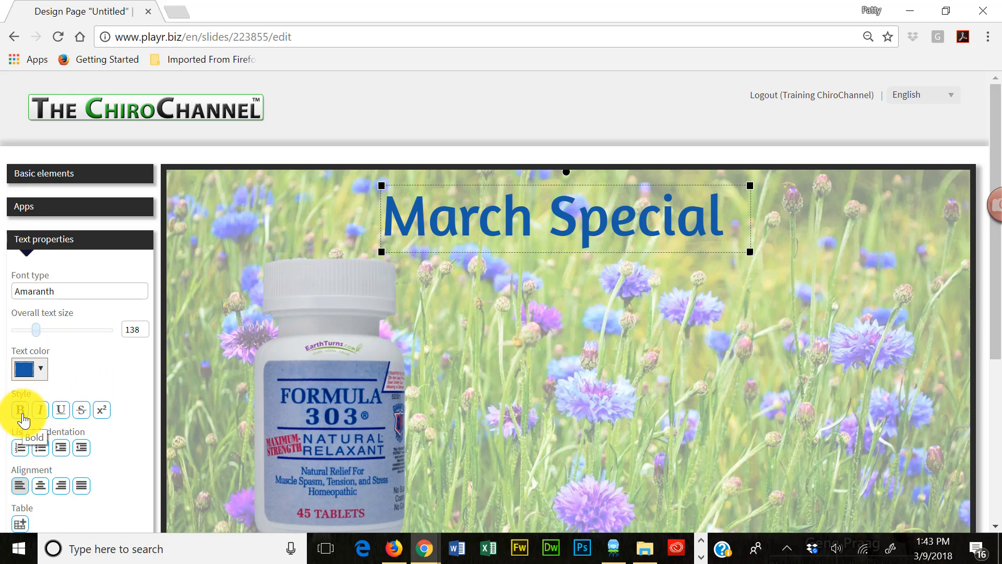
# - Make the whole March Special heading bold
pyautogui.moveTo(728, 210); pyautogui.dragTo(365, 214)
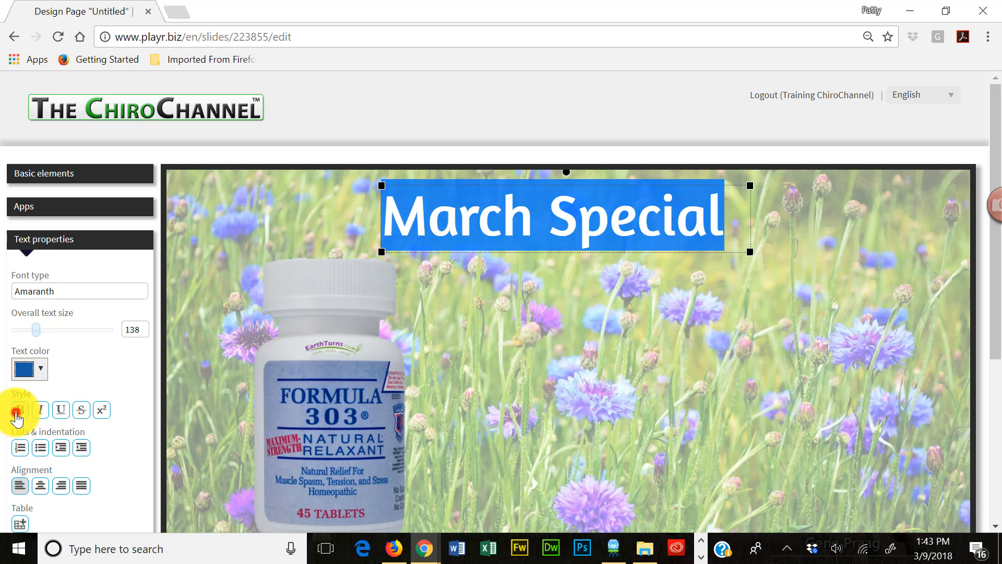
pyautogui.click(19, 410)
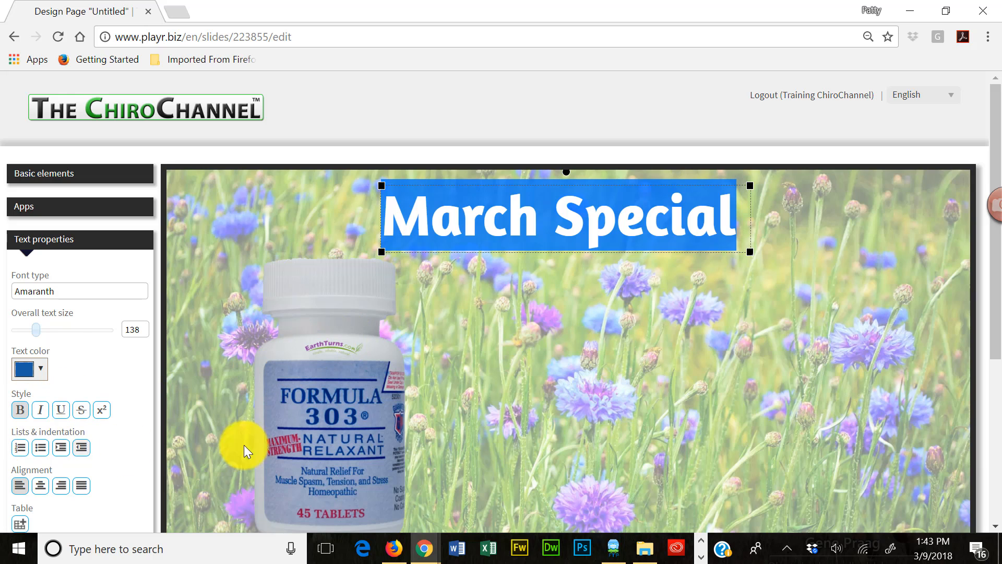
pyautogui.click(723, 301)
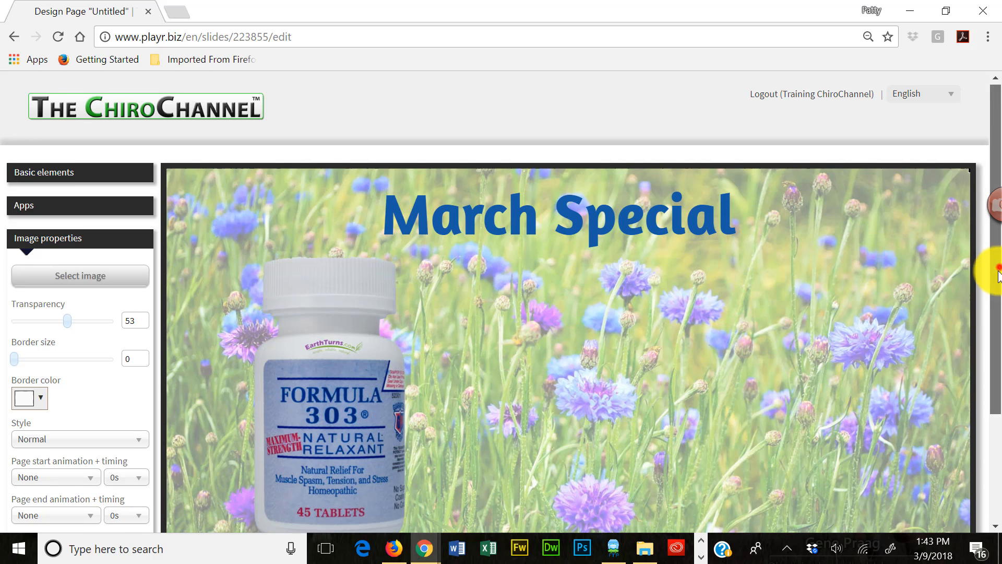
# - Underline the whole March Special heading
pyautogui.moveTo(993, 264); pyautogui.dragTo(996, 337)
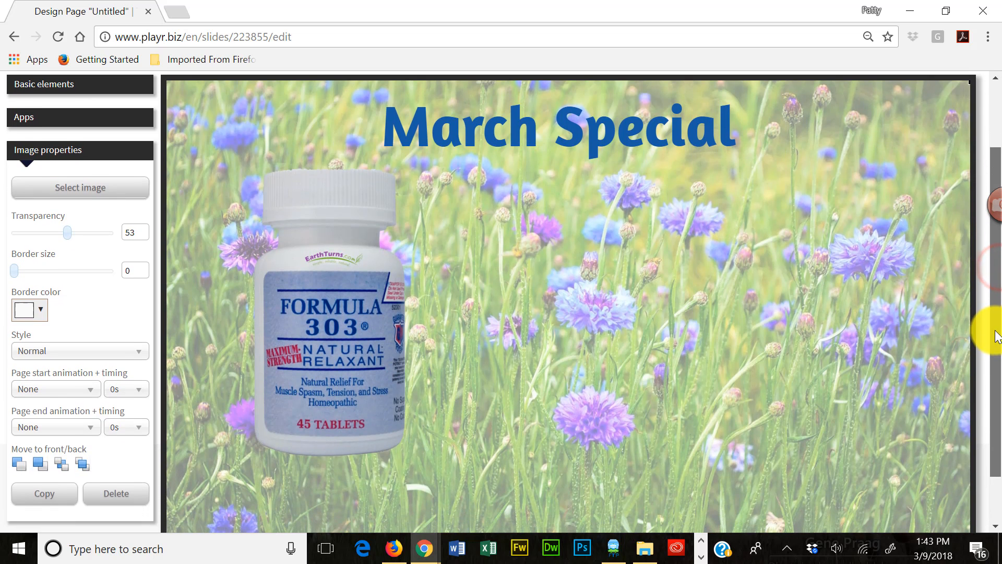
pyautogui.click(693, 142)
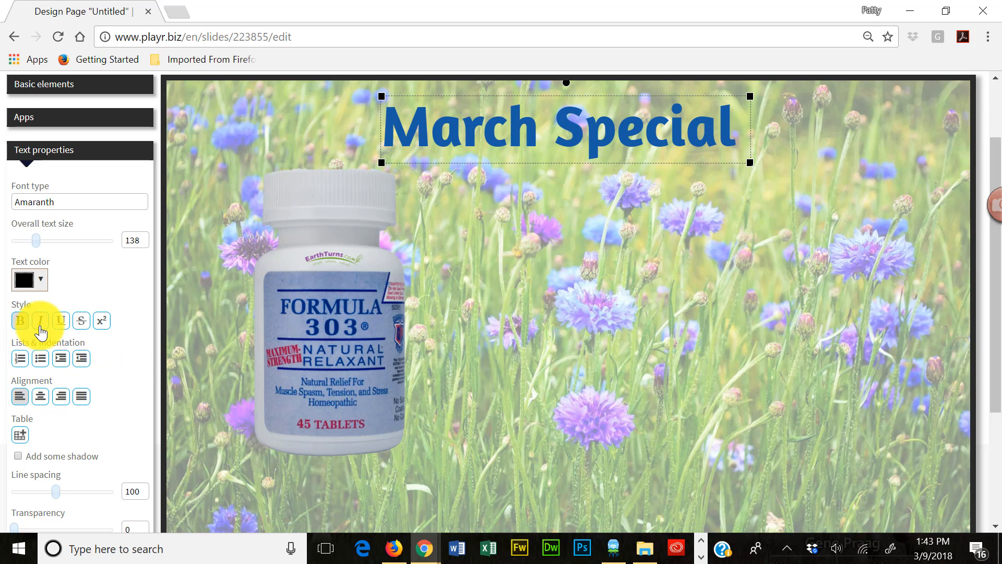
pyautogui.click(59, 328)
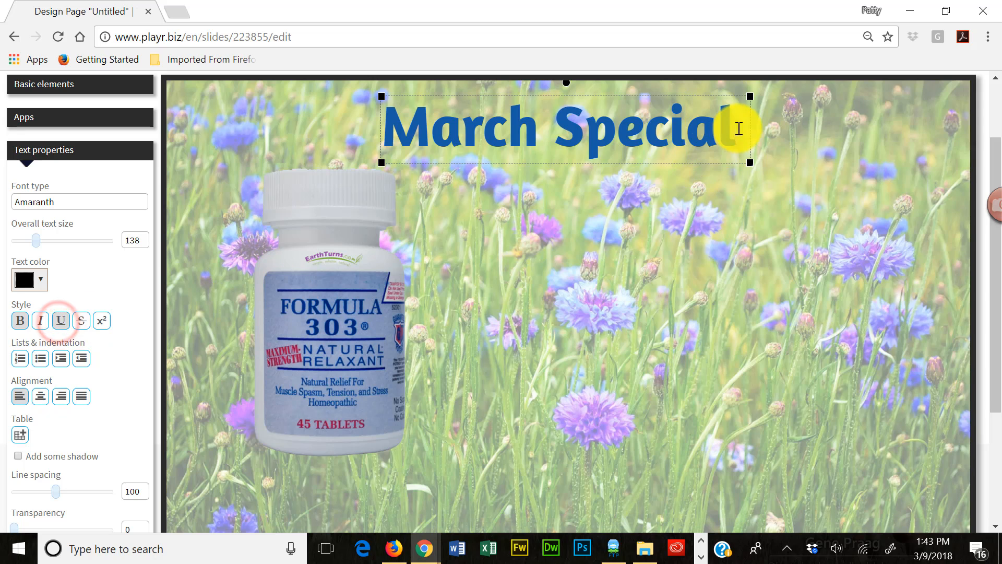
pyautogui.moveTo(738, 127); pyautogui.dragTo(379, 125)
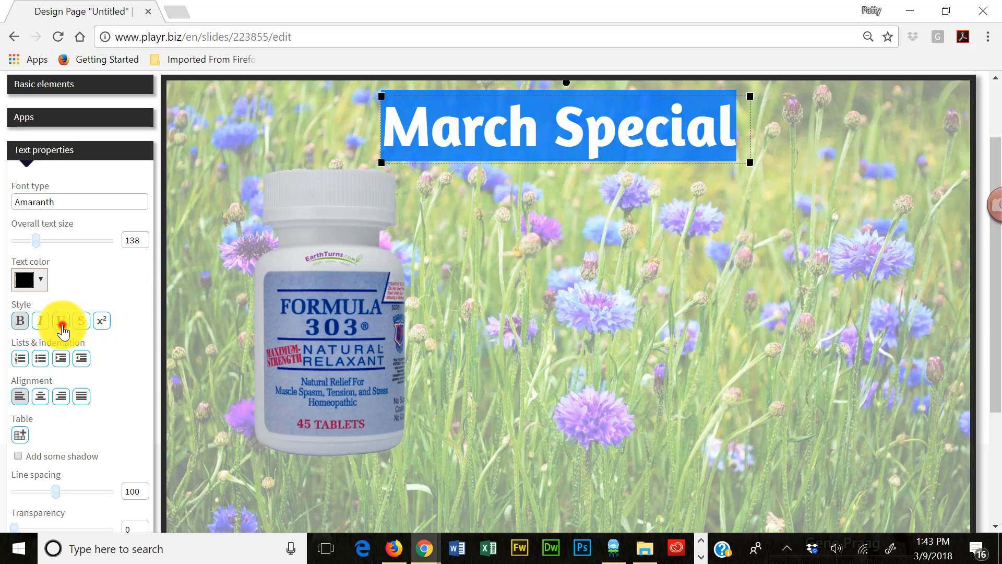
pyautogui.click(61, 320)
pyautogui.click(590, 247)
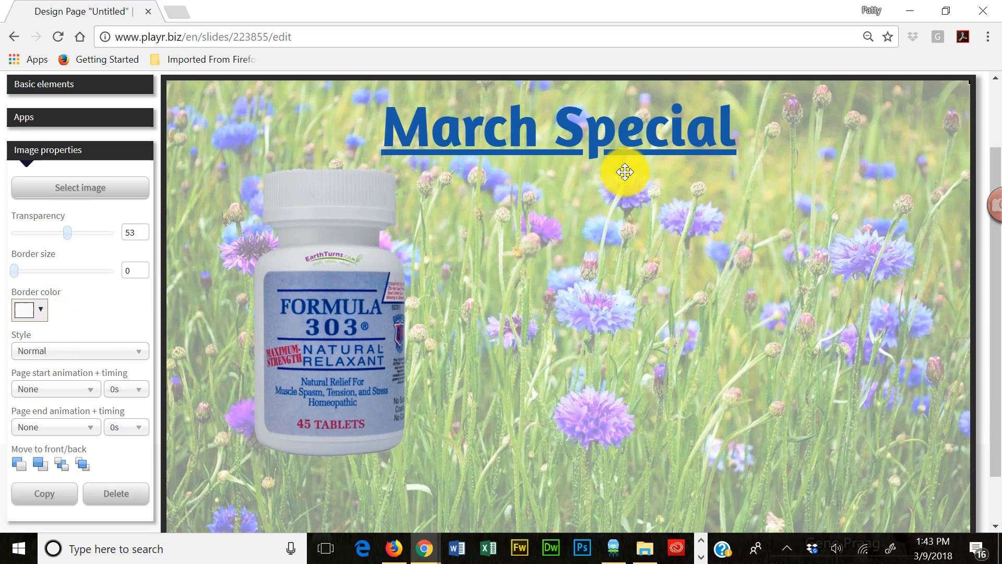
# - Add a shadow to the March Special heading and deselect it
pyautogui.click(539, 124)
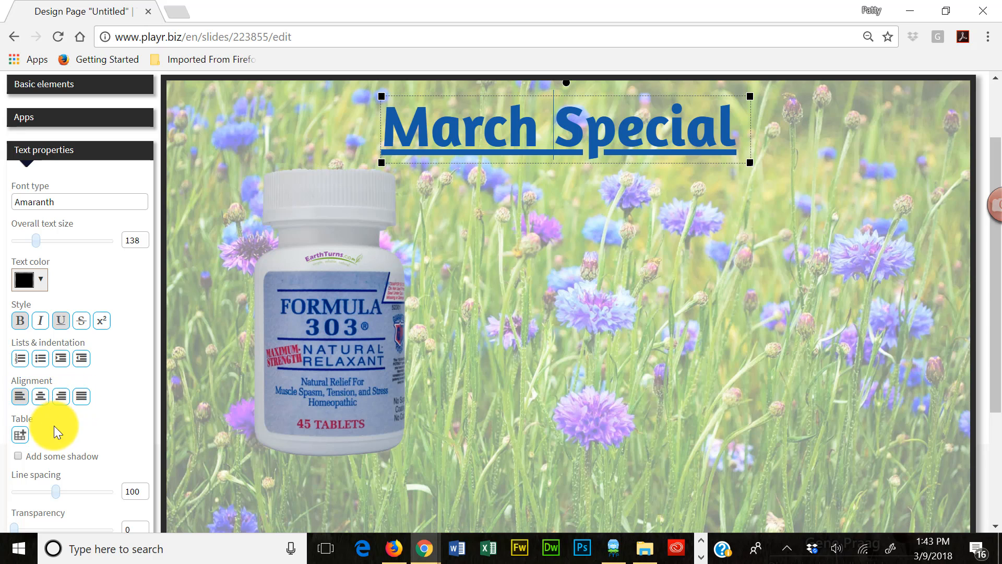
pyautogui.scroll(-1, 115, 439)
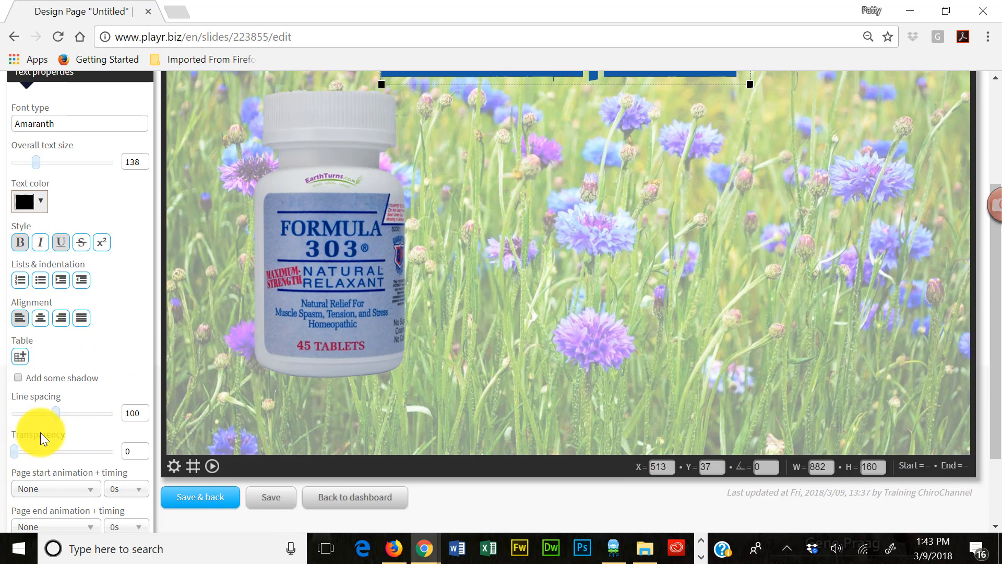
pyautogui.click(18, 379)
pyautogui.click(543, 248)
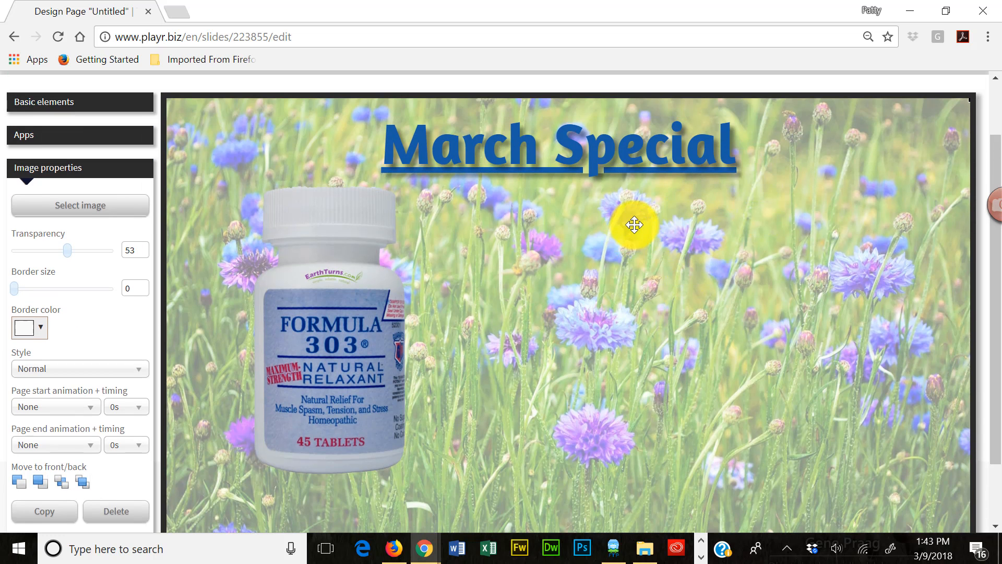
# - Remove the shadow from the March Special heading and deselect it
pyautogui.scroll(-1, 620, 232)
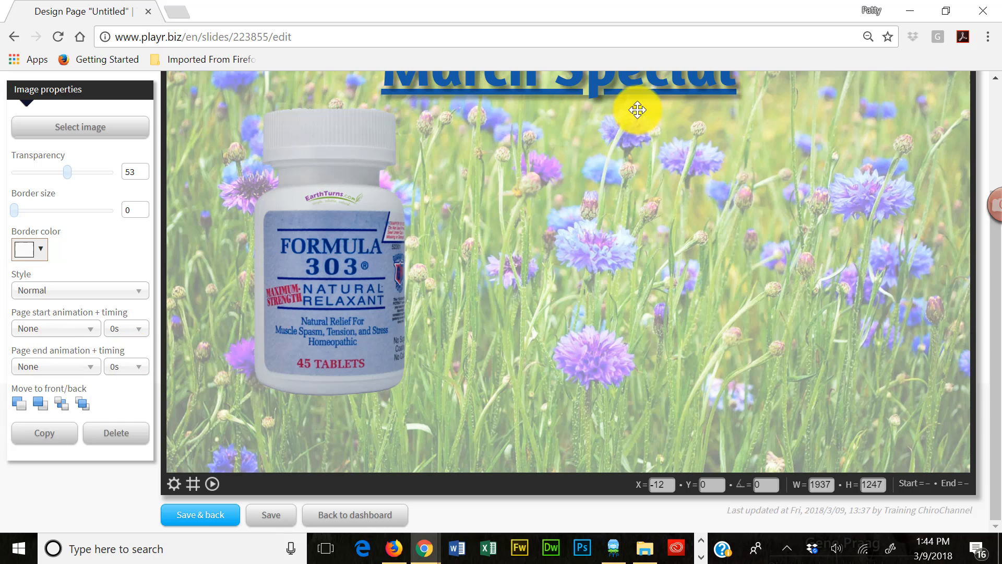
pyautogui.click(651, 94)
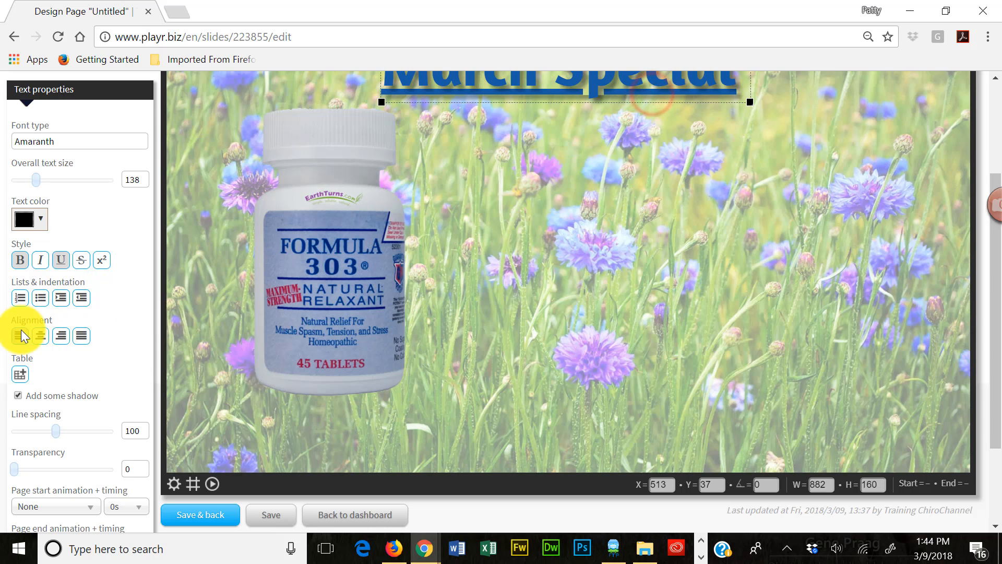
pyautogui.click(18, 395)
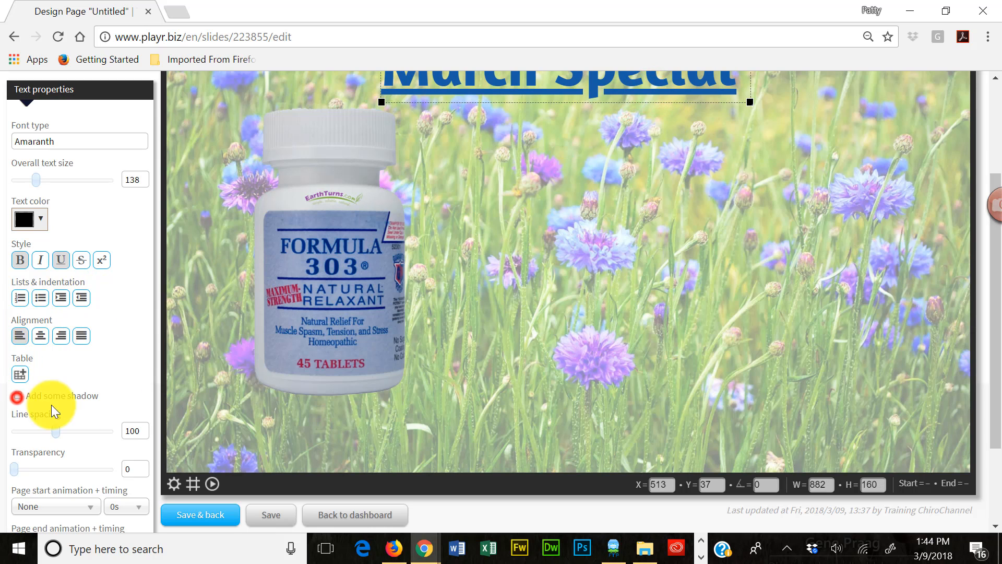
pyautogui.click(587, 325)
pyautogui.scroll(2, 615, 325)
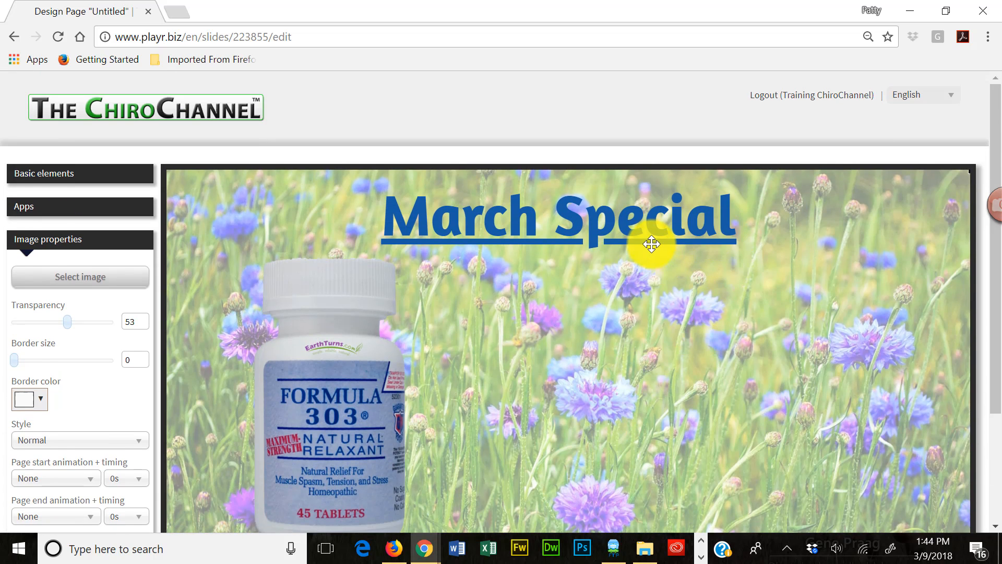
# - Apply the Text curl page start animation to the March Special heading
pyautogui.click(652, 242)
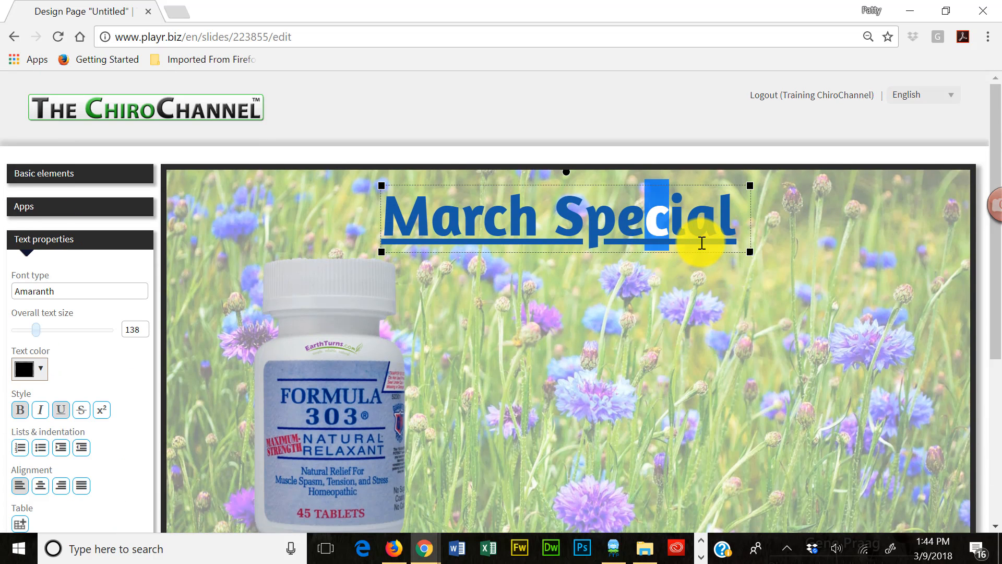
pyautogui.click(697, 241)
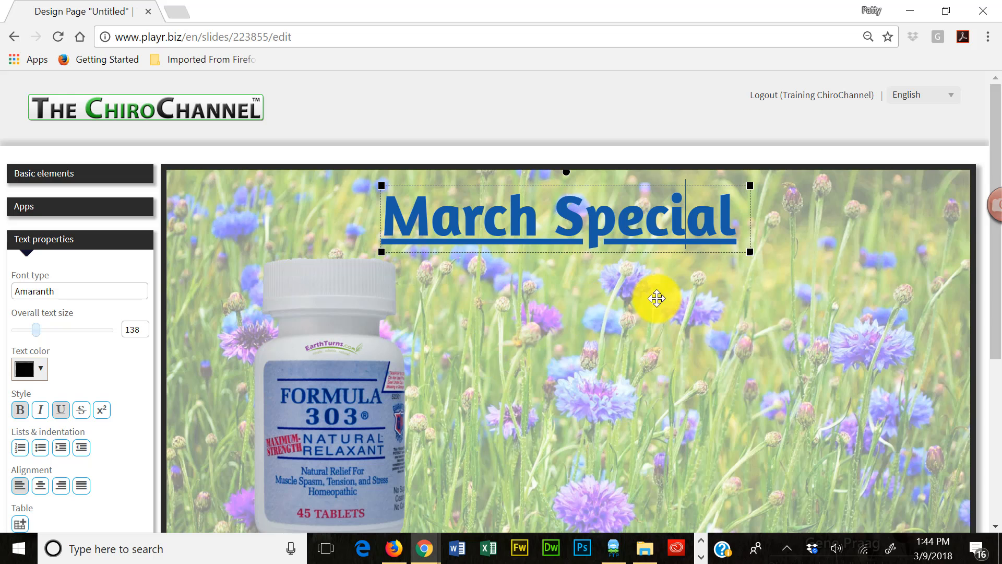
pyautogui.click(569, 312)
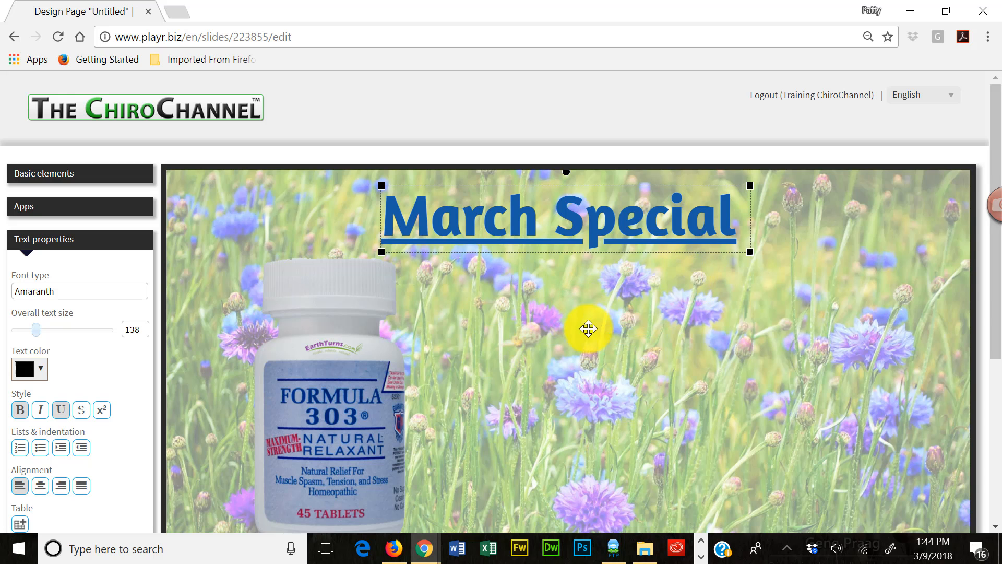
pyautogui.scroll(-2, 615, 317)
pyautogui.scroll(-2, 630, 290)
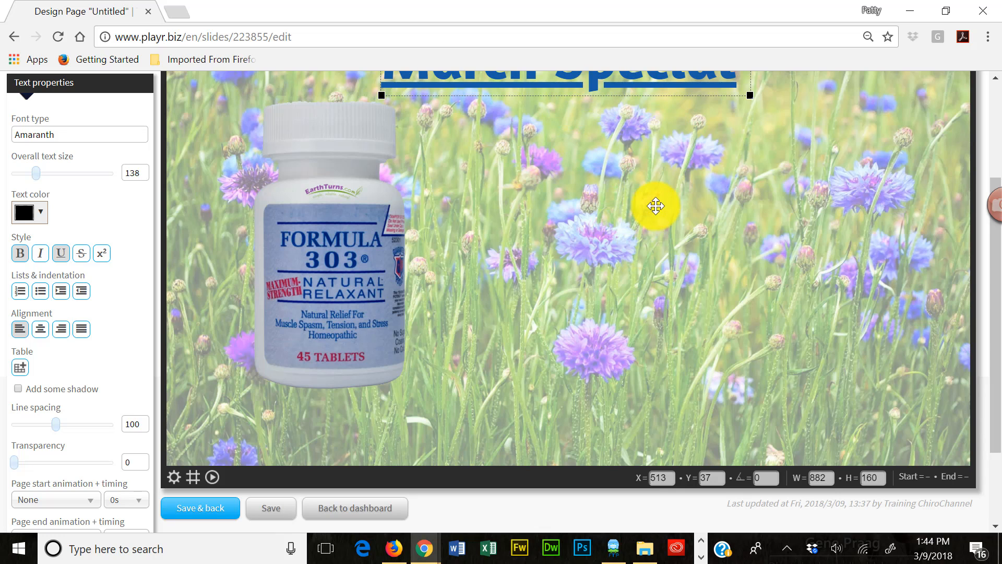
pyautogui.scroll(2, 653, 206)
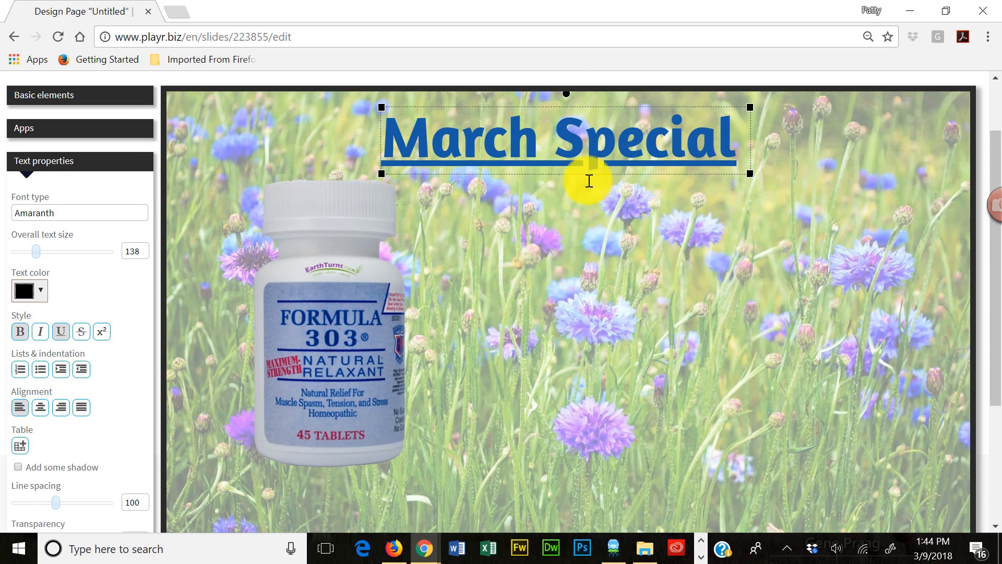
pyautogui.scroll(-3, 986, 368)
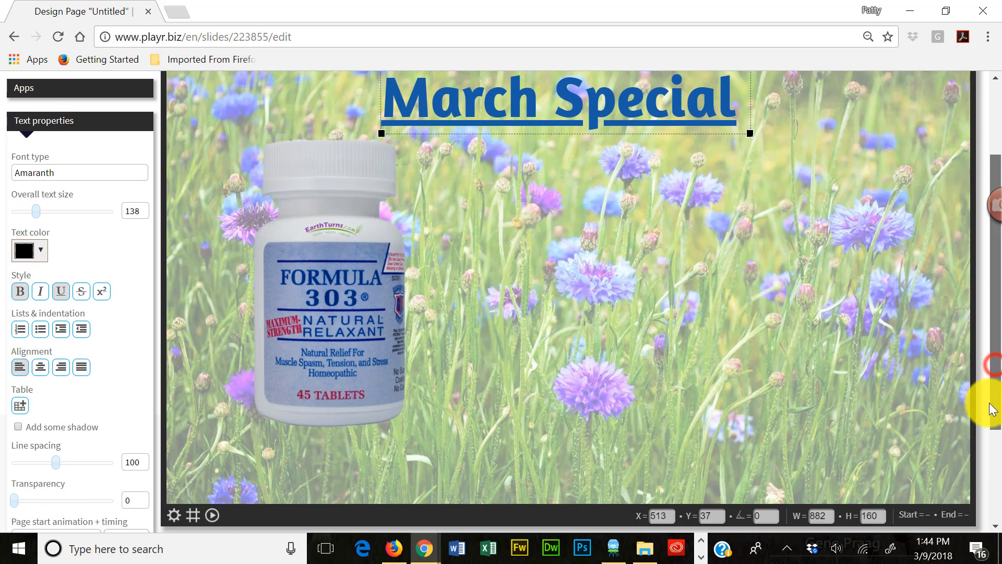
pyautogui.scroll(-1, 994, 460)
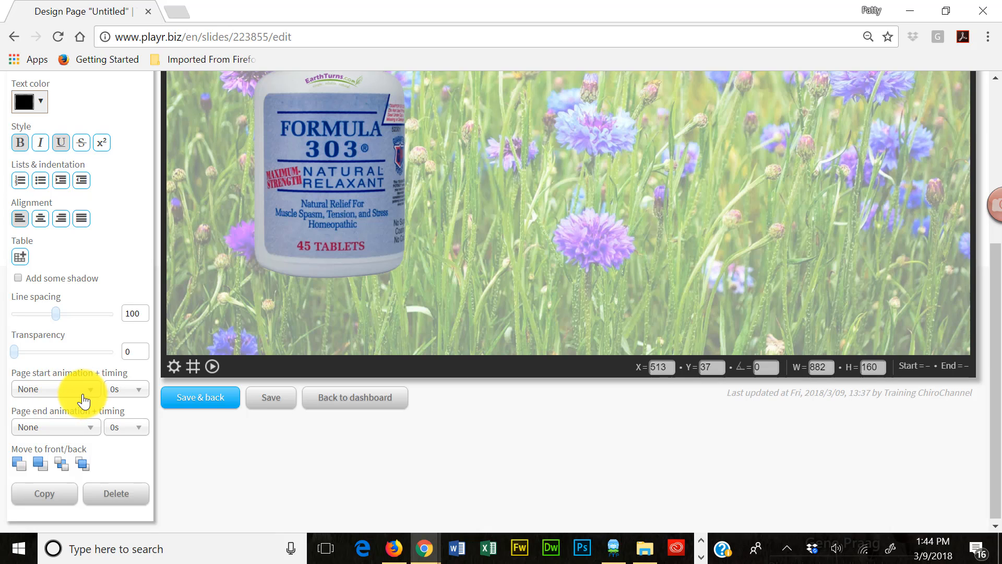
pyautogui.click(65, 397)
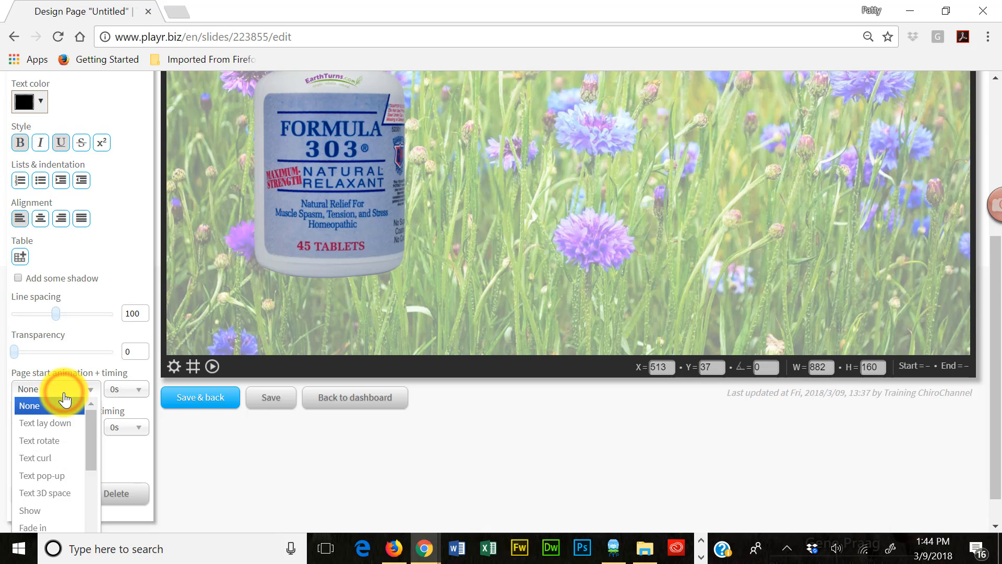
pyautogui.click(53, 458)
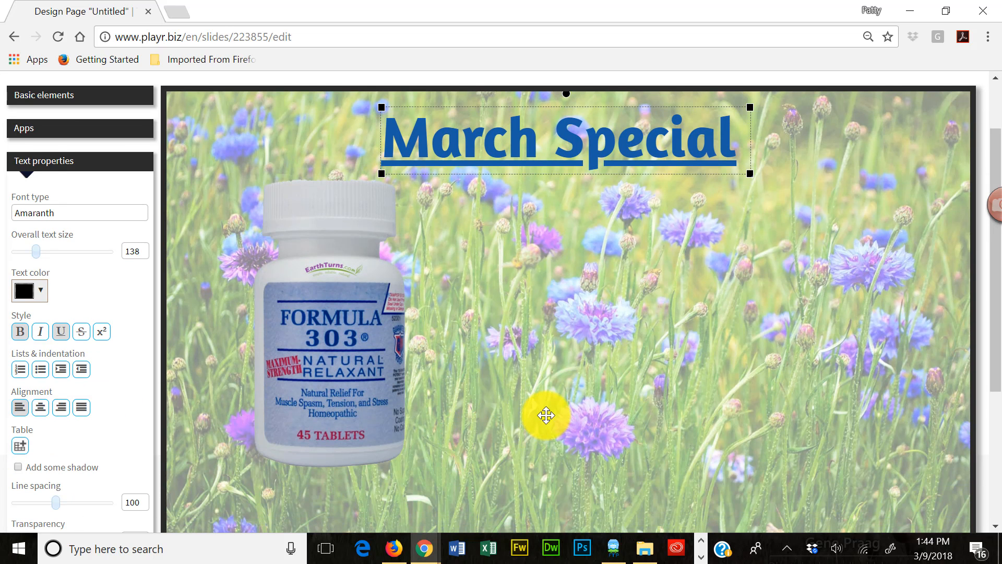
# - Set the timing of the heading's page start animation to 0.5s
pyautogui.scroll(-2, 545, 415)
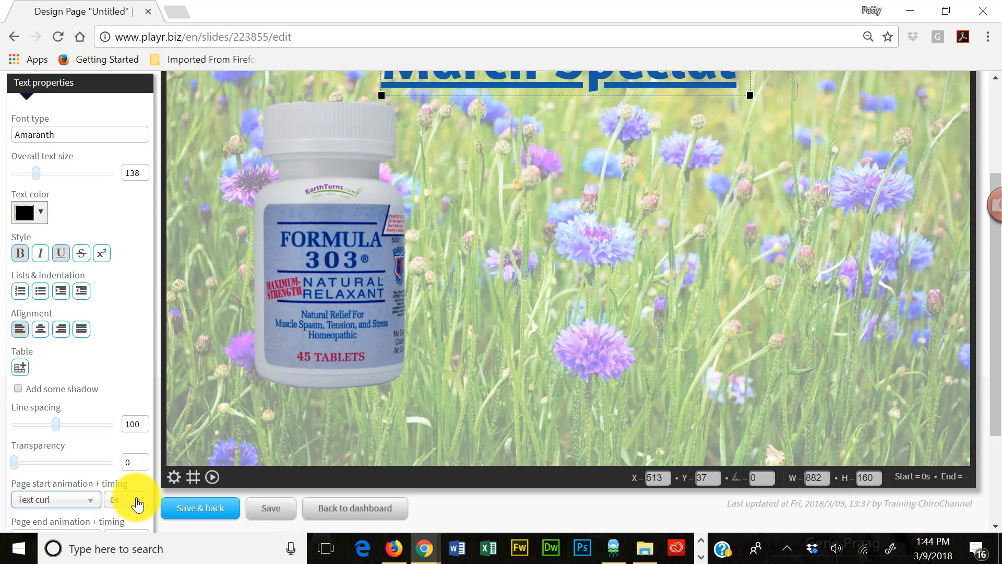
pyautogui.scroll(1, 346, 437)
pyautogui.scroll(-4, 510, 394)
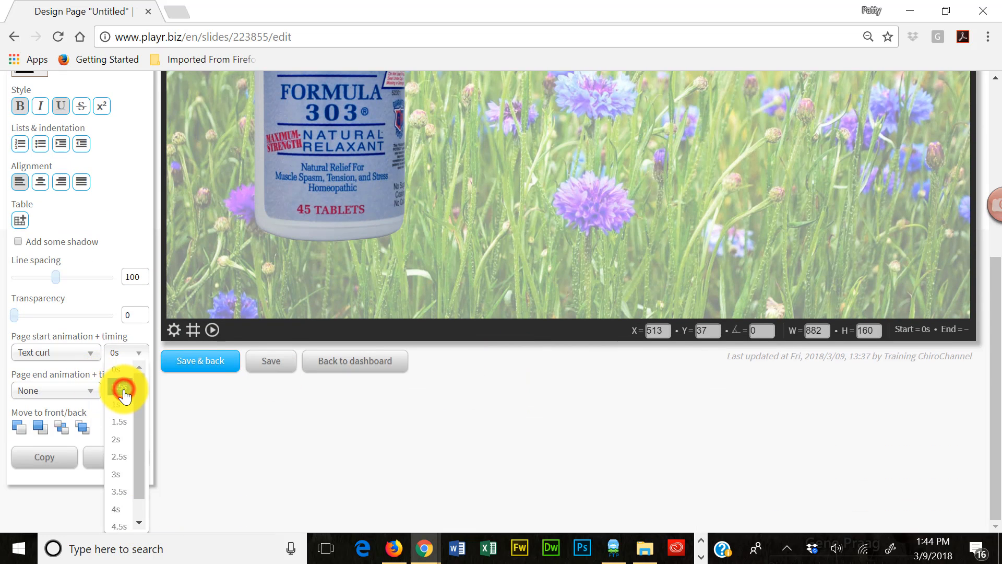
pyautogui.click(123, 389)
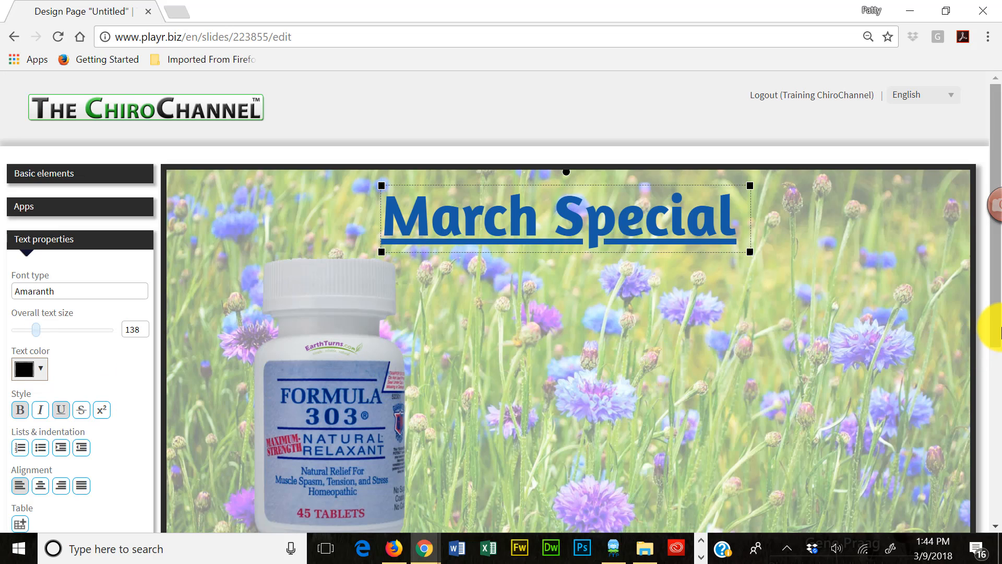
# - Play the page's full animation sequence several times to preview the heading's Text curl effect
pyautogui.moveTo(999, 330); pyautogui.dragTo(997, 393)
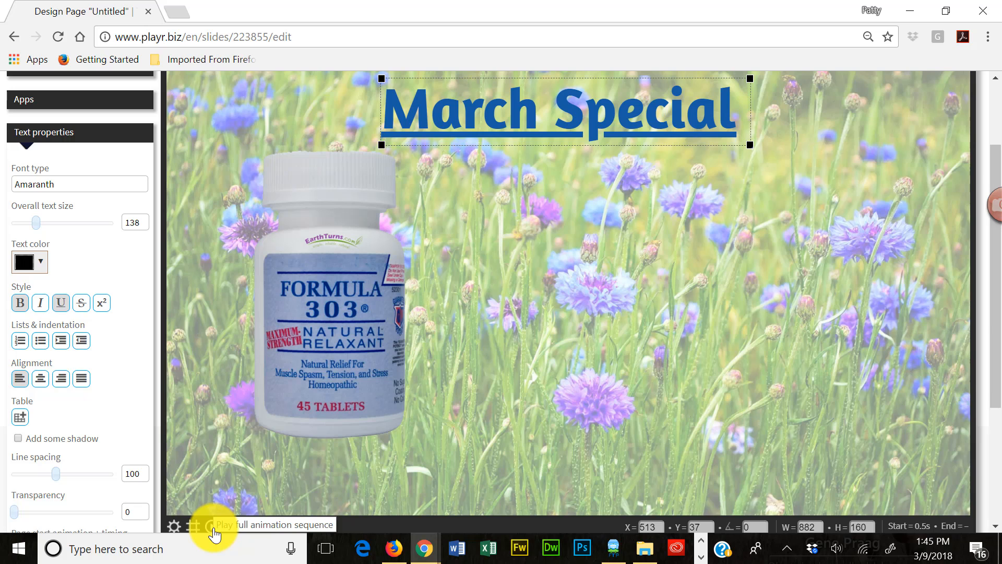
pyautogui.click(213, 527)
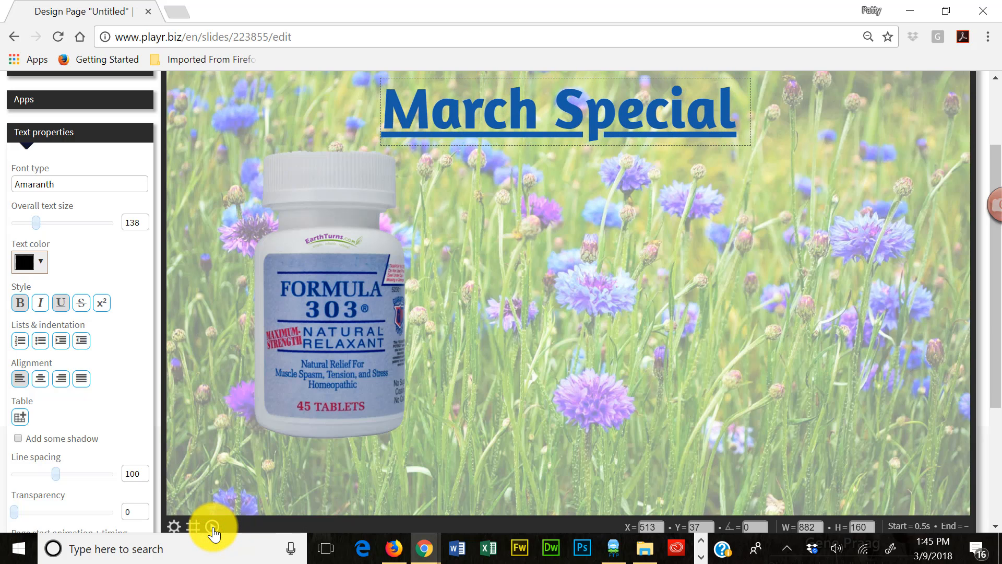
pyautogui.click(212, 527)
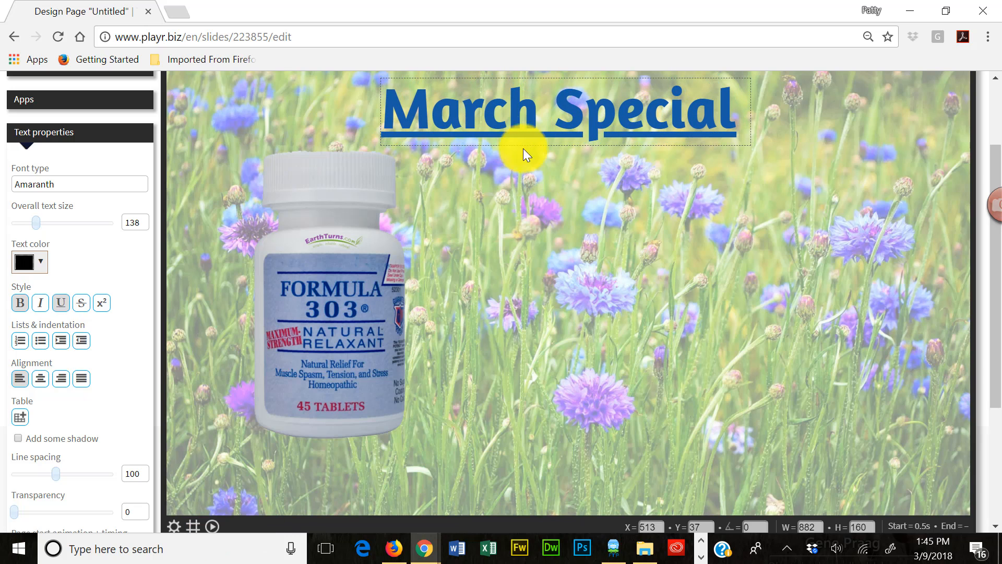
pyautogui.click(214, 527)
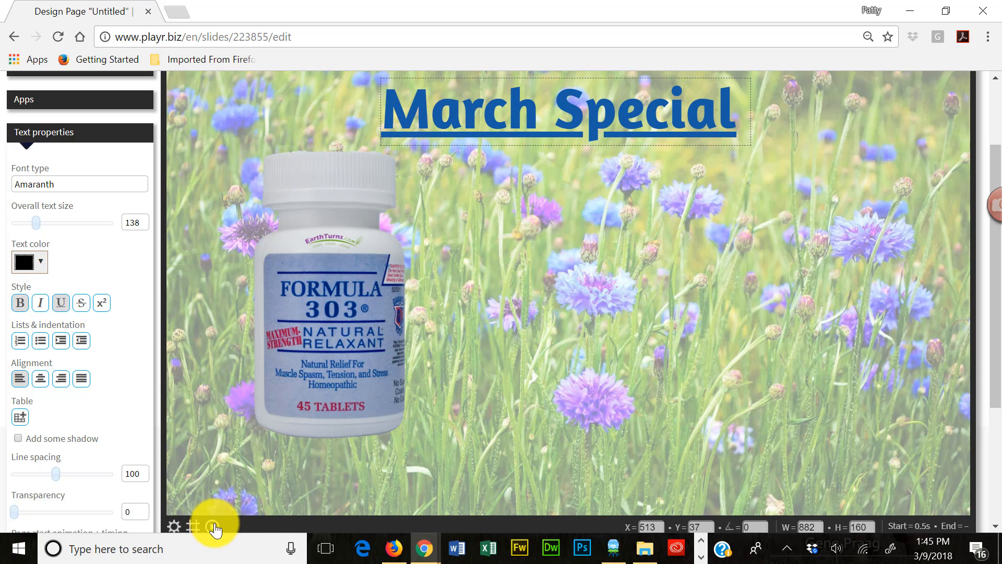
# - Remove the underline from the whole March Special heading, deselect it and replay the full animation sequence
pyautogui.click(631, 122)
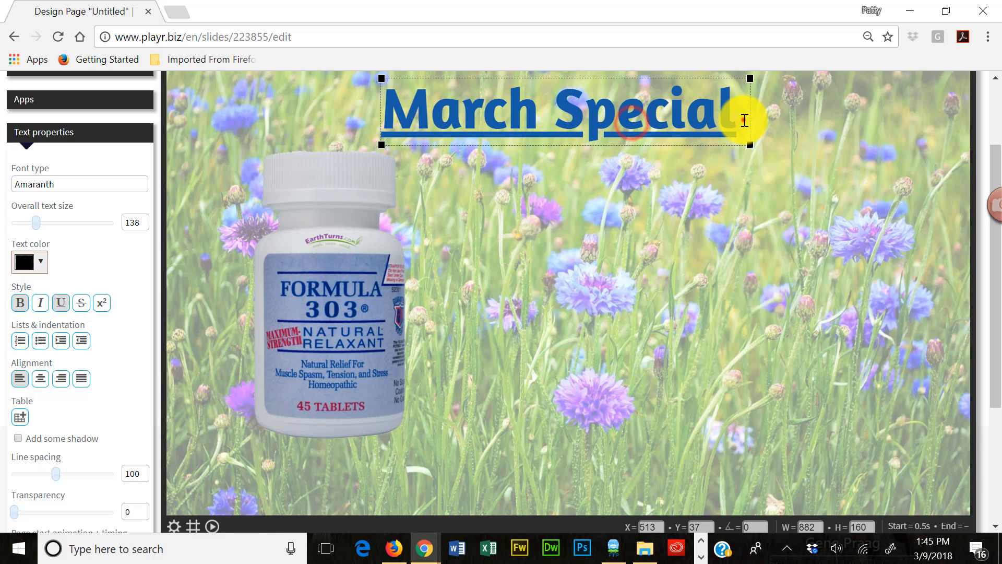
pyautogui.moveTo(741, 121); pyautogui.dragTo(312, 182)
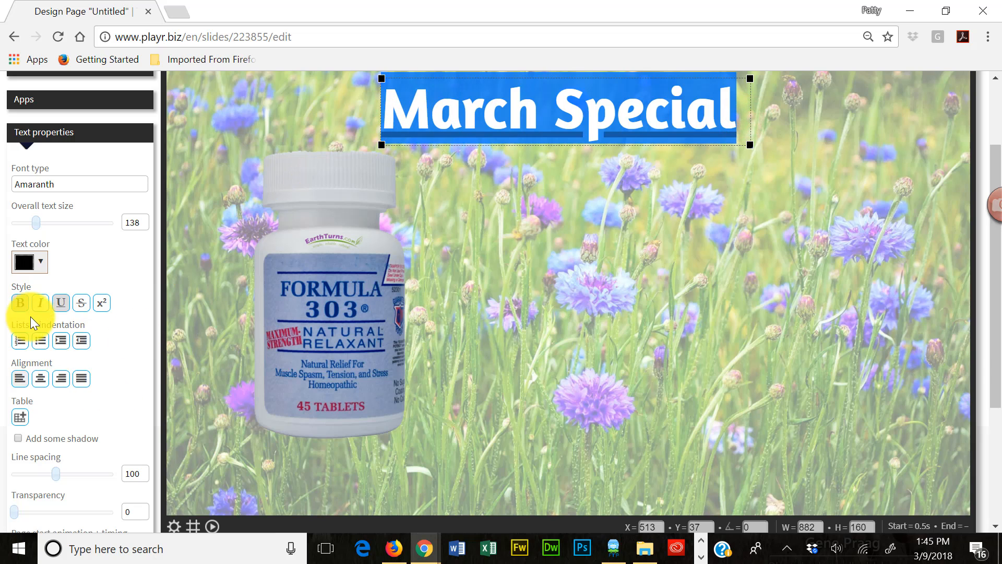
pyautogui.click(60, 303)
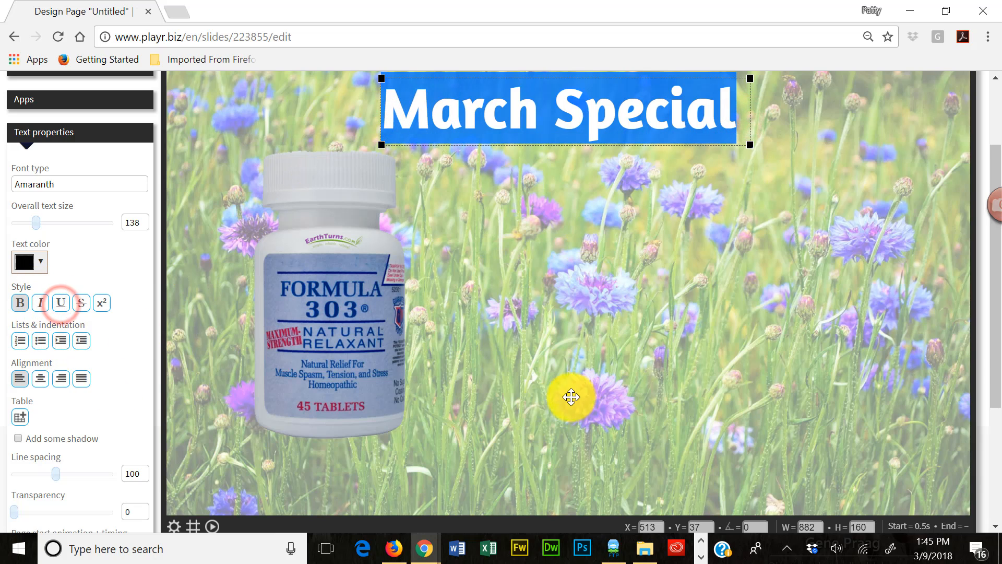
pyautogui.click(706, 349)
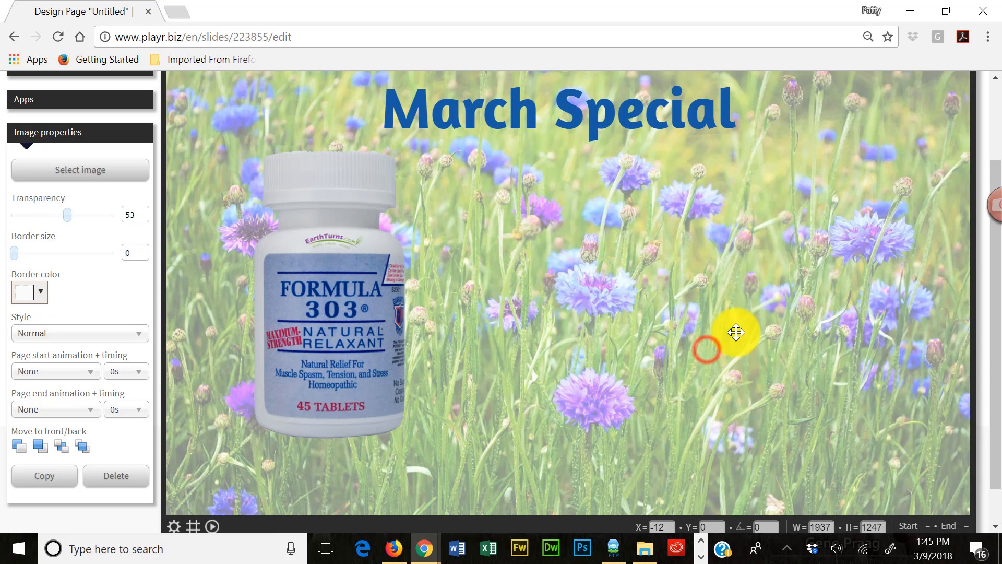
pyautogui.click(212, 527)
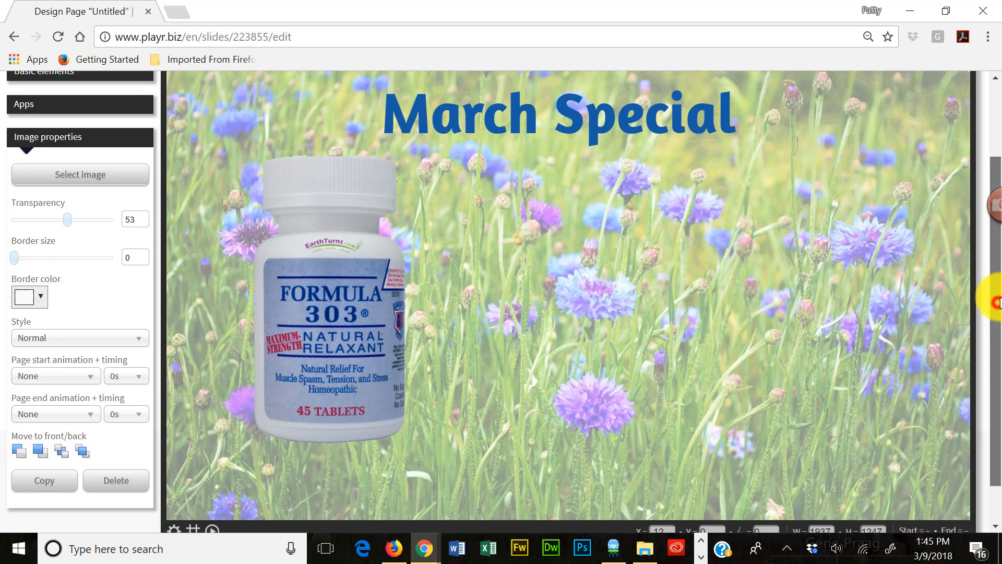
# - Move the Formula 303 bottle image down and slightly left, away from the heading
pyautogui.scroll(1, 981, 306)
pyautogui.click(336, 329)
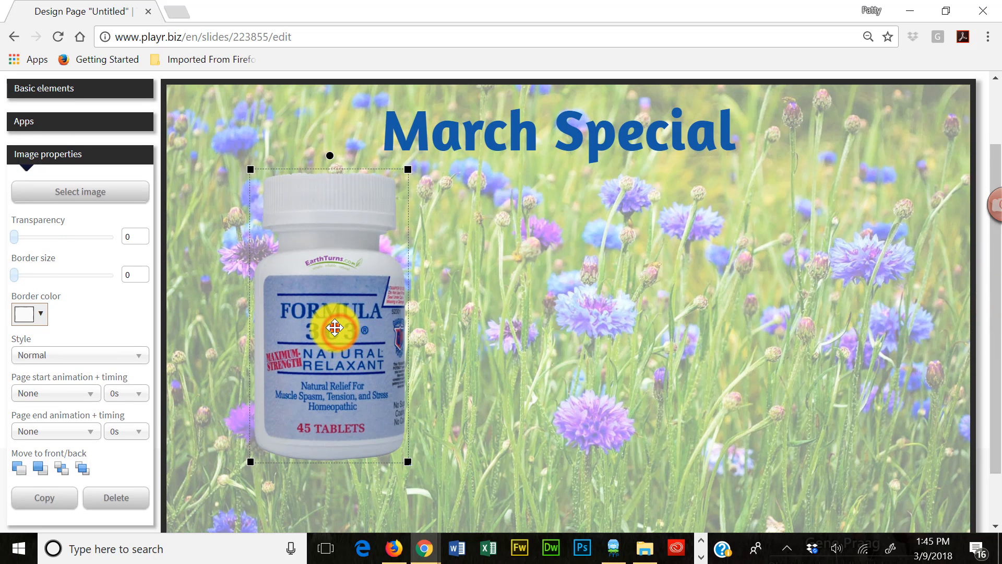
pyautogui.moveTo(337, 330); pyautogui.dragTo(318, 381)
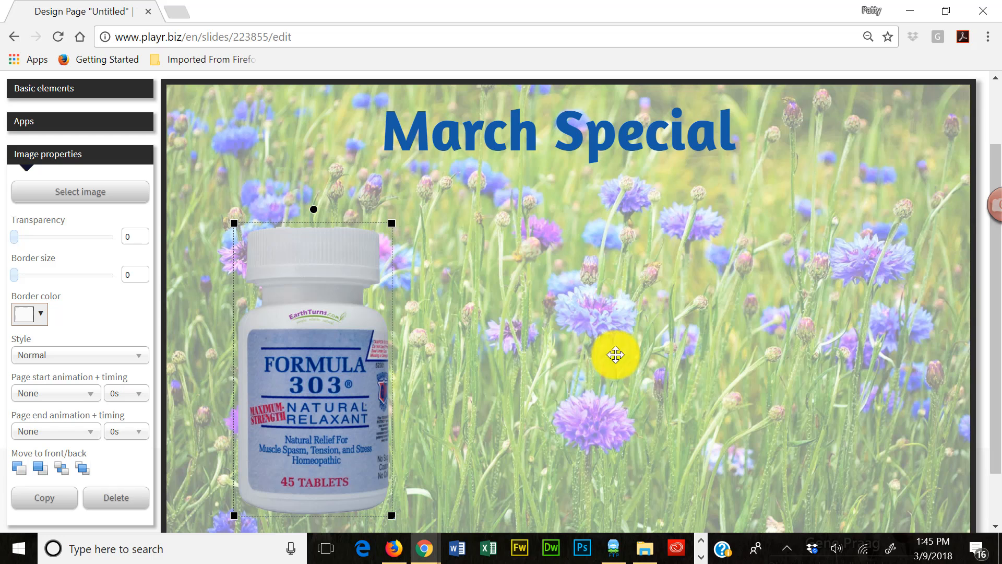
# - Add a box over the March Special heading, about 998 wide by 183 high, at about X 412, Y 29
pyautogui.scroll(2, 738, 351)
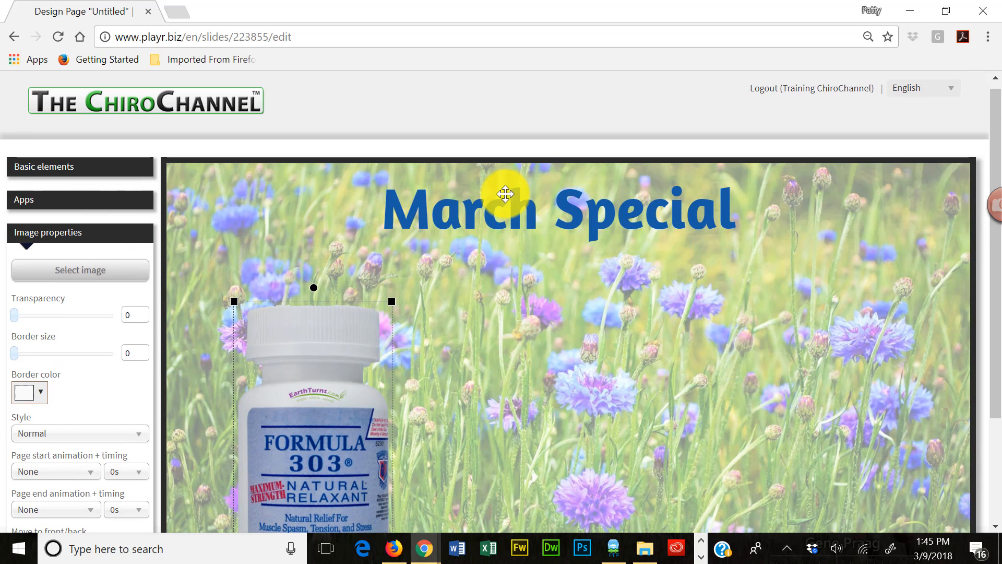
pyautogui.click(120, 168)
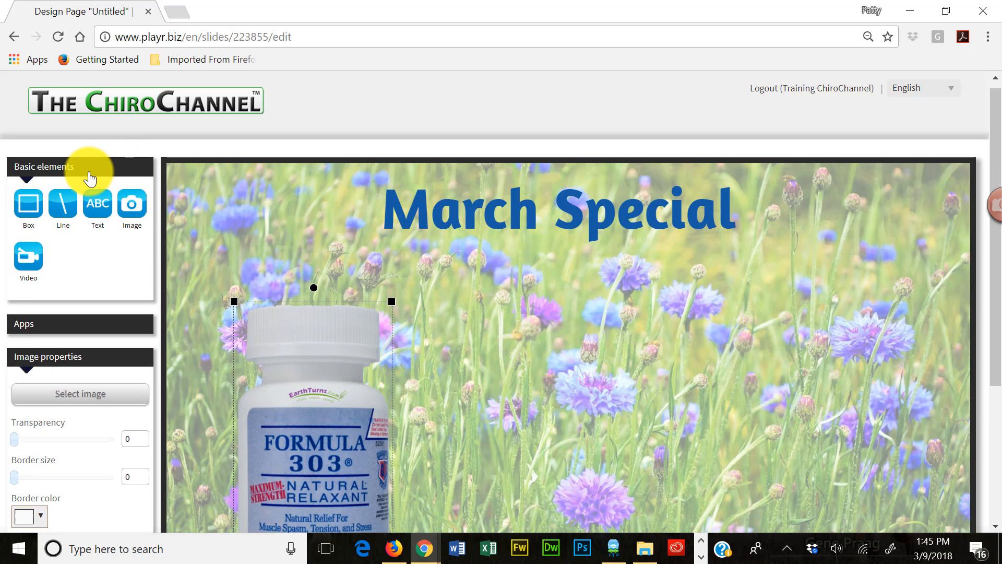
pyautogui.click(35, 210)
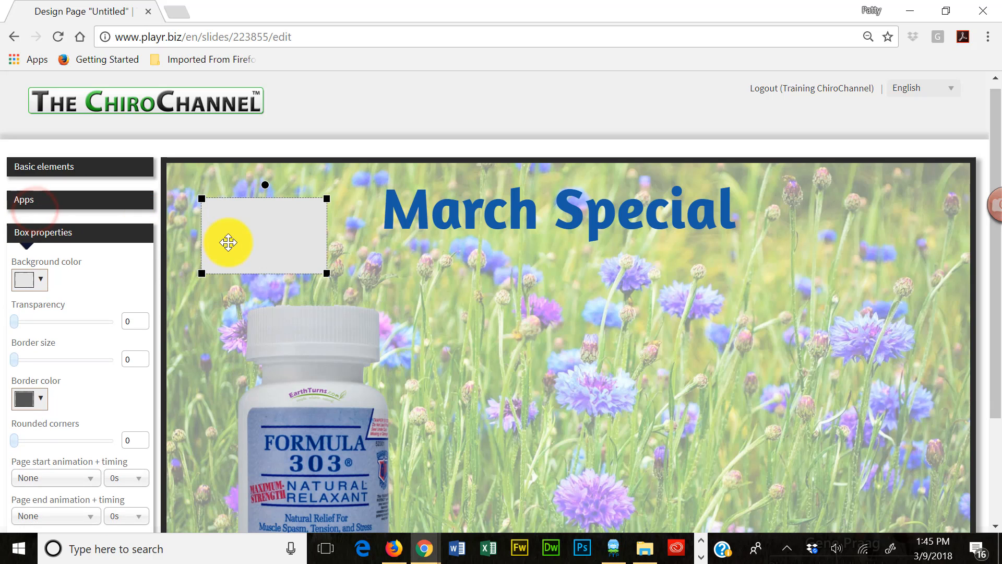
pyautogui.moveTo(283, 244); pyautogui.dragTo(421, 221)
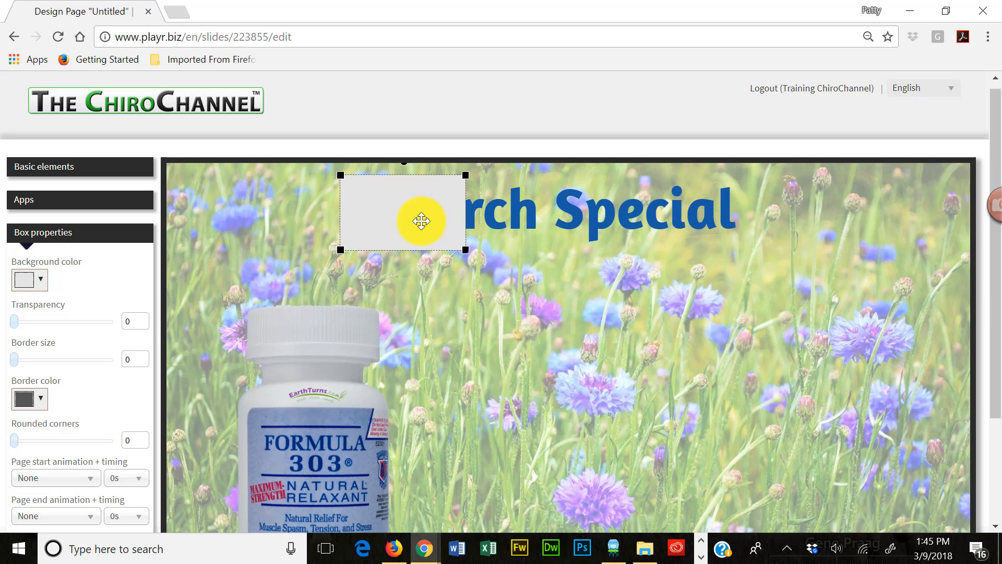
pyautogui.moveTo(464, 250); pyautogui.dragTo(757, 253)
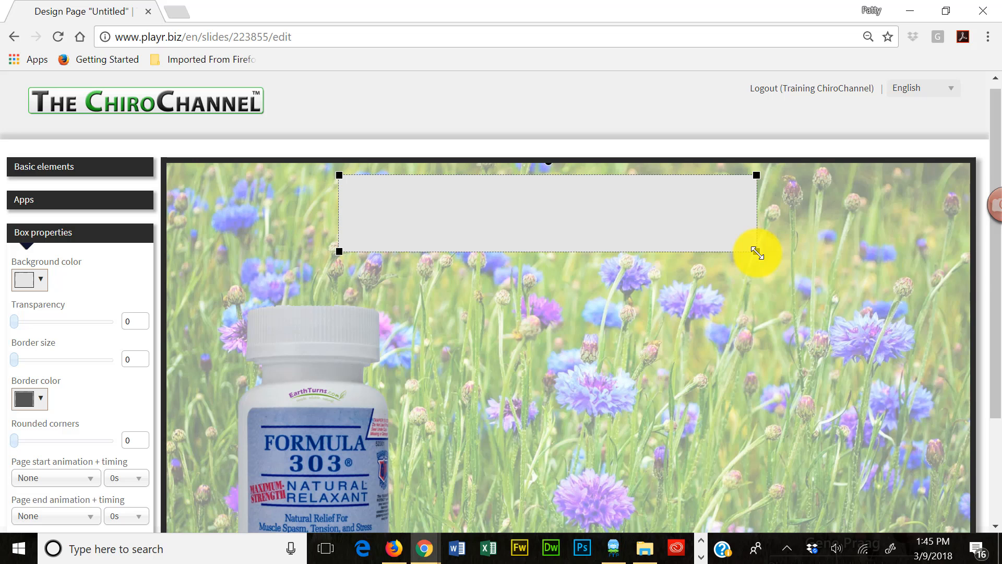
# - Move the new box back in the stacking order, behind the March Special heading
pyautogui.scroll(-3, 722, 324)
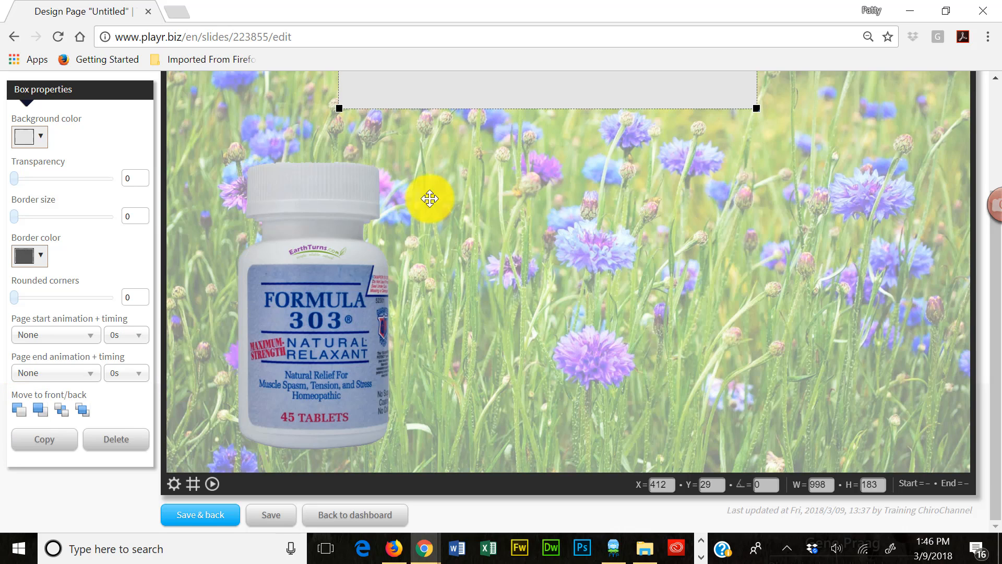
pyautogui.click(16, 408)
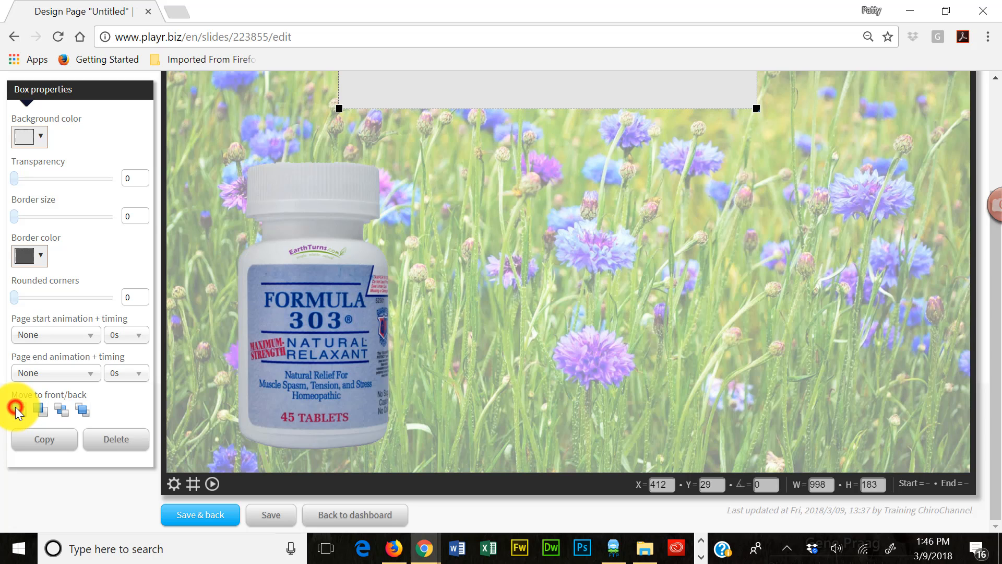
pyautogui.scroll(2, 746, 217)
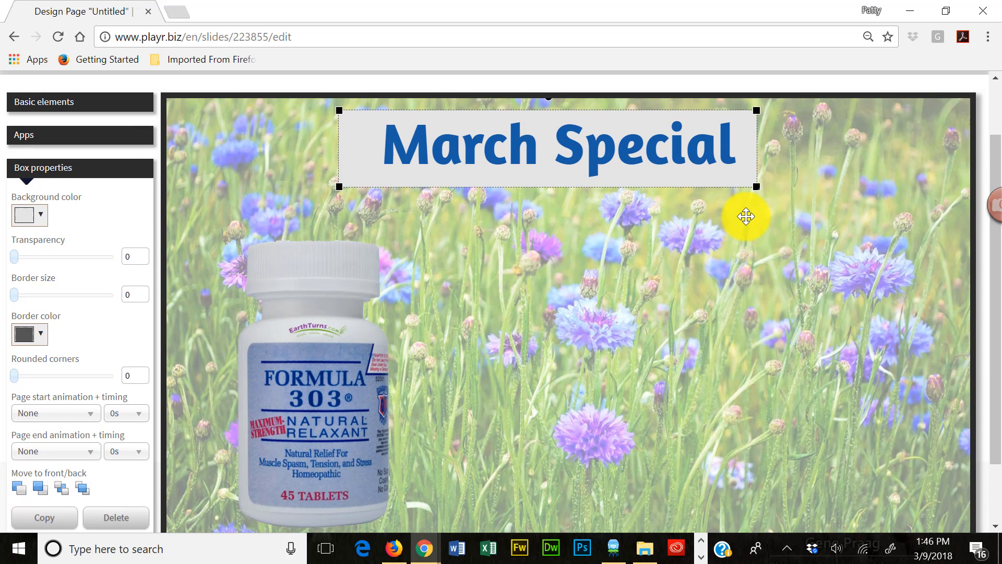
# - Shift the box behind the March Special heading slightly to the right and set its transparency to 30
pyautogui.click(750, 155)
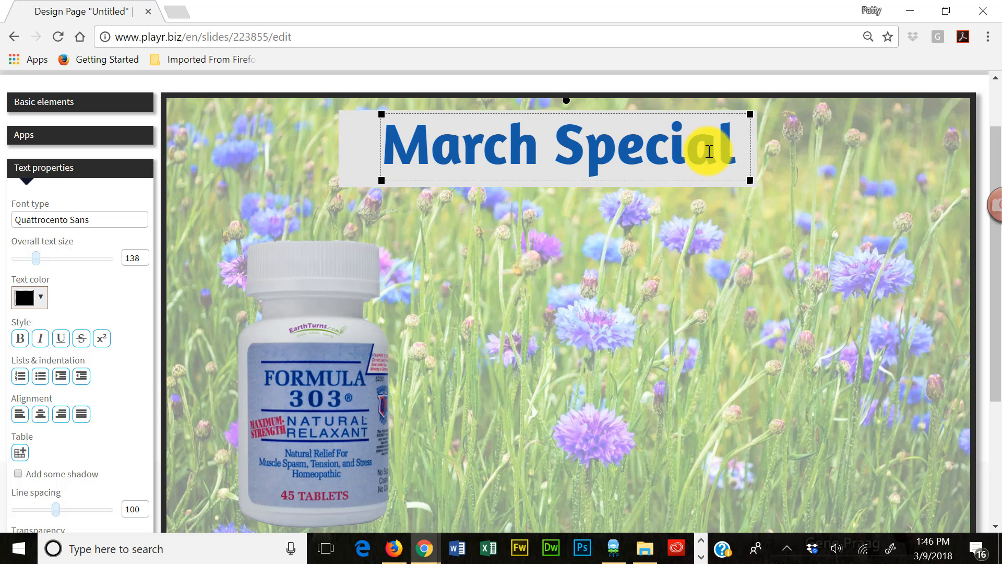
pyautogui.click(349, 155)
pyautogui.moveTo(355, 152); pyautogui.dragTo(361, 152)
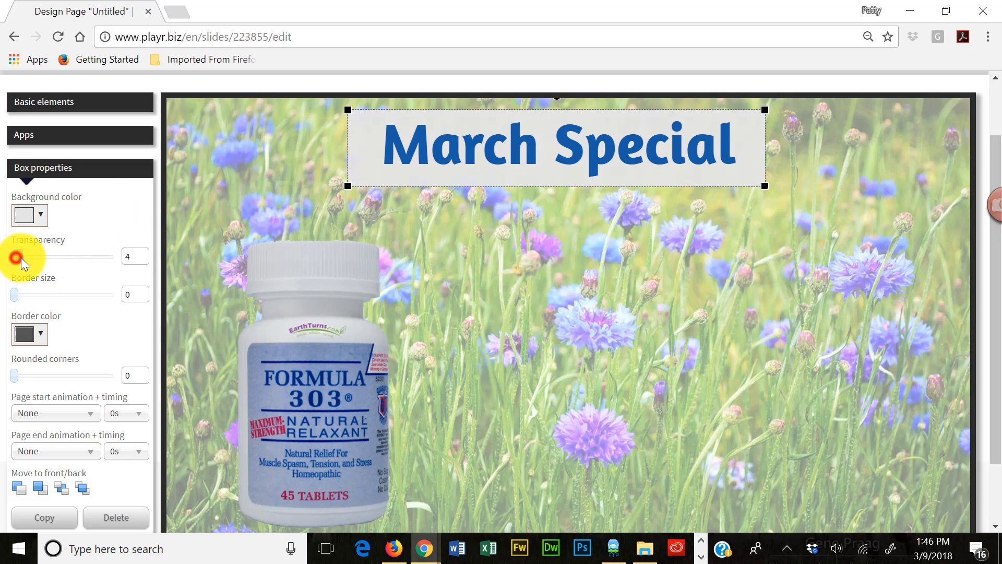
pyautogui.moveTo(21, 261); pyautogui.dragTo(36, 262)
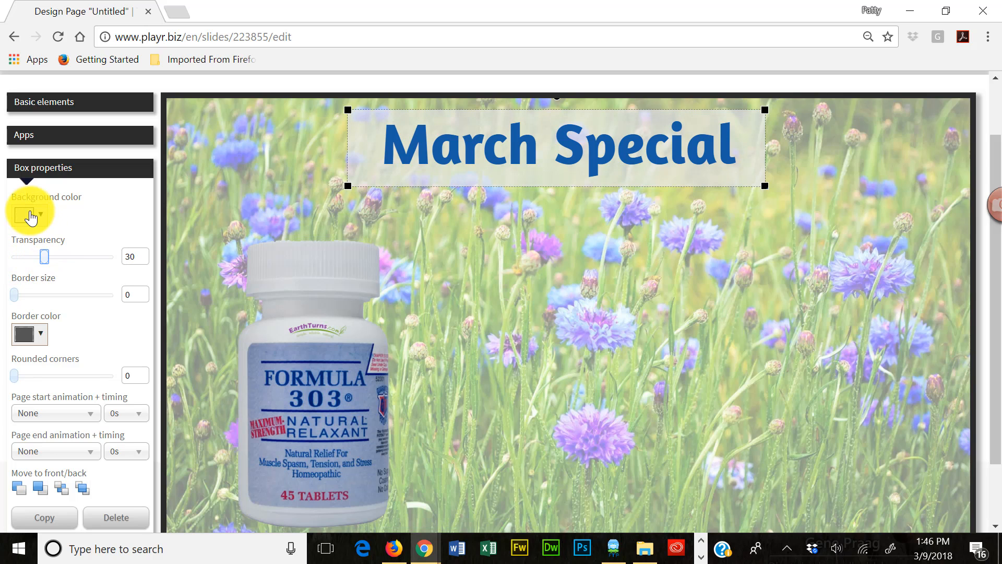
# - Change the heading box's background color to white (#ffffff) and deselect the box
pyautogui.click(31, 215)
pyautogui.click(25, 242)
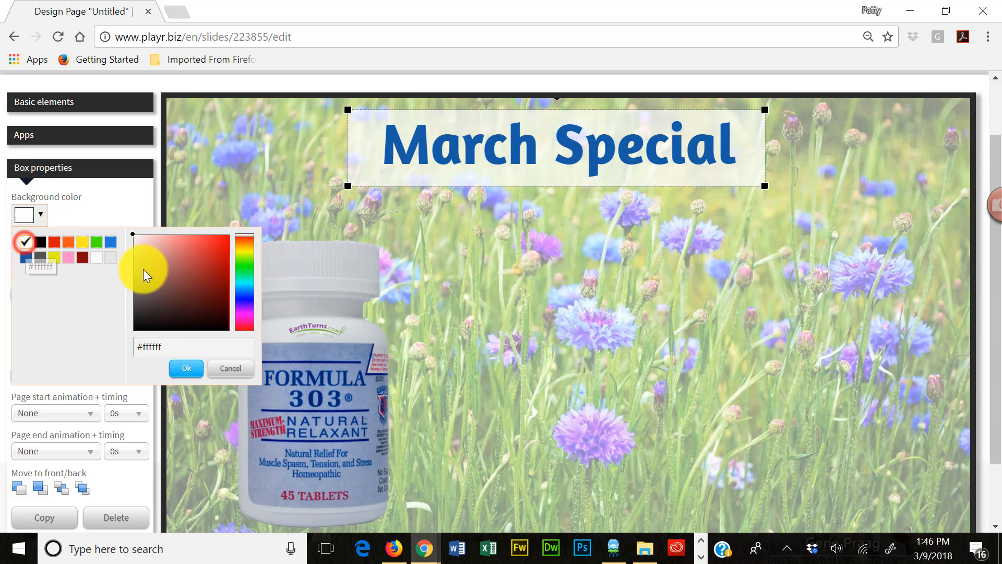
pyautogui.click(563, 252)
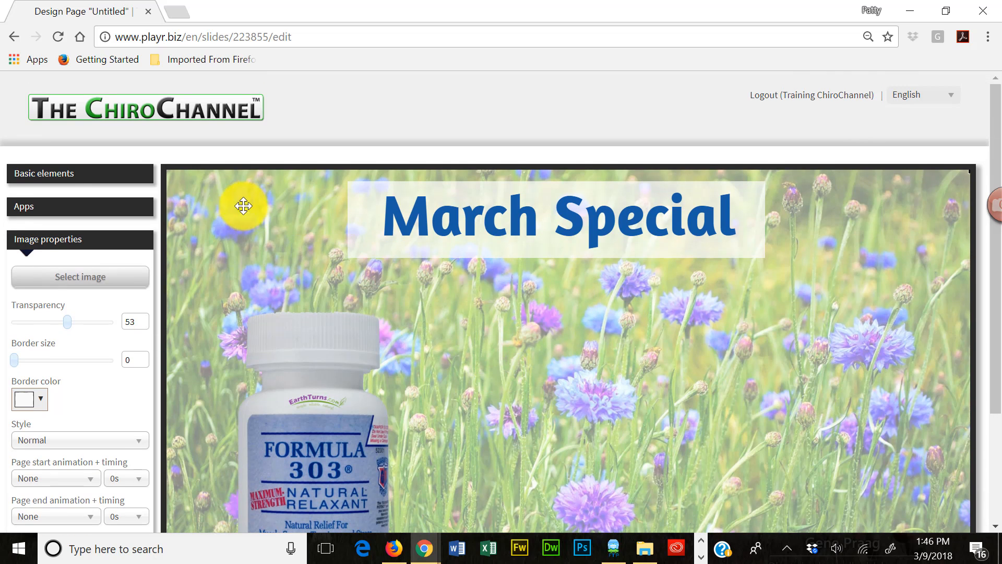
# - Nudge the white box a little further right behind the March Special heading, to about X 448, Y 27
pyautogui.scroll(2, 525, 347)
pyautogui.click(113, 176)
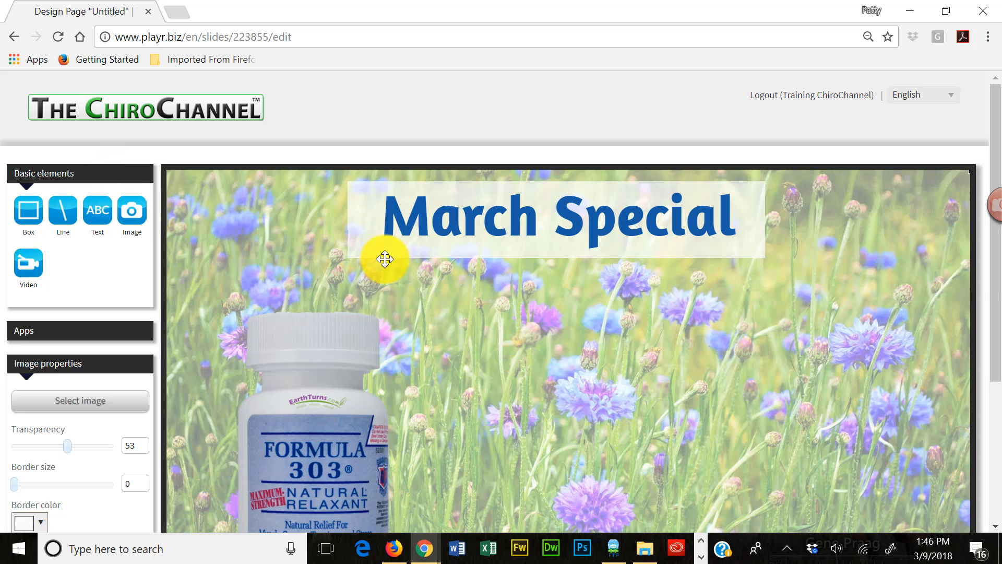
pyautogui.click(355, 253)
pyautogui.scroll(-2, 765, 324)
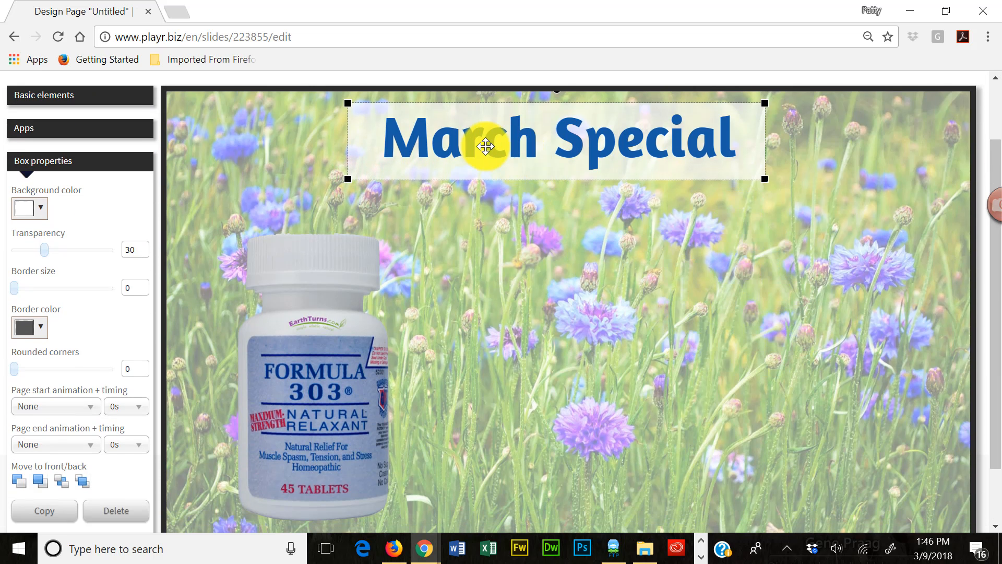
pyautogui.click(486, 146)
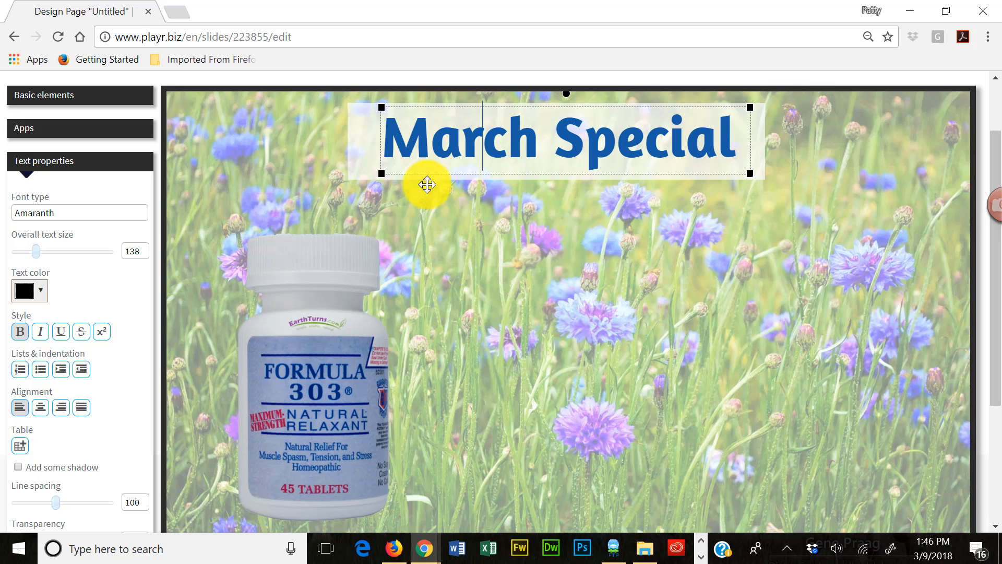
pyautogui.click(366, 175)
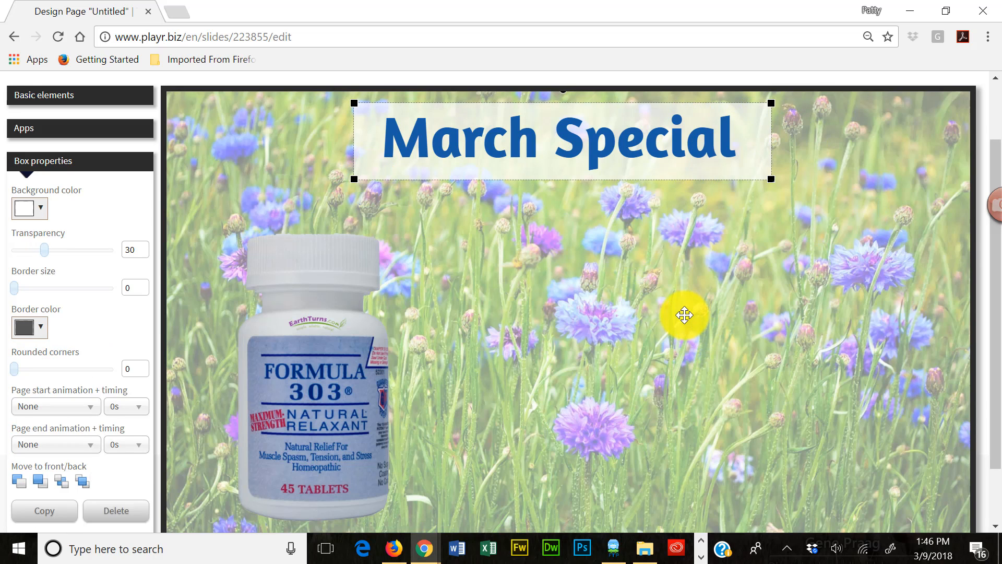
# - Give the white box a Show page start animation with a timing of 0.5s
pyautogui.scroll(-2, 684, 315)
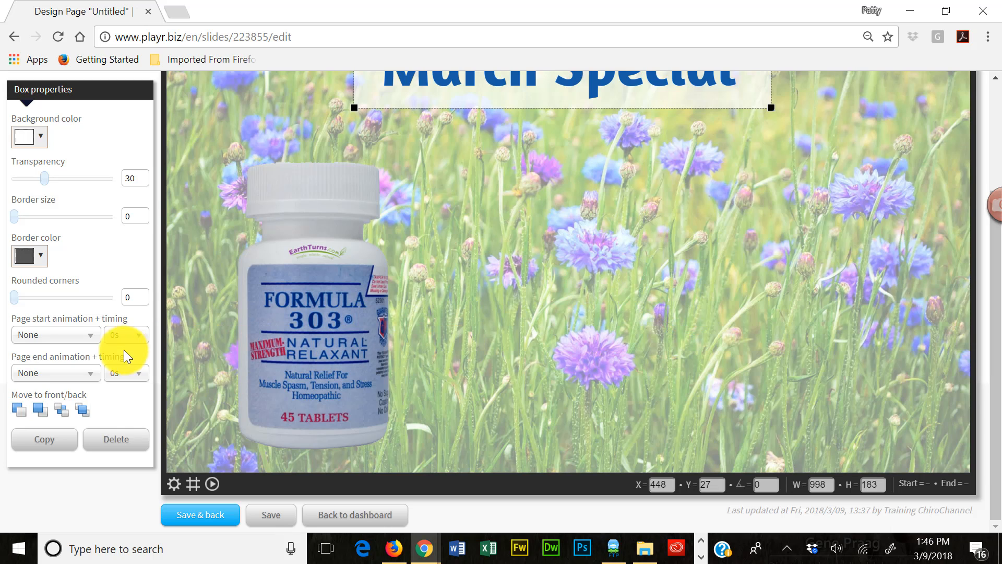
pyautogui.click(74, 336)
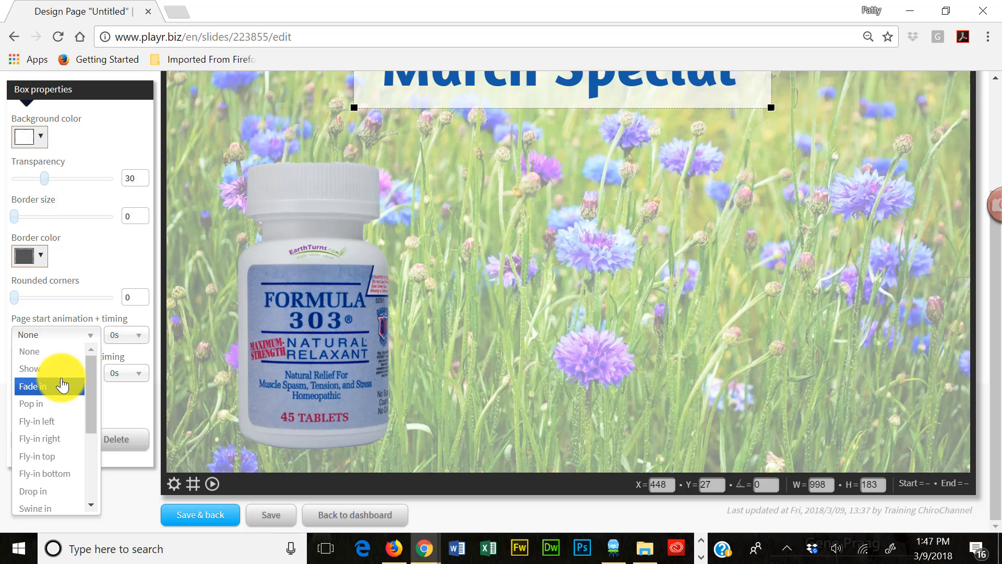
pyautogui.press('Up')
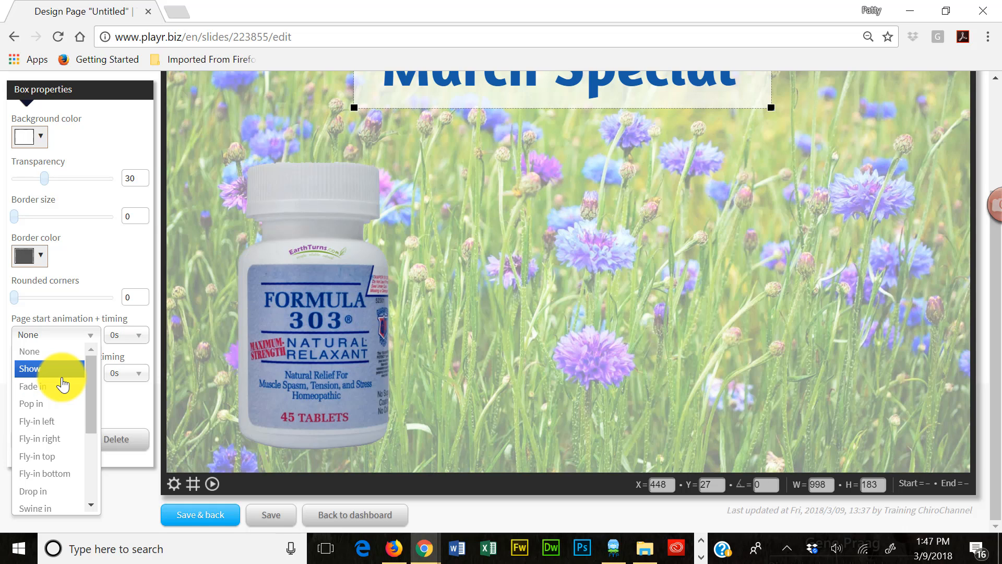
pyautogui.click(62, 378)
pyautogui.click(137, 335)
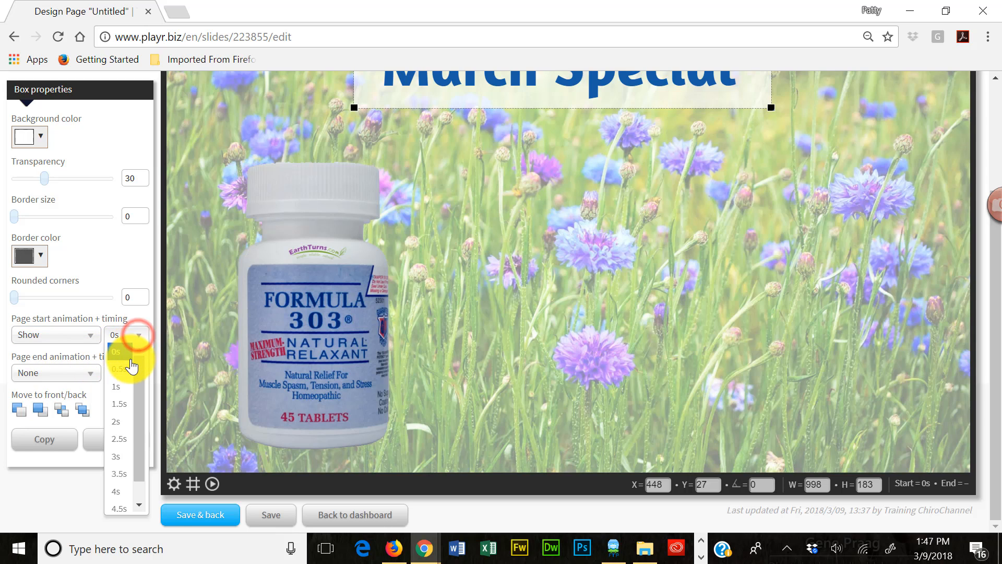
pyautogui.click(120, 369)
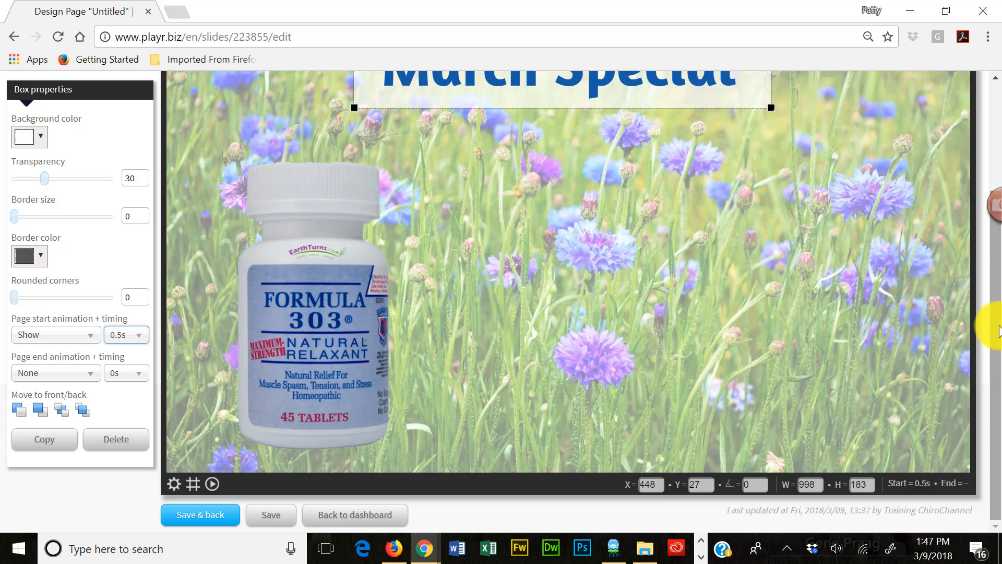
# - Play the full animation sequence twice to check how the box and heading appear
pyautogui.scroll(1, 991, 324)
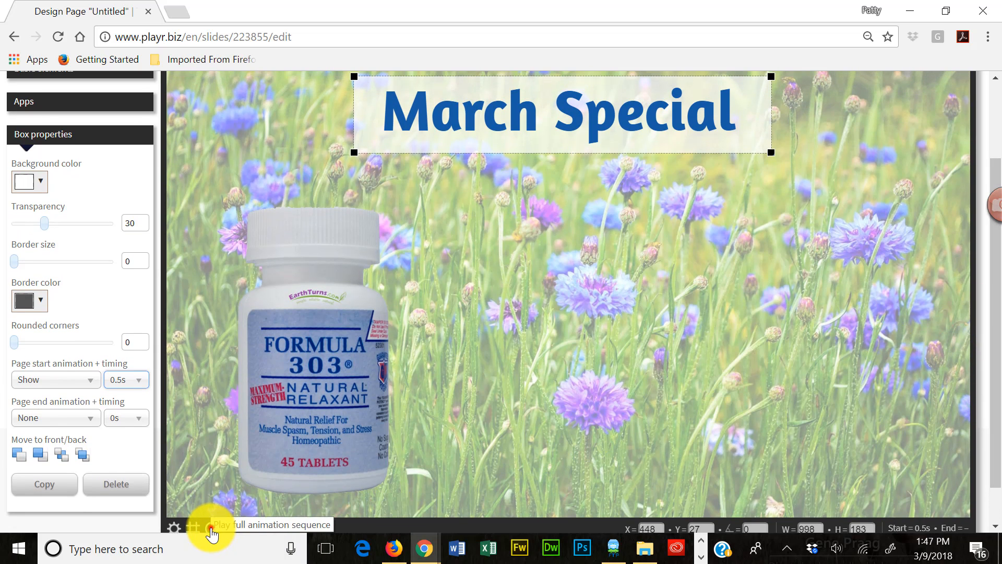
pyautogui.click(211, 528)
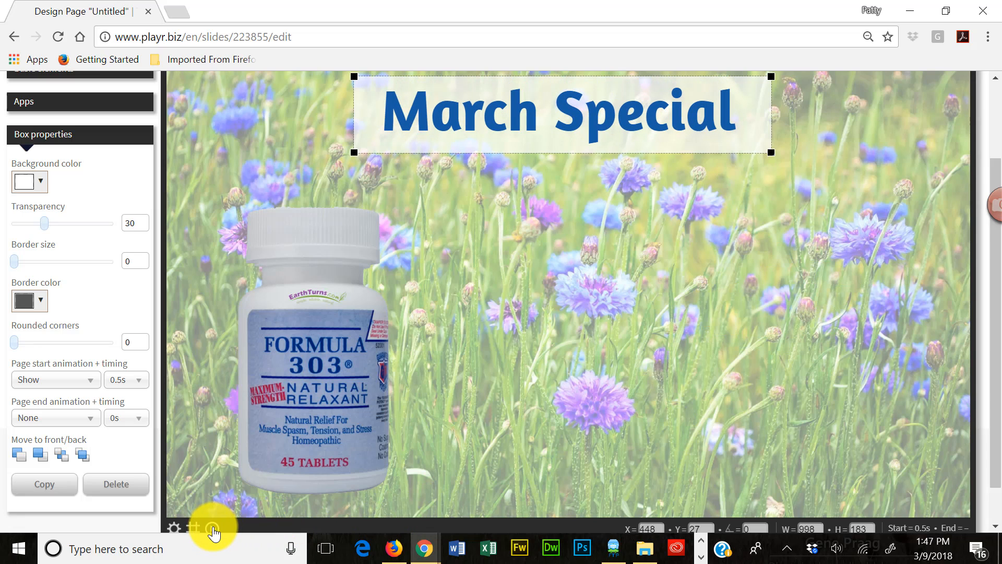
pyautogui.click(211, 527)
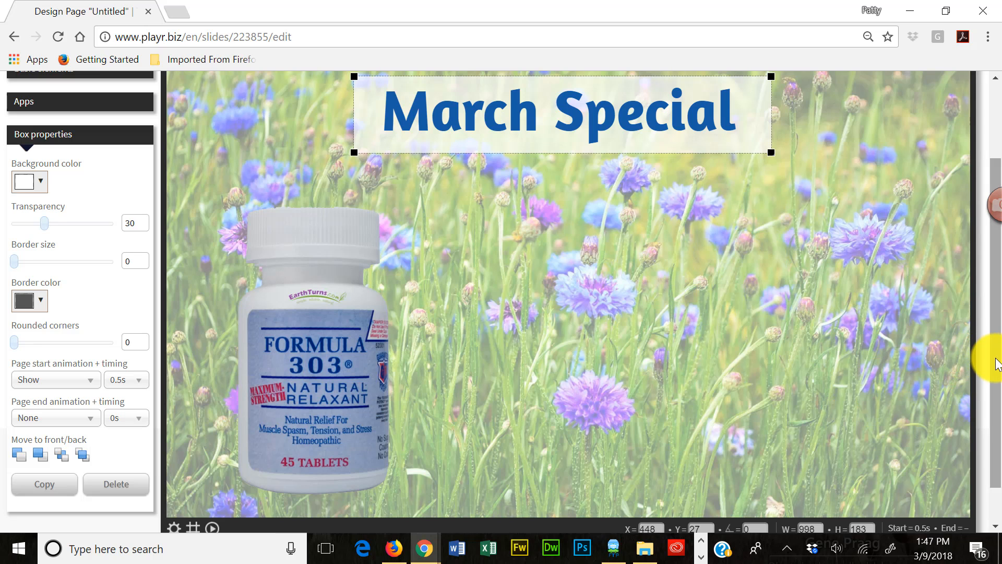
# - Add a horizontal line directly under the March Special heading and stretch it to the heading's width, about 846 wide
pyautogui.moveTo(997, 364); pyautogui.dragTo(998, 362)
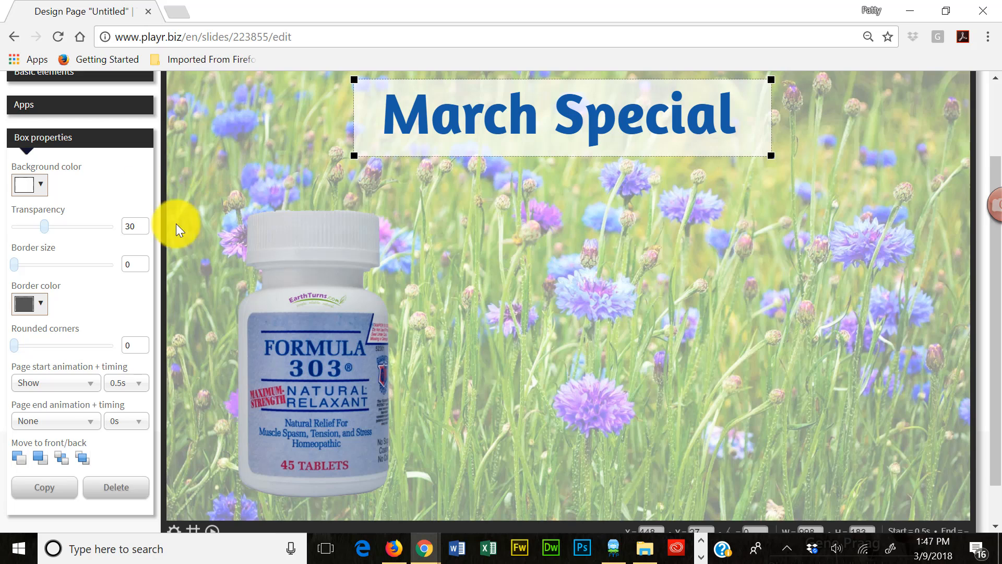
pyautogui.scroll(2, 474, 287)
pyautogui.click(101, 174)
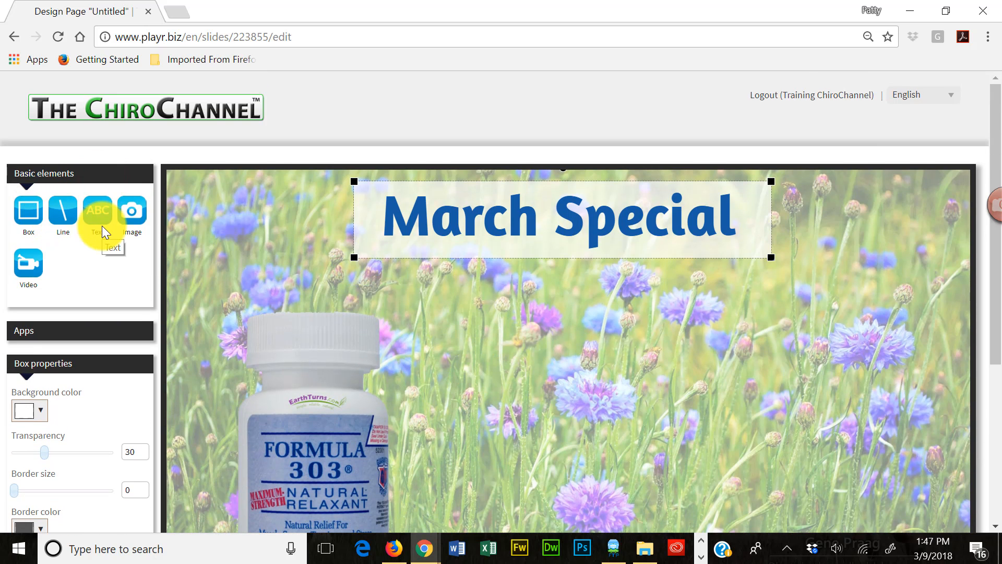
pyautogui.click(62, 210)
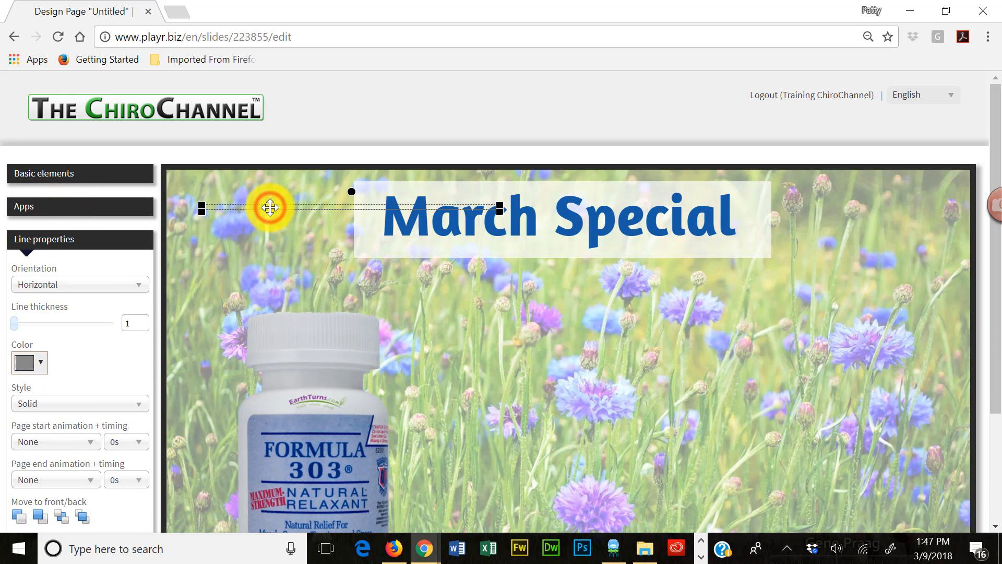
pyautogui.moveTo(269, 208); pyautogui.dragTo(452, 241)
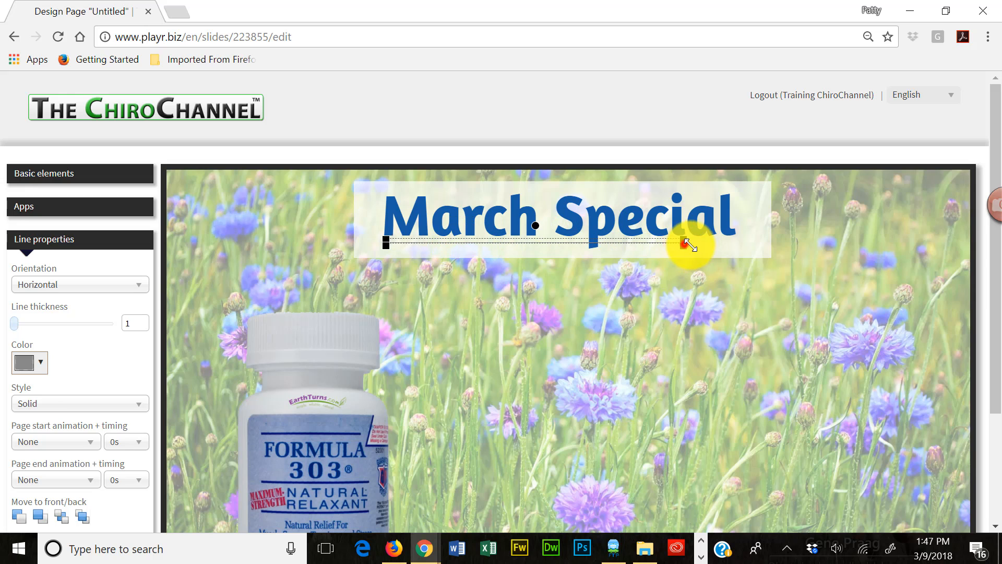
pyautogui.moveTo(687, 244); pyautogui.dragTo(740, 246)
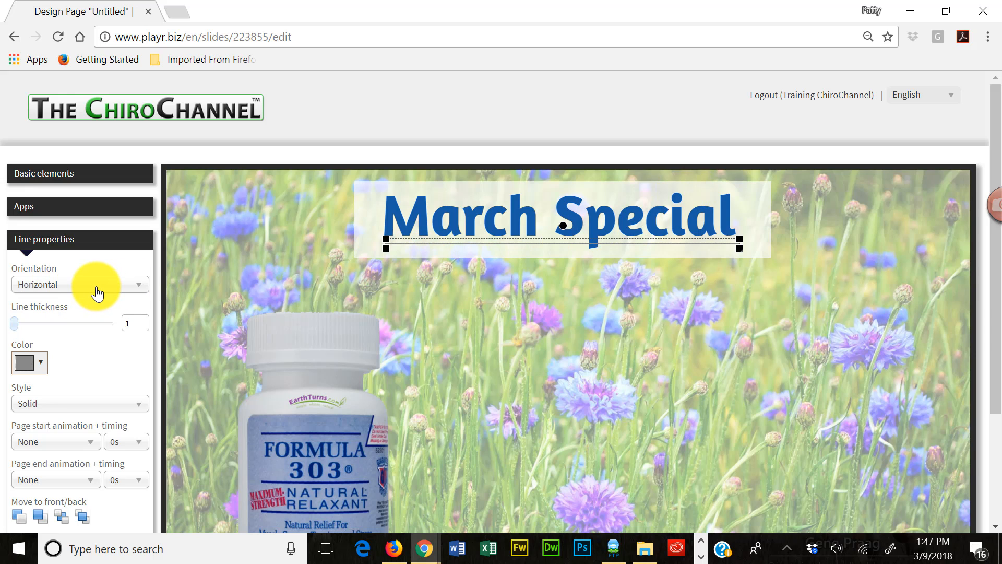
# - Try the vertical orientation on the line and return it to horizontal
pyautogui.click(97, 295)
pyautogui.click(45, 320)
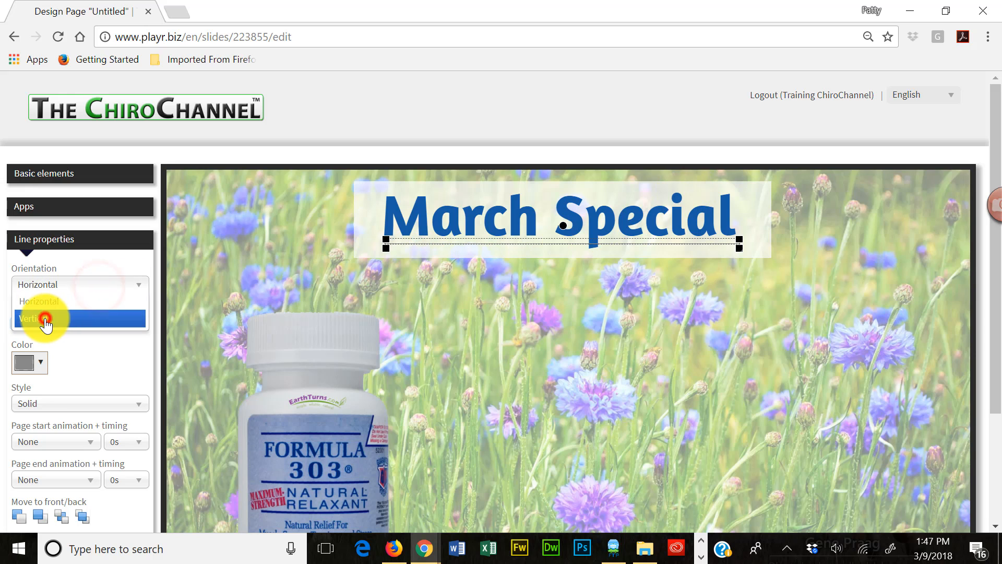
pyautogui.click(84, 285)
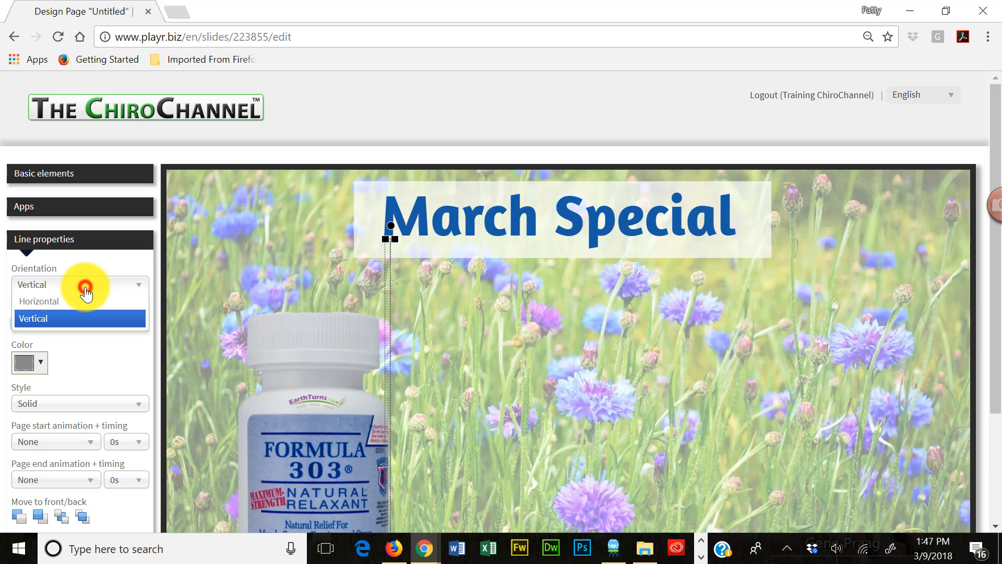
pyautogui.click(52, 301)
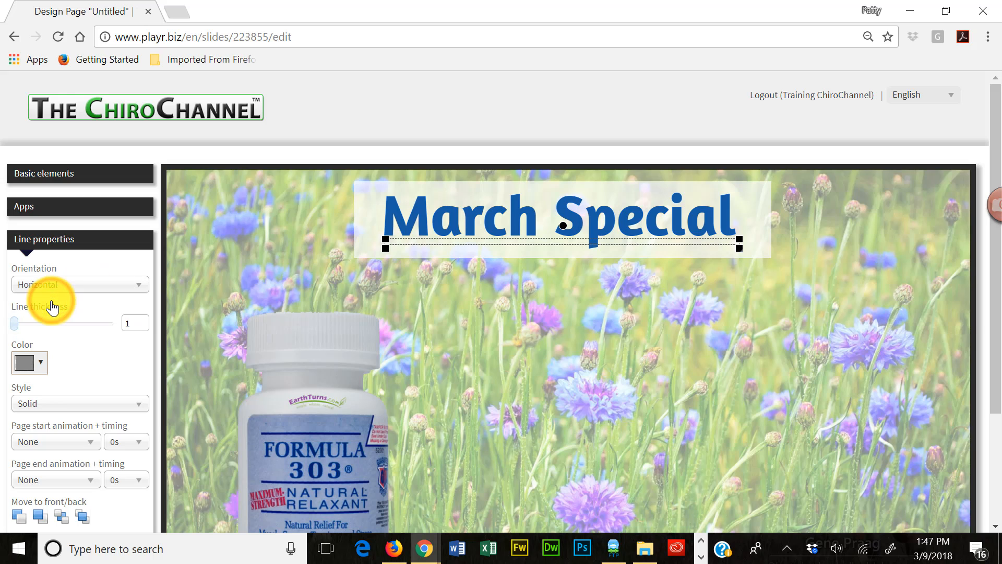
# - Set the line's thickness to 11 and its color to blue #185ba3, and deselect it
pyautogui.click(17, 322)
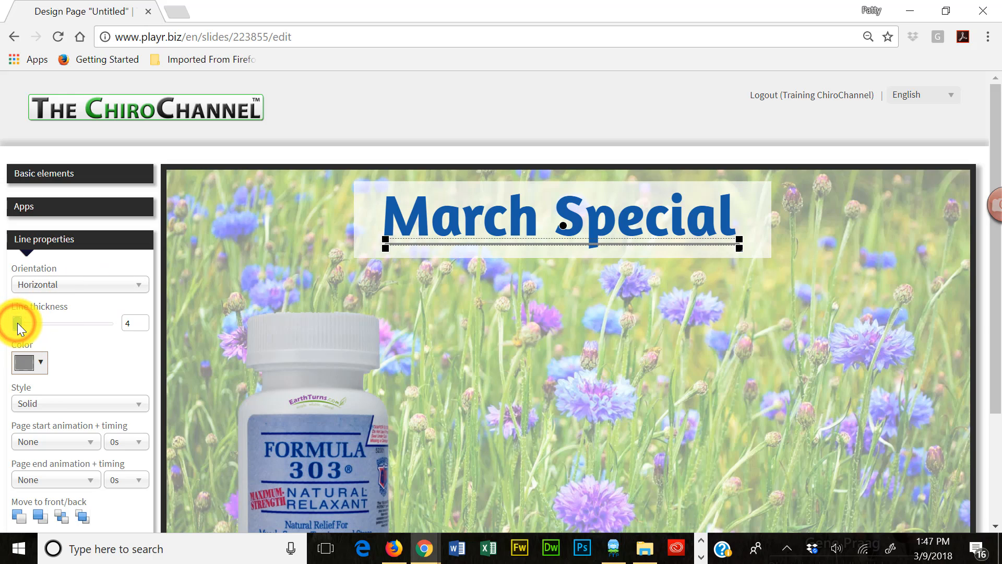
pyautogui.moveTo(17, 323); pyautogui.dragTo(23, 321)
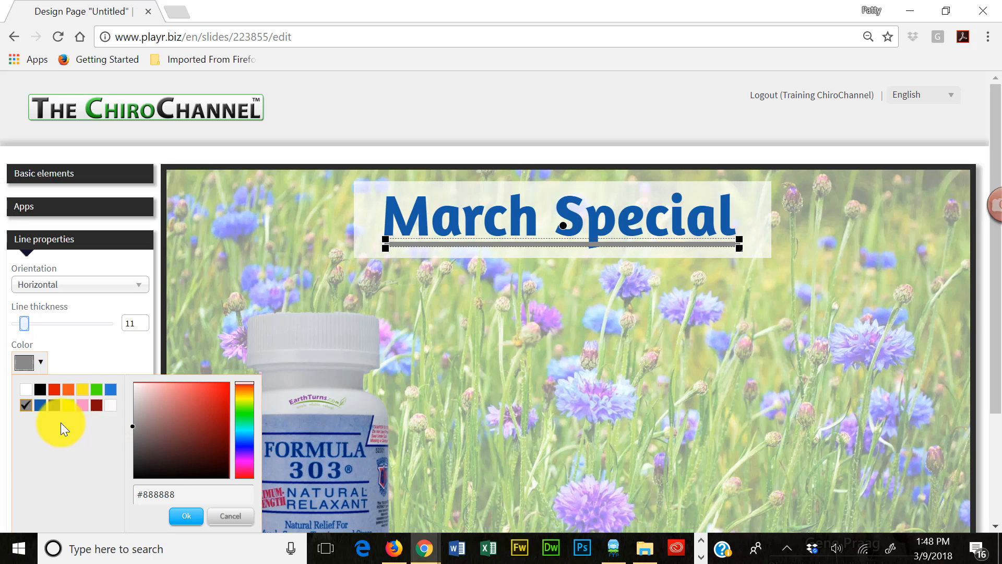
pyautogui.click(41, 407)
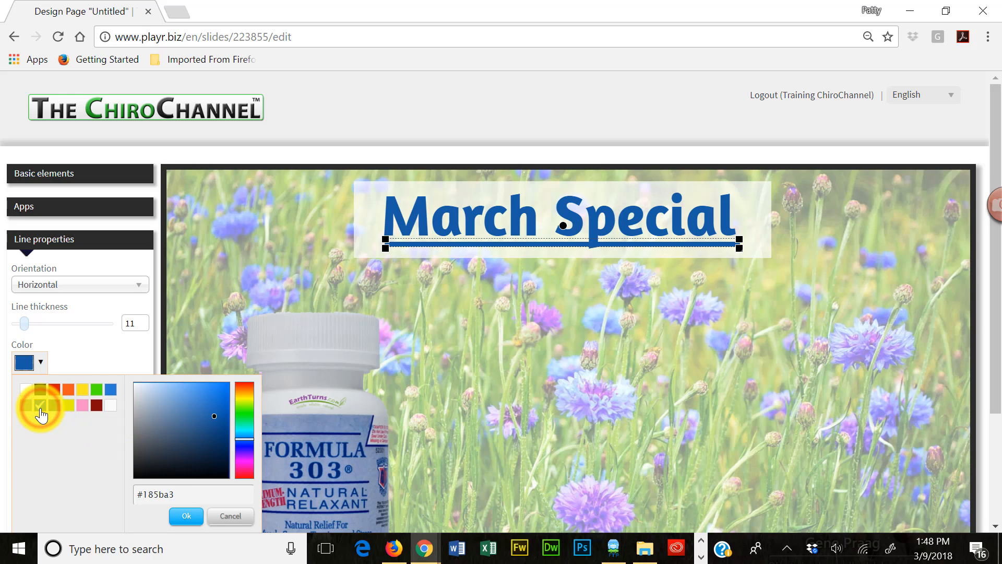
pyautogui.click(184, 517)
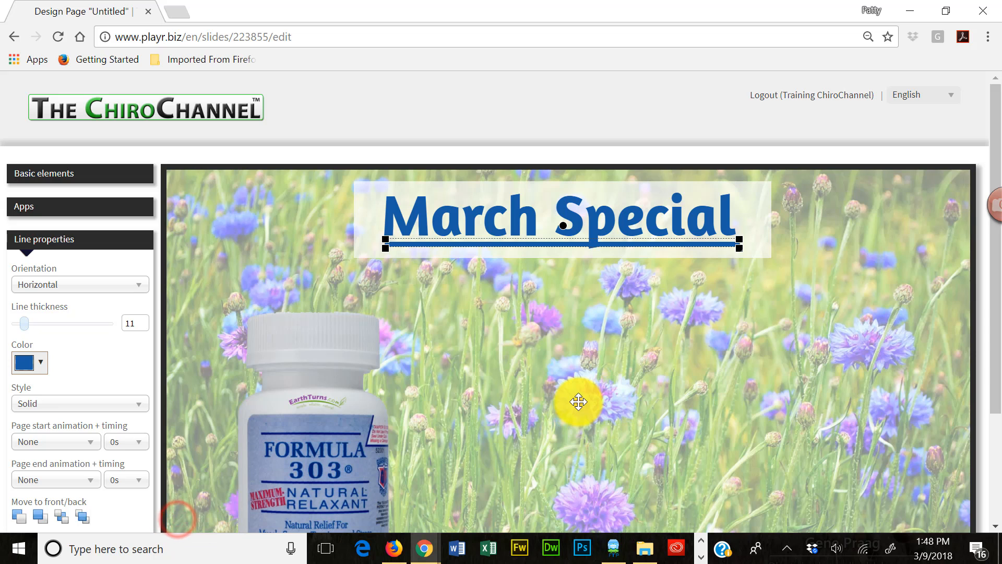
pyautogui.click(577, 401)
# - Give the blue line under the heading a Pop in page start animation with a timing of 0.5s
pyautogui.scroll(-1, 619, 334)
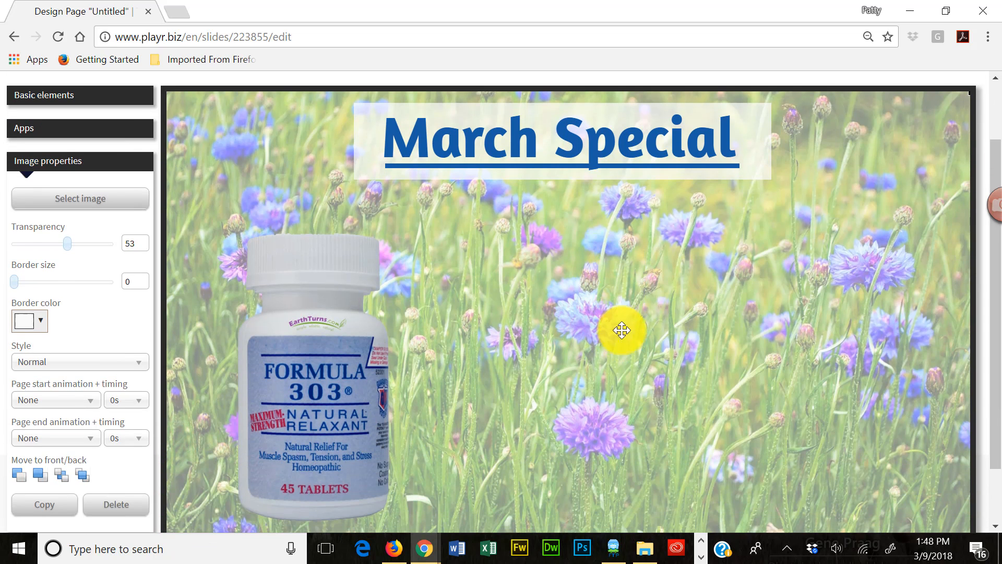
pyautogui.click(516, 168)
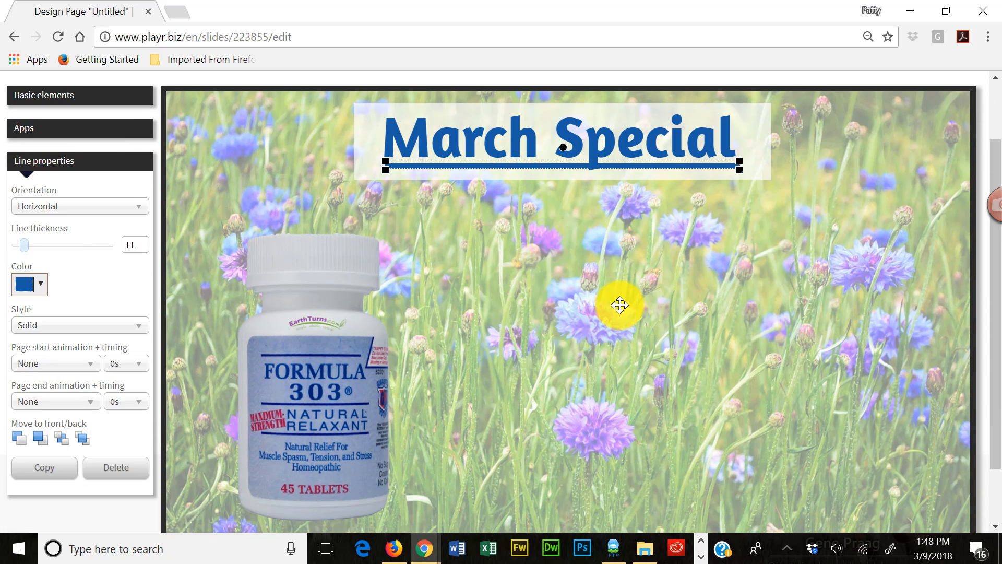
pyautogui.scroll(-1, 619, 305)
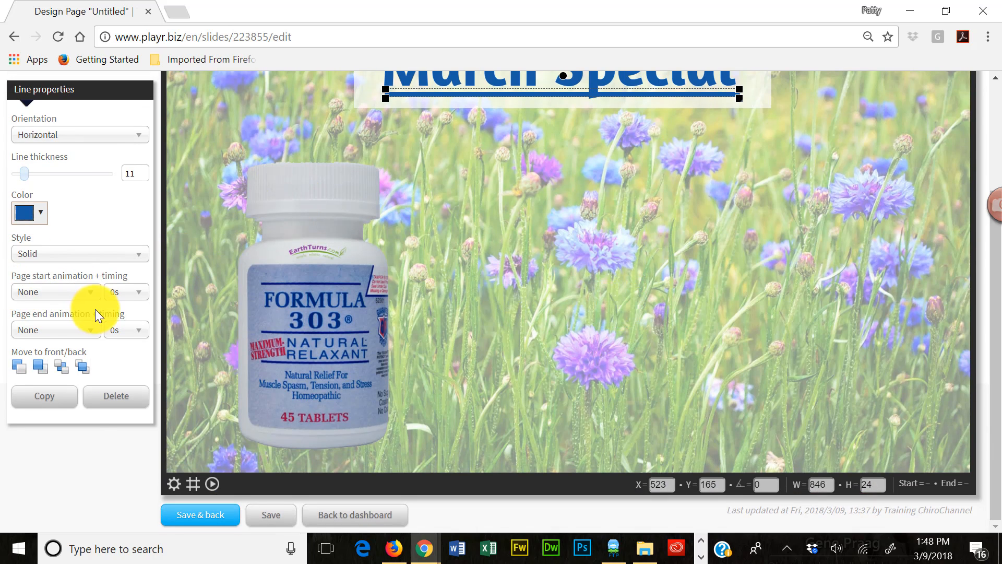
pyautogui.click(90, 293)
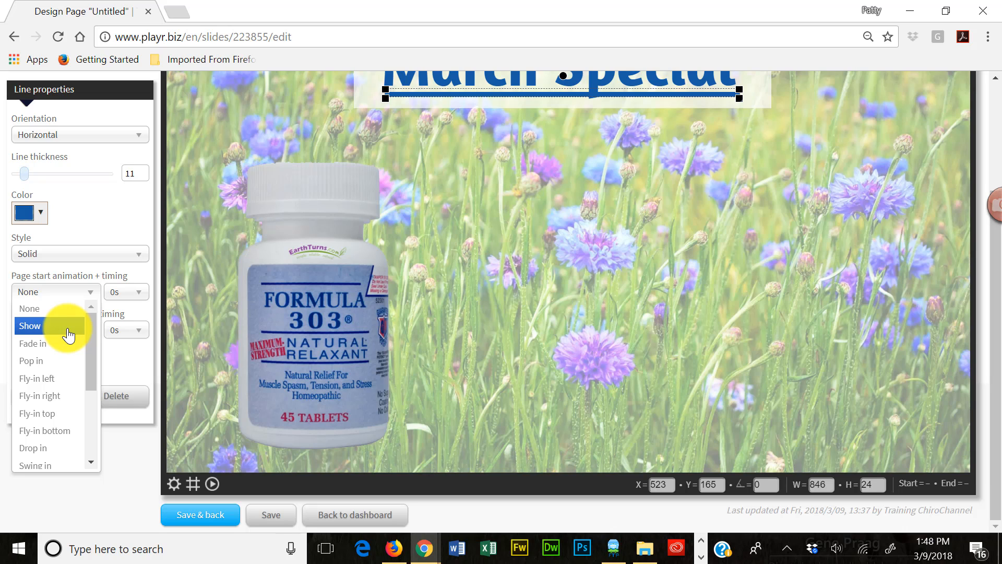
pyautogui.click(44, 360)
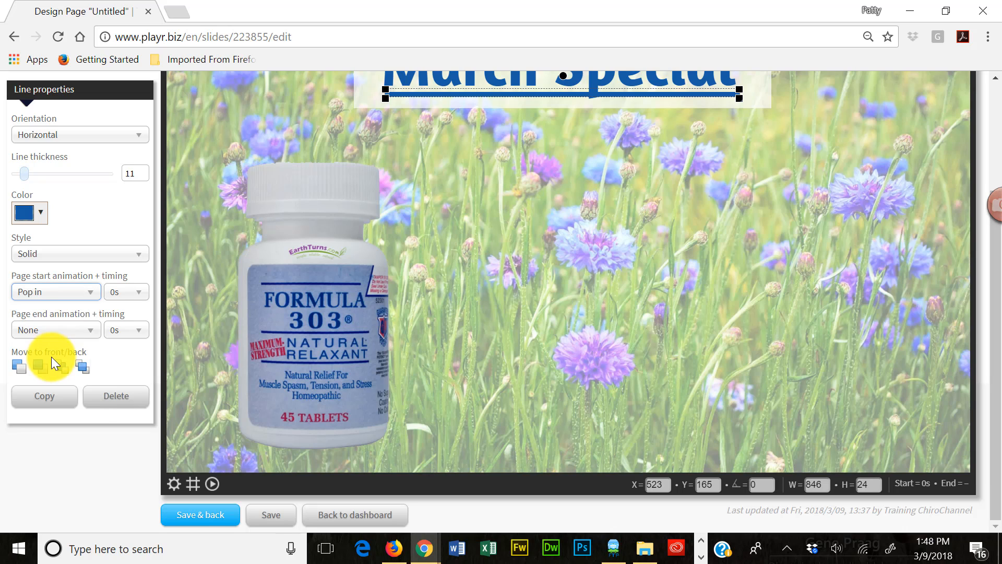
pyautogui.click(136, 294)
pyautogui.click(124, 329)
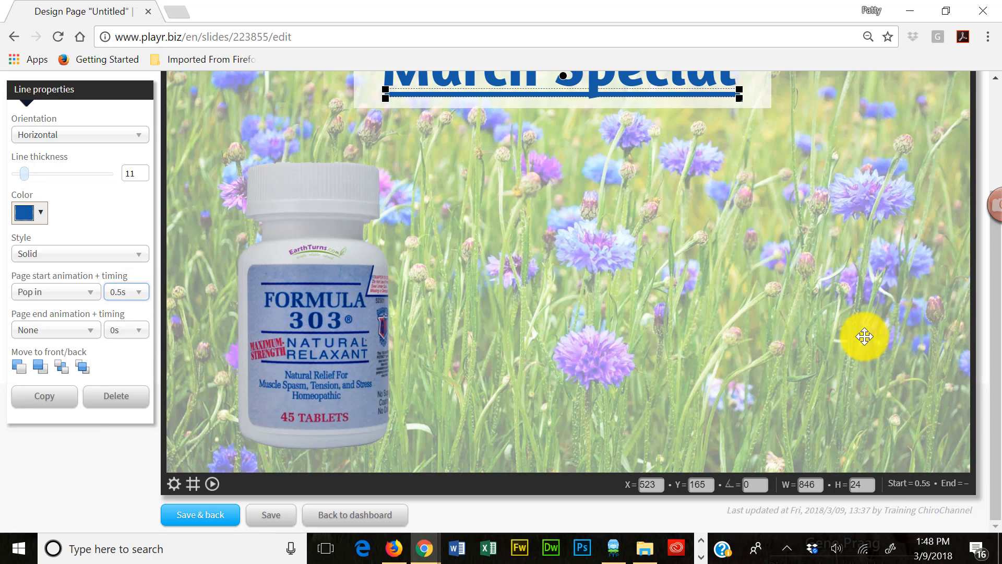
# - Play the page preview to check the start animations of the March Special heading, its box and underline
pyautogui.click(864, 342)
pyautogui.moveTo(993, 376); pyautogui.dragTo(985, 340)
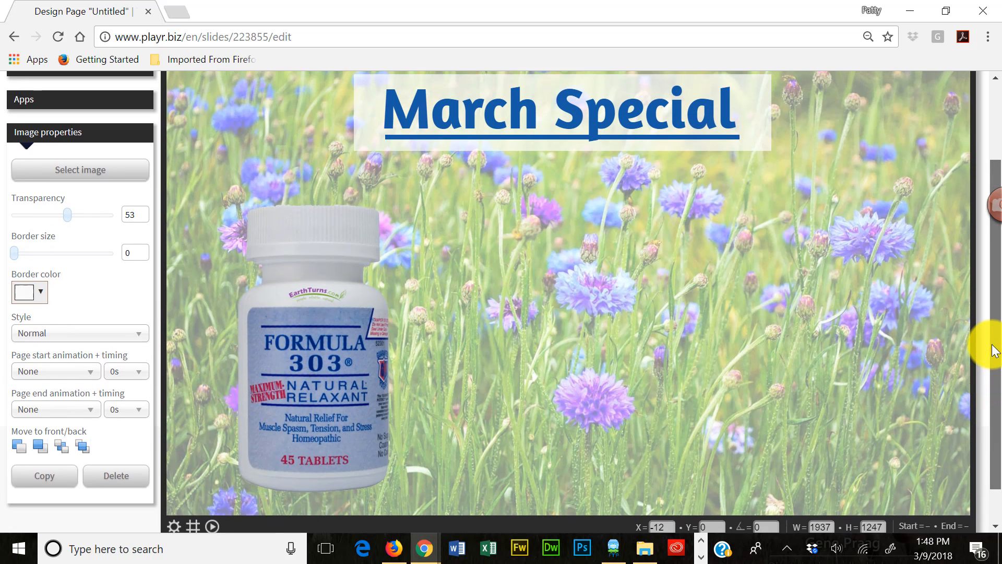
pyautogui.click(210, 527)
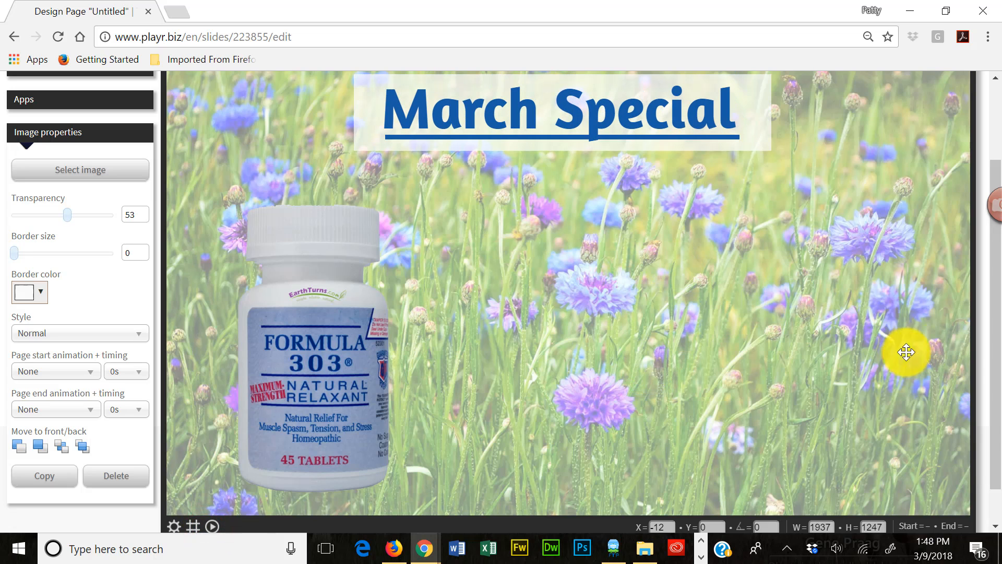
pyautogui.click(211, 526)
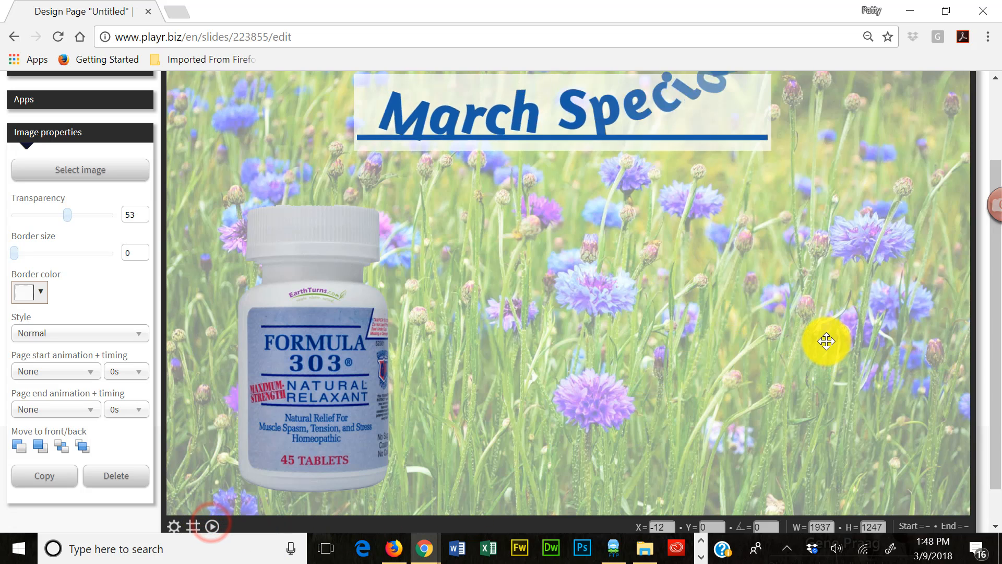
pyautogui.scroll(1, 996, 342)
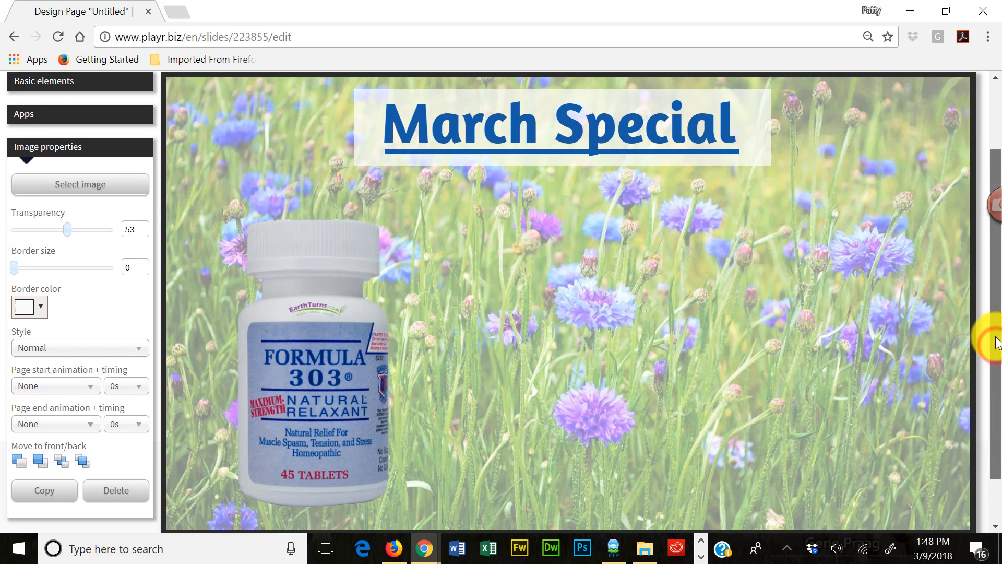
pyautogui.moveTo(996, 342)
pyautogui.mouseDown()
pyautogui.moveTo(999, 366)
pyautogui.moveTo(998, 344)
pyautogui.mouseUp()
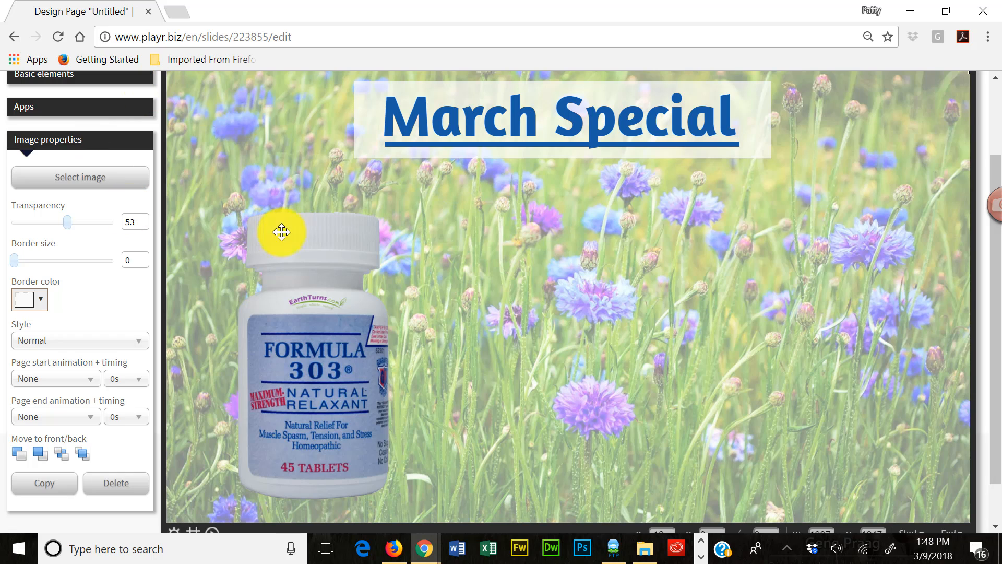
# - Add a new box and place it in the open area between the bottle and the page's far edge, below the heading
pyautogui.scroll(2, 275, 231)
pyautogui.click(86, 156)
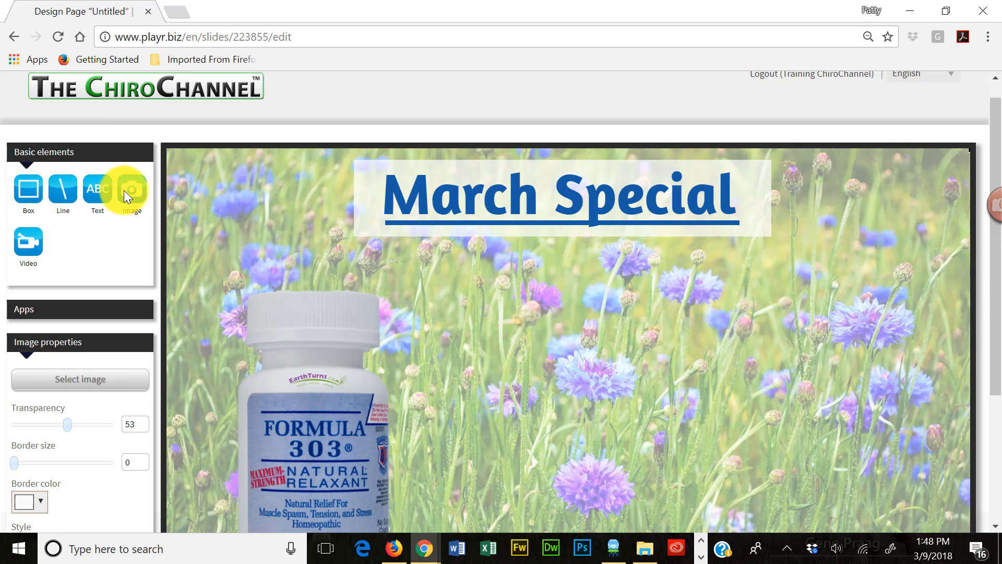
pyautogui.click(29, 191)
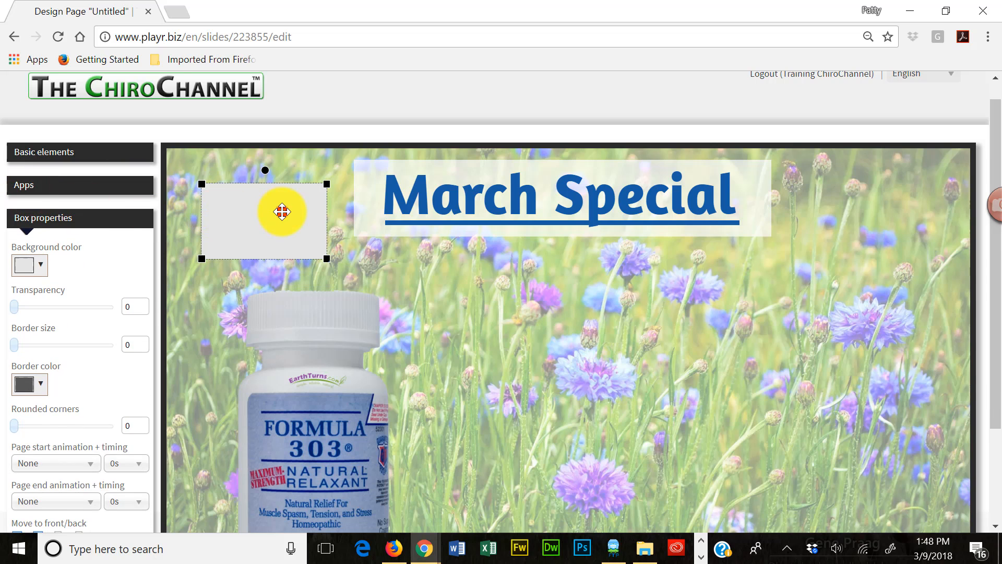
pyautogui.moveTo(282, 211); pyautogui.dragTo(654, 343)
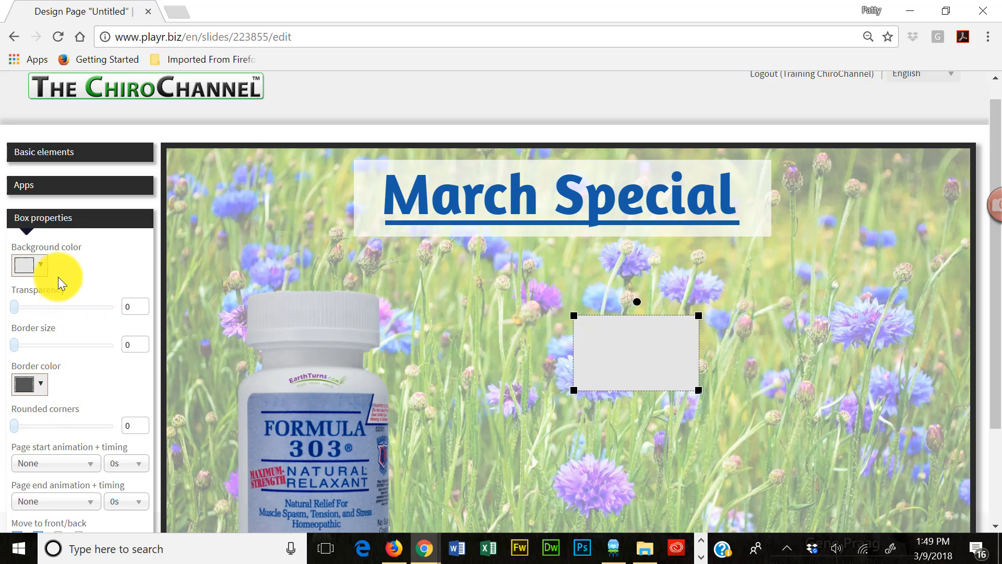
# - Fill the new box with pink #f88cc5 and give it a white border of size 6
pyautogui.click(29, 266)
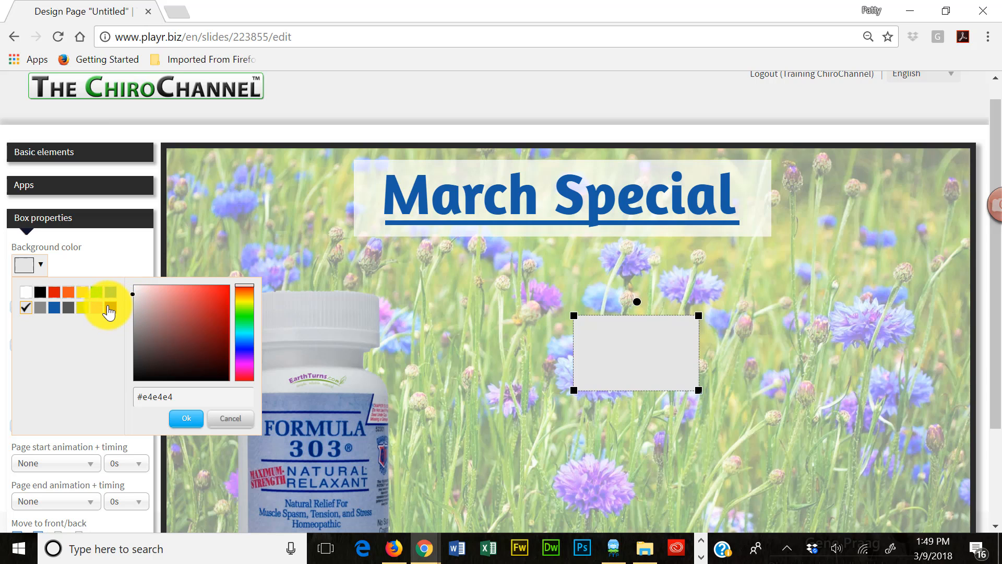
pyautogui.click(97, 308)
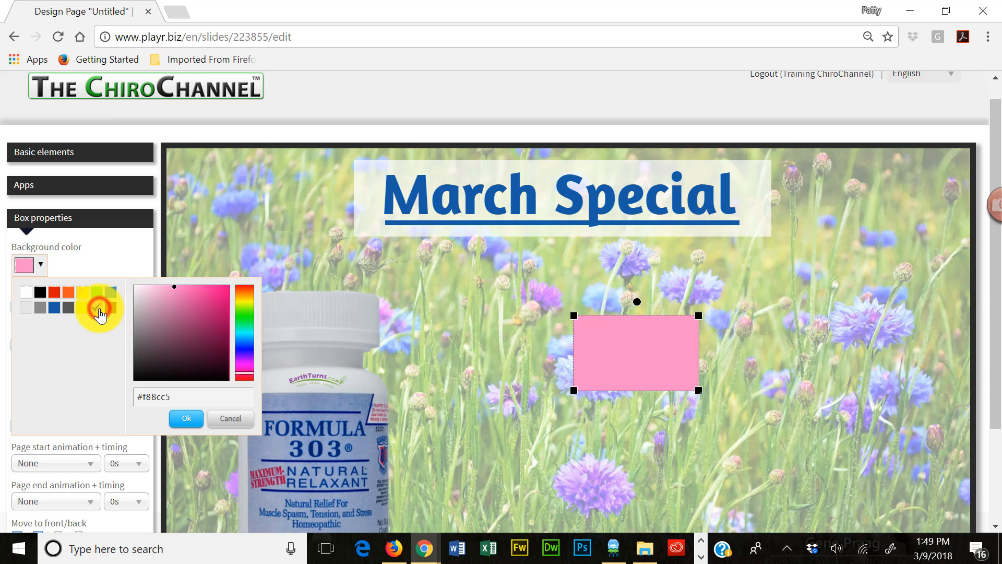
pyautogui.click(190, 421)
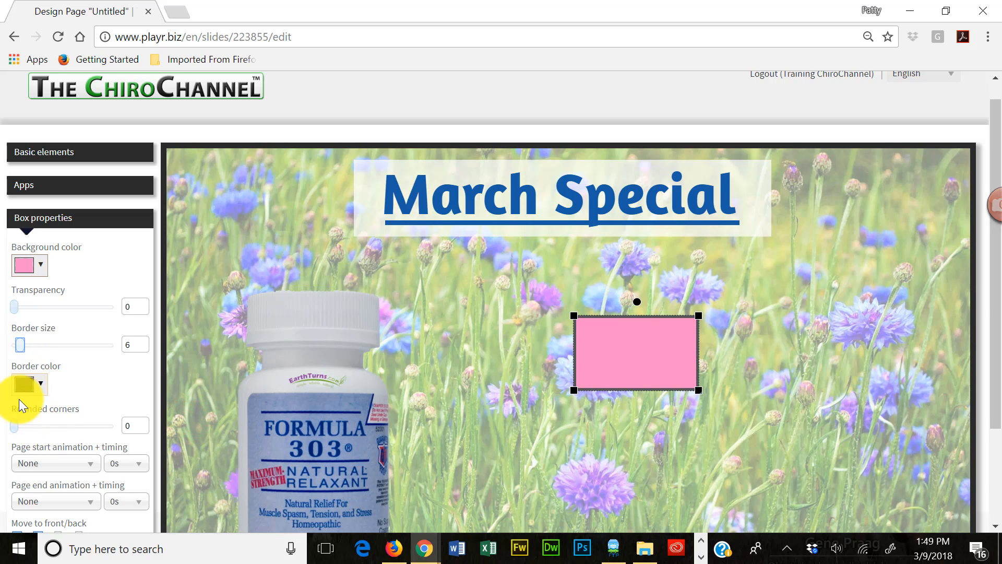
pyautogui.click(25, 385)
pyautogui.click(31, 231)
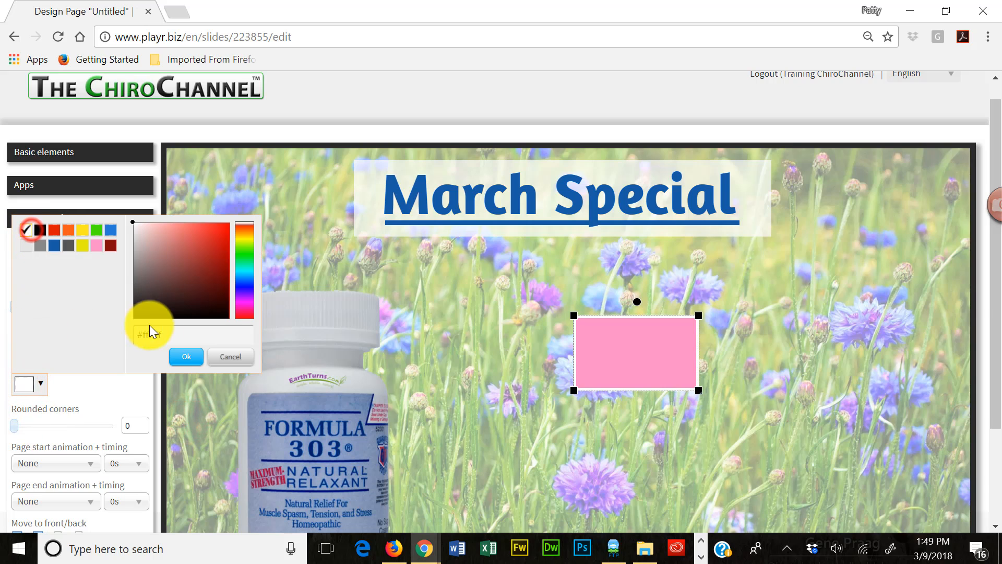
pyautogui.click(186, 356)
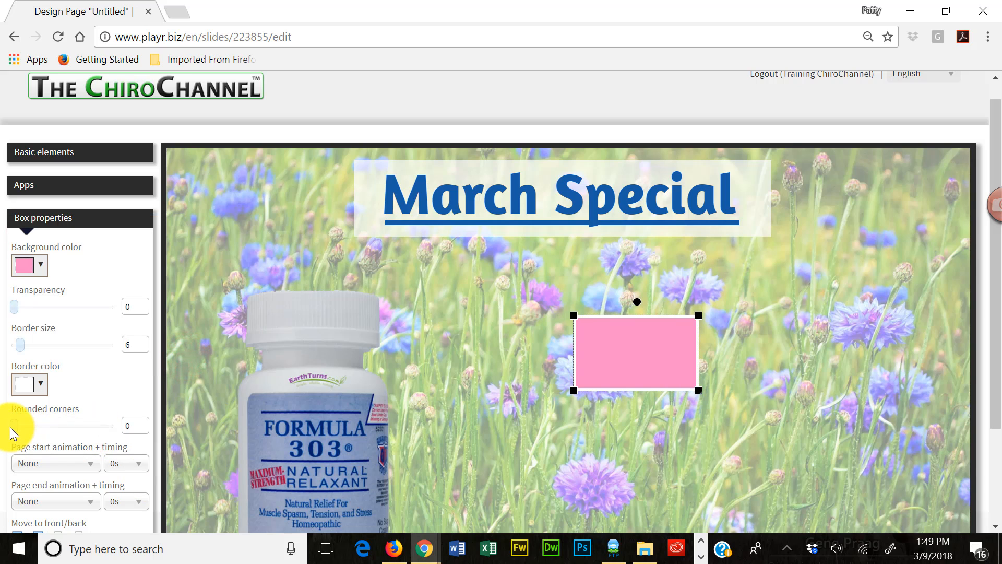
# - Set the pink box's rounded corners to 300 and enlarge it into a near-circle about 513 by 495 beside the bottle
pyautogui.moveTo(13, 427); pyautogui.dragTo(88, 437)
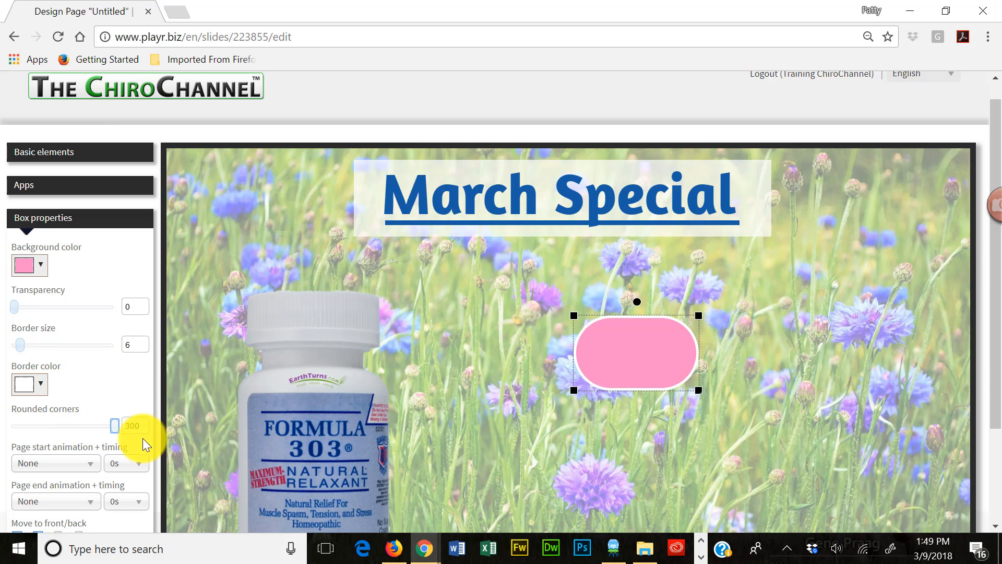
pyautogui.moveTo(699, 390); pyautogui.dragTo(787, 521)
pyautogui.moveTo(673, 443); pyautogui.dragTo(552, 432)
pyautogui.click(729, 384)
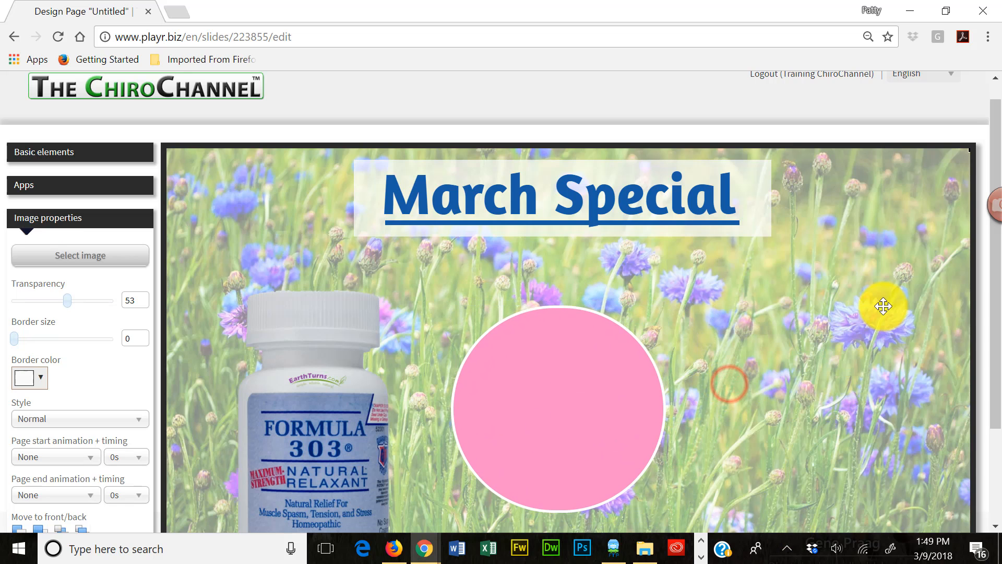
# - Shift the pink circle slightly lower and away from the bottle, to about X 703, Y 407, and deselect it
pyautogui.scroll(-2, 861, 250)
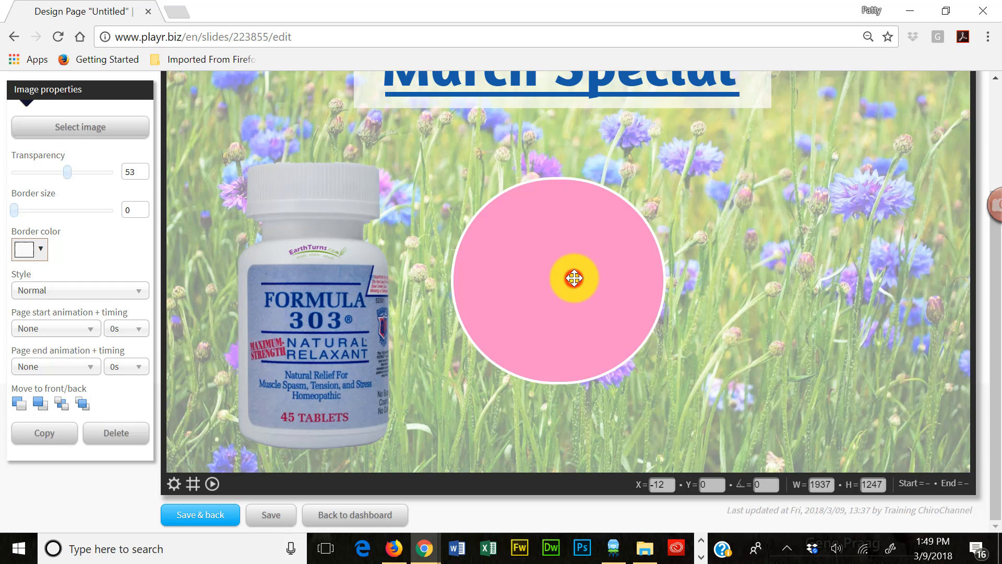
pyautogui.click(566, 309)
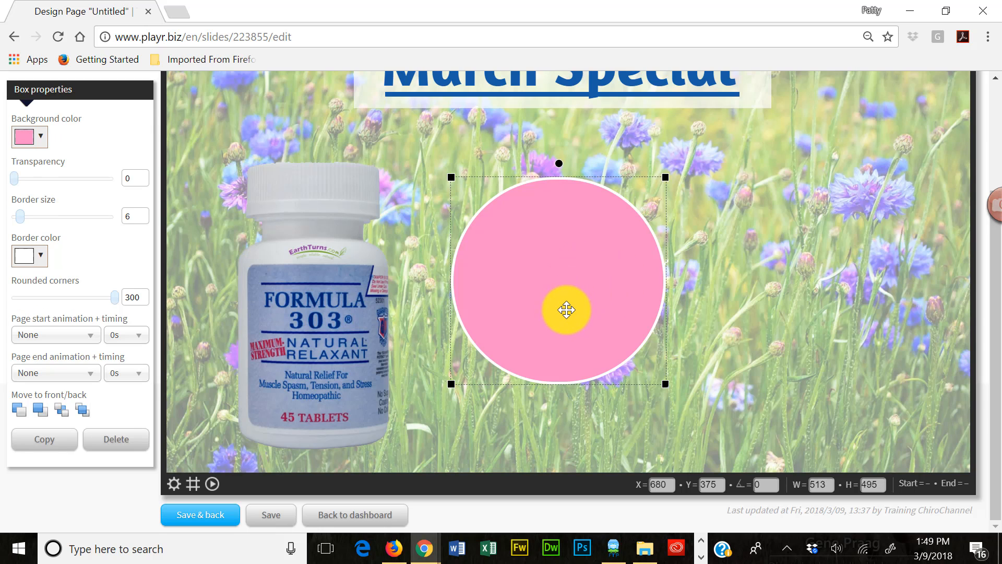
pyautogui.moveTo(567, 310)
pyautogui.mouseDown()
pyautogui.moveTo(577, 299)
pyautogui.moveTo(584, 313)
pyautogui.moveTo(572, 325)
pyautogui.mouseUp()
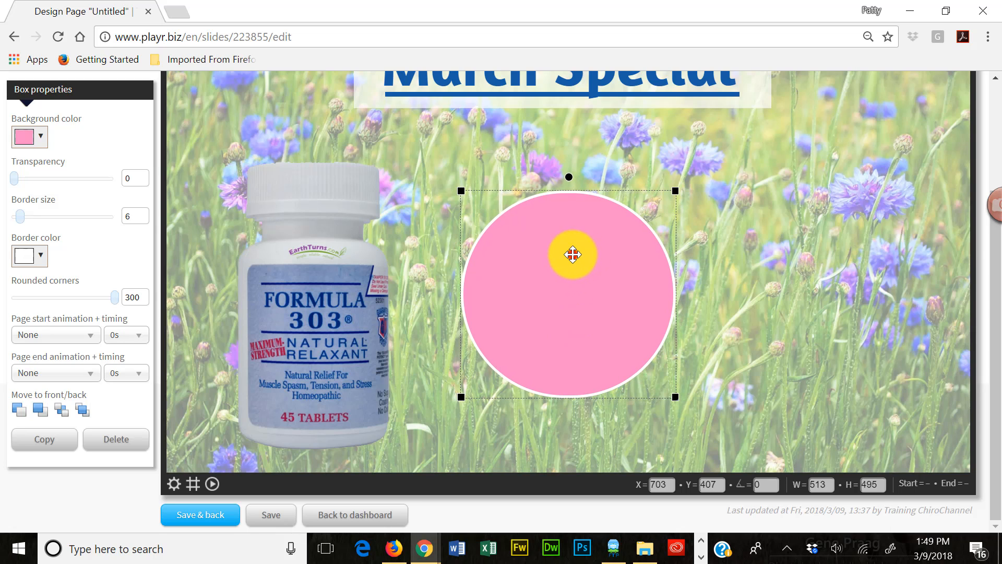
pyautogui.click(422, 173)
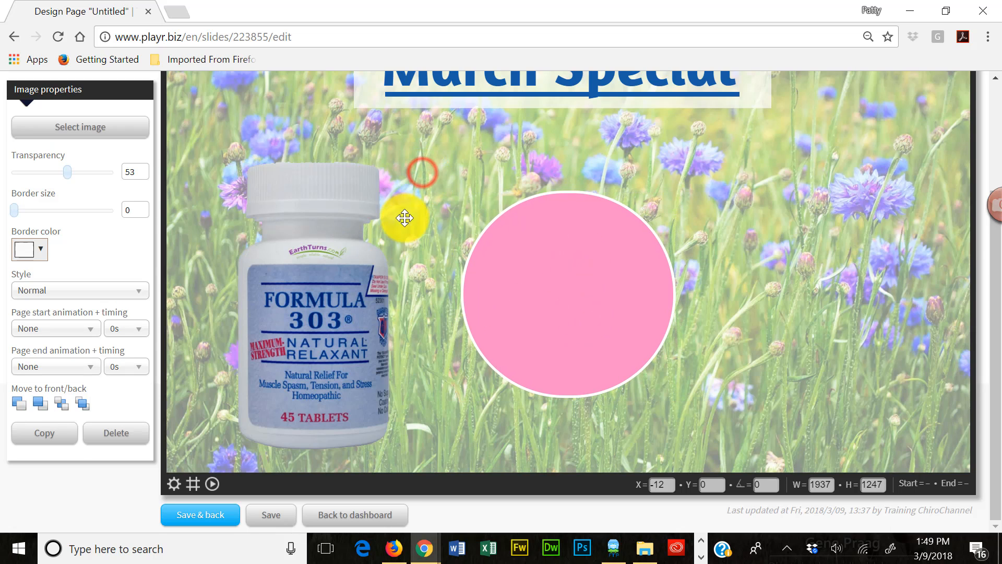
# - Add the text "On Sales" in the upper part of the pink circle and shrink its frame to fit
pyautogui.scroll(3, 273, 208)
pyautogui.click(95, 174)
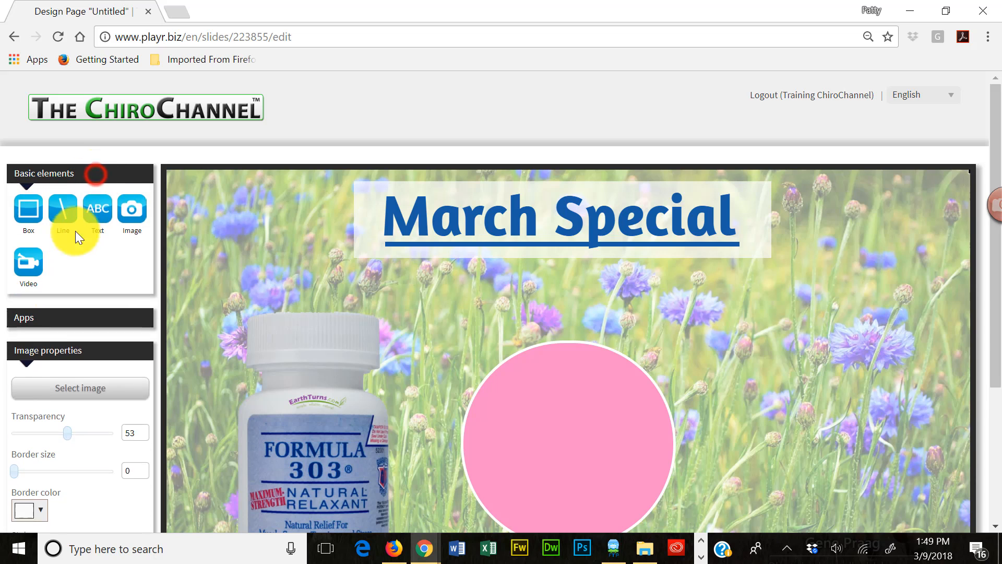
pyautogui.click(98, 211)
pyautogui.click(328, 204)
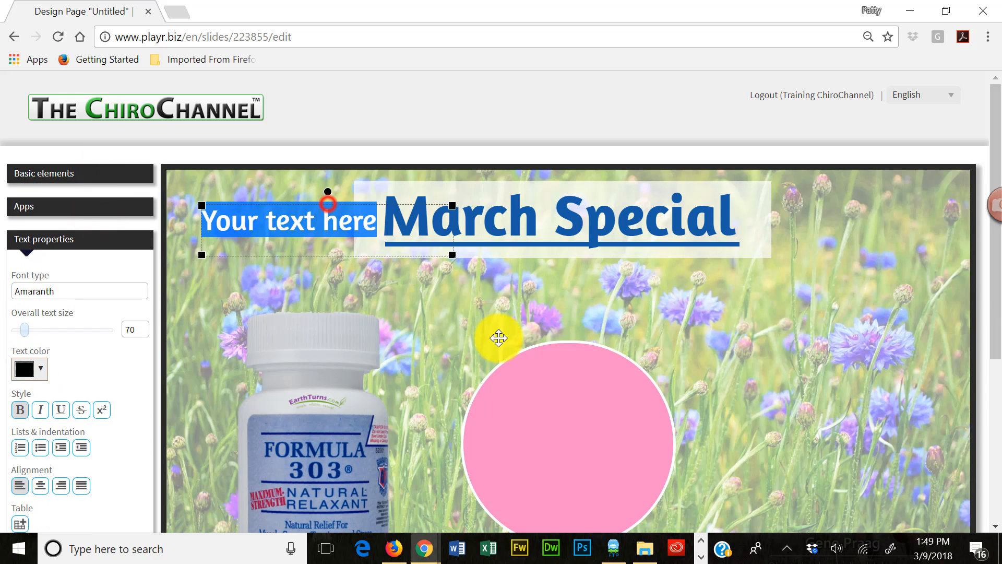
pyautogui.moveTo(498, 338); pyautogui.dragTo(604, 376)
pyautogui.click(655, 398)
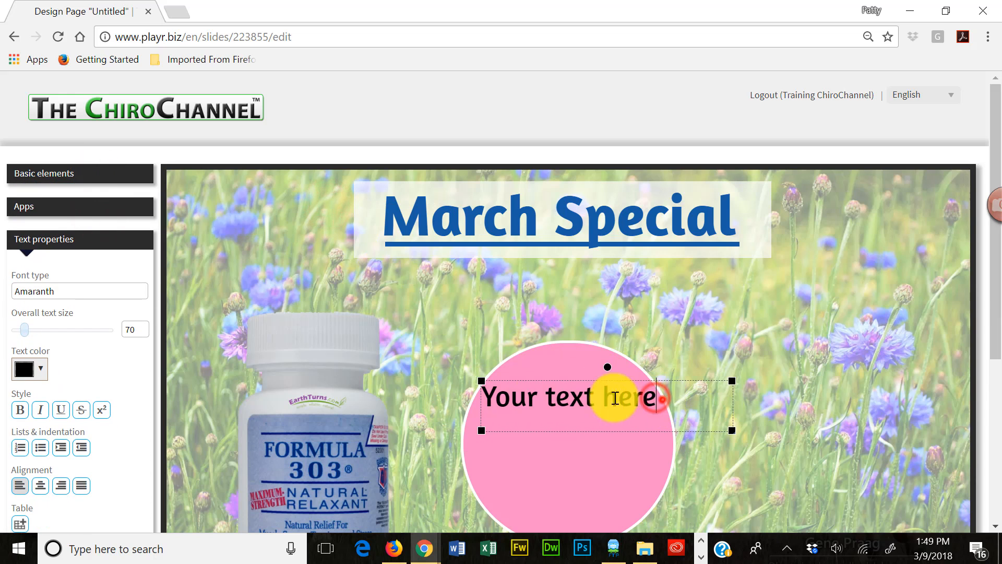
pyautogui.moveTo(656, 398); pyautogui.dragTo(450, 389)
pyautogui.write('On Sales')
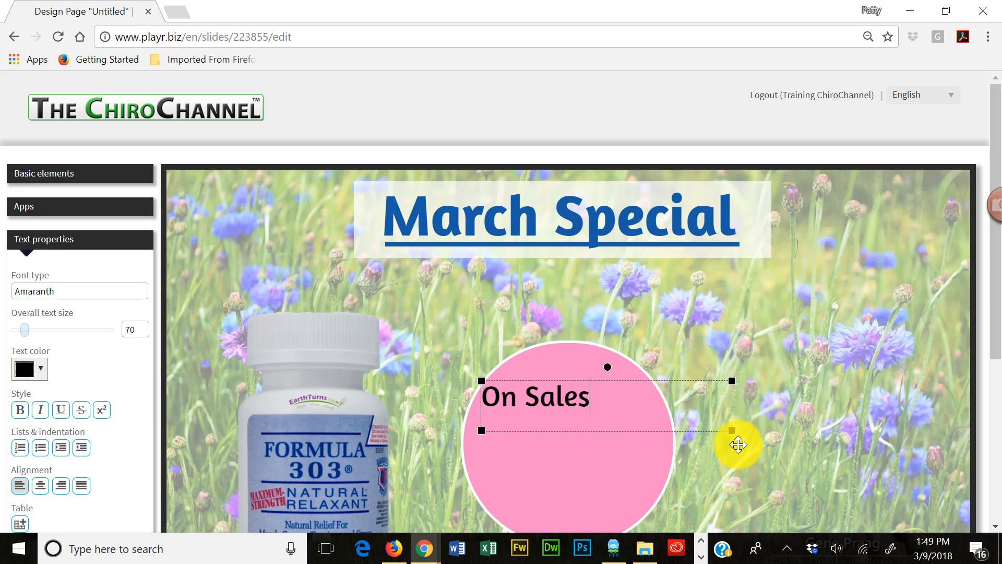
pyautogui.moveTo(732, 430); pyautogui.dragTo(599, 423)
pyautogui.moveTo(571, 378); pyautogui.dragTo(595, 368)
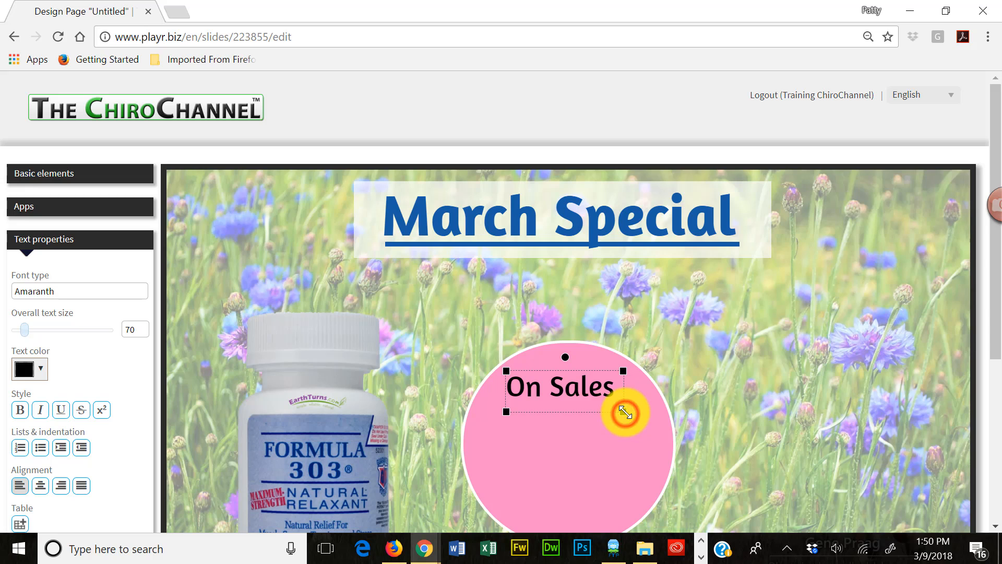
# - Correct the circle's text to "On Sale", tighten its frame and center it in the upper part of the circle
pyautogui.click(602, 443)
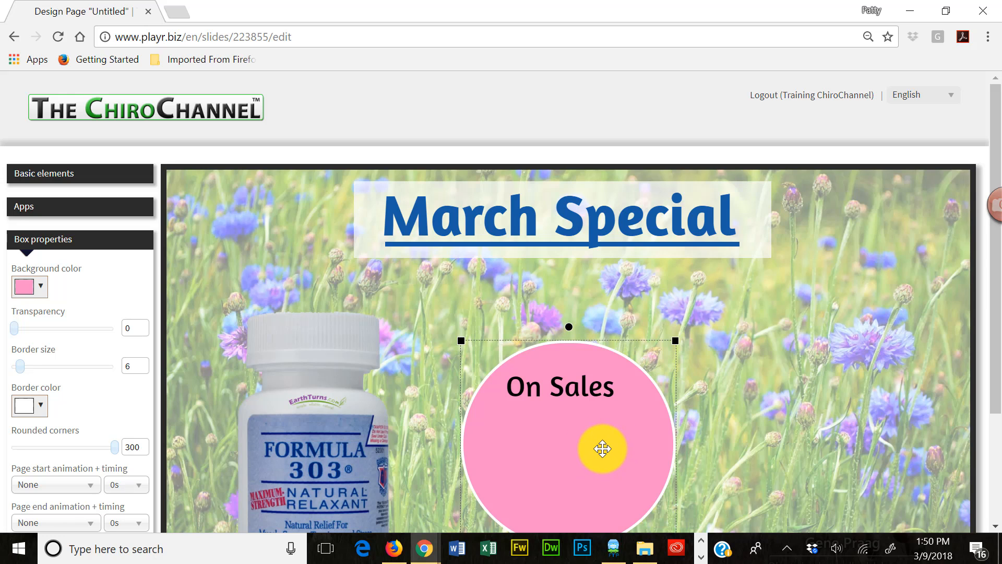
pyautogui.doubleClick(602, 392)
pyautogui.click(605, 388)
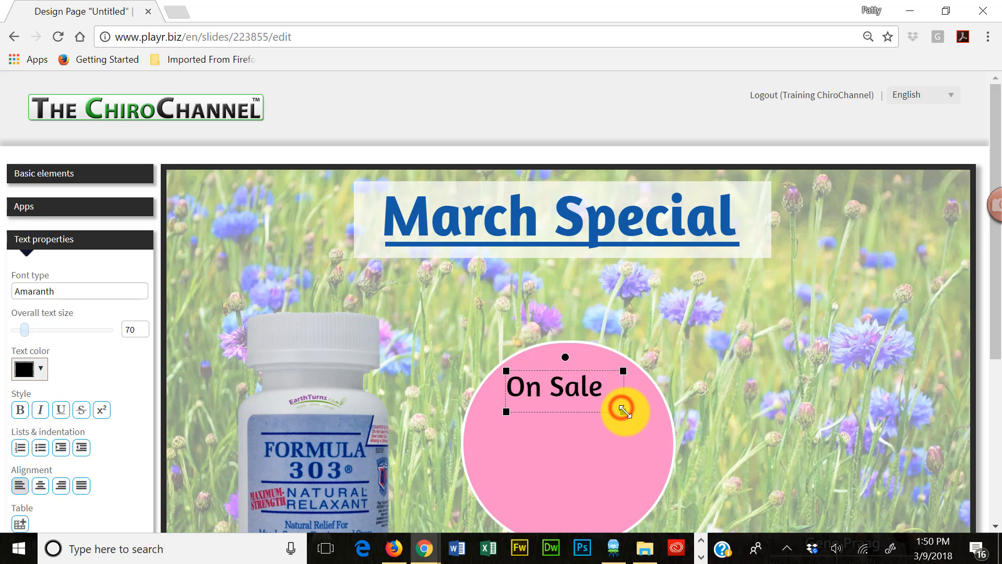
pyautogui.moveTo(623, 412); pyautogui.dragTo(611, 410)
pyautogui.moveTo(572, 371)
pyautogui.mouseDown()
pyautogui.moveTo(587, 373)
pyautogui.moveTo(579, 374)
pyautogui.mouseUp()
pyautogui.click(536, 471)
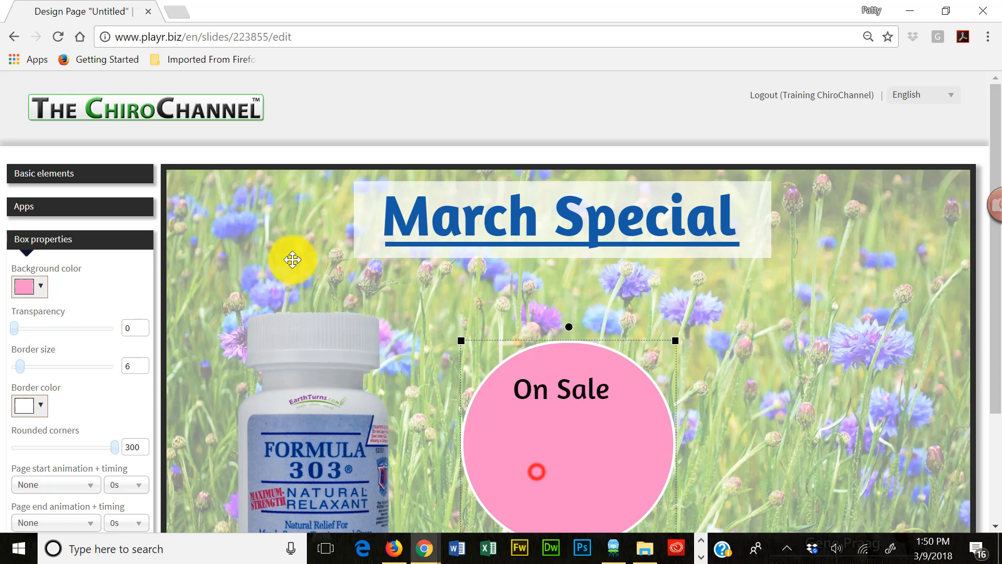
# - Add the text "$25 (90ct)" below "On Sale" in the pink circle, shrink its frame to fit and center it
pyautogui.click(102, 177)
pyautogui.click(93, 210)
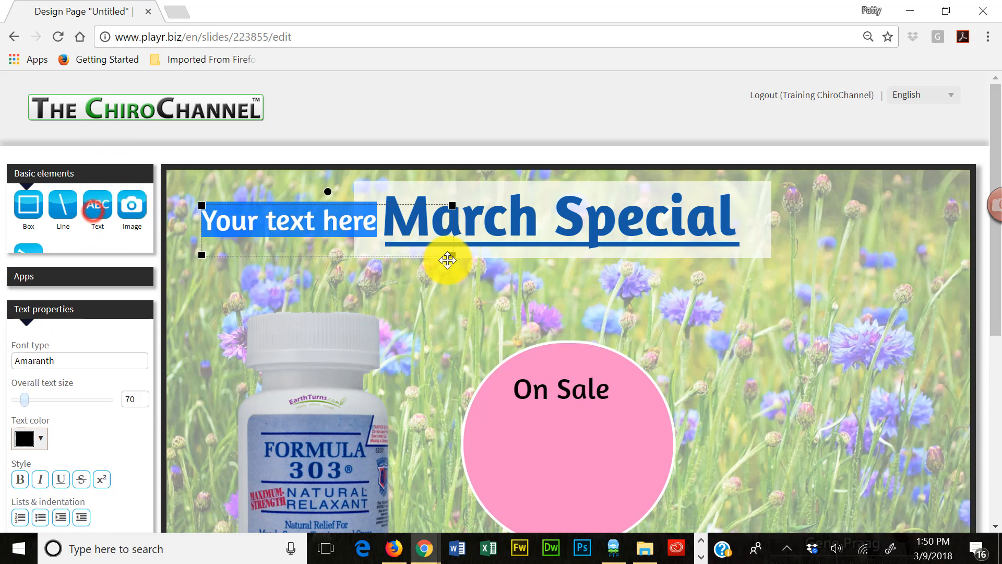
pyautogui.moveTo(347, 204); pyautogui.dragTo(472, 419)
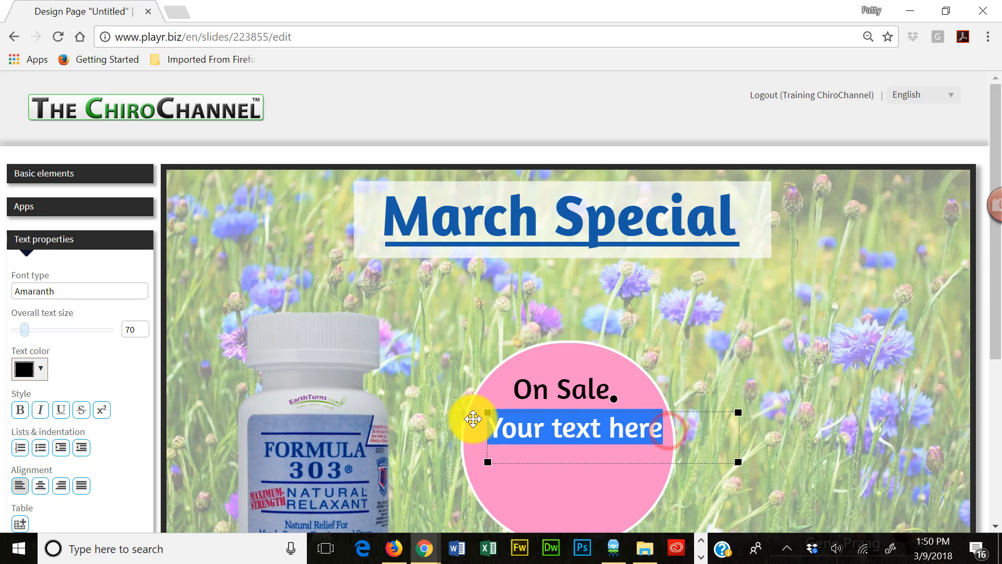
pyautogui.write('$25 (90ct')
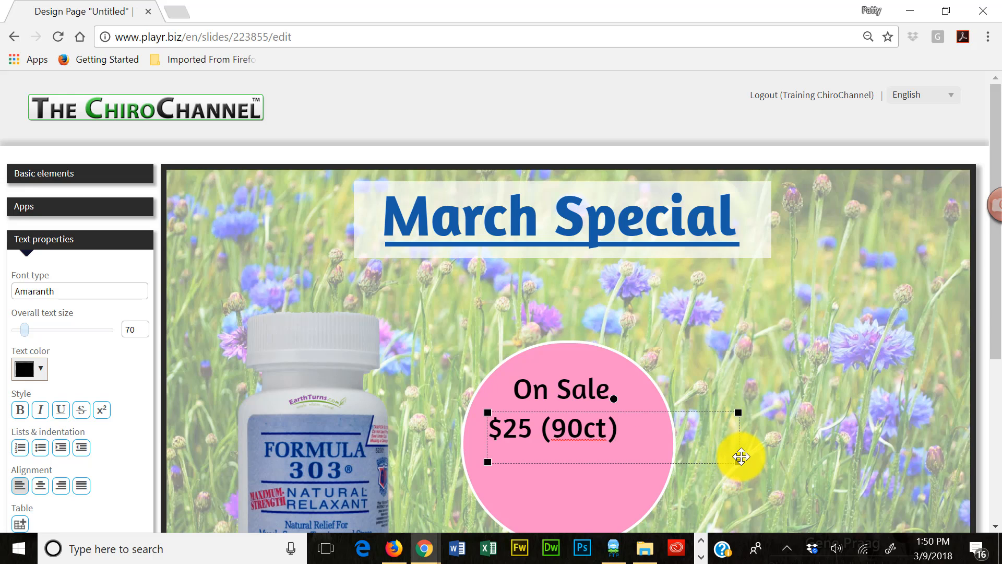
pyautogui.moveTo(739, 460); pyautogui.dragTo(624, 451)
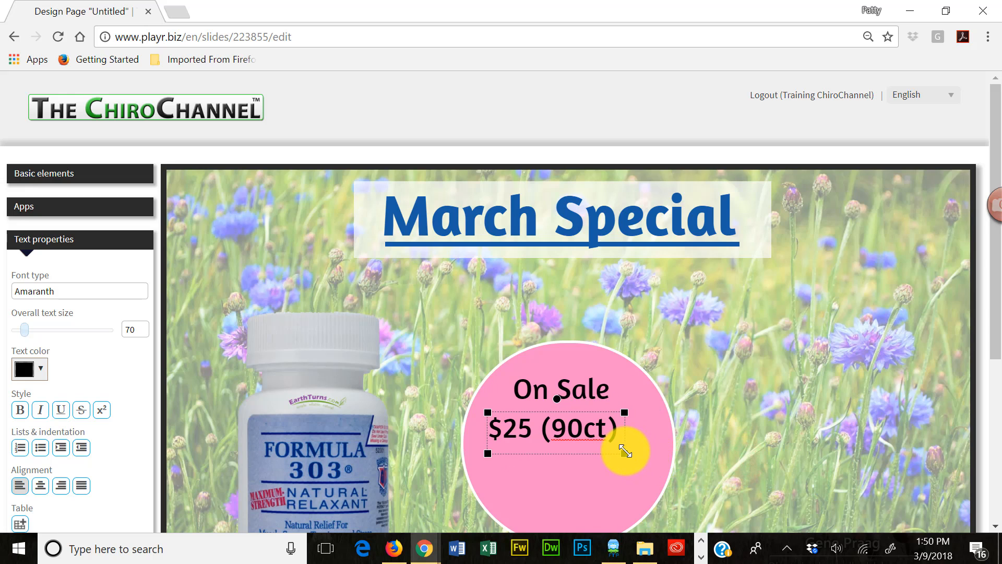
pyautogui.moveTo(588, 414); pyautogui.dragTo(595, 420)
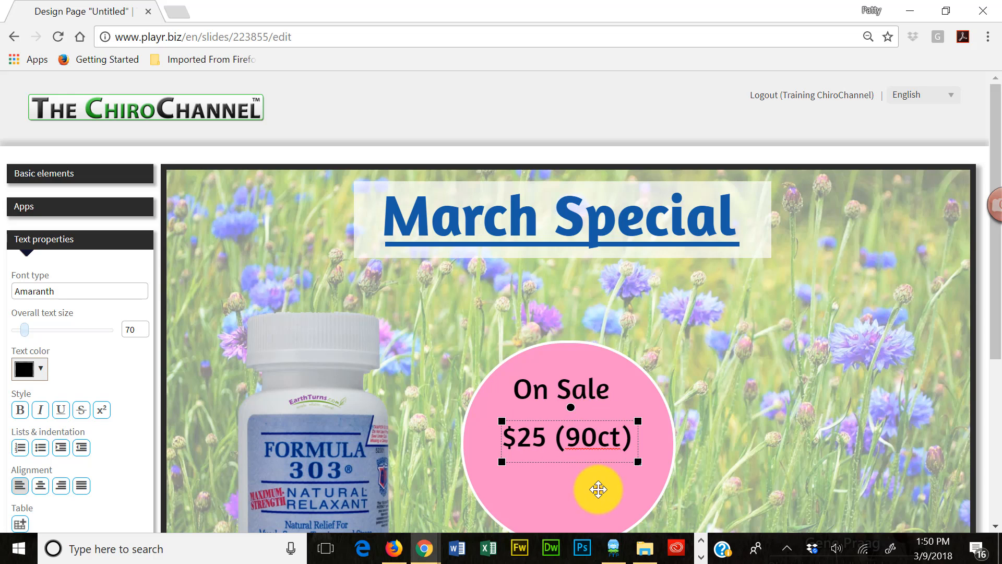
# - Nudge the pink circle slightly up and to the right, to about X 705, Y 404
pyautogui.click(598, 489)
pyautogui.scroll(-3, 789, 405)
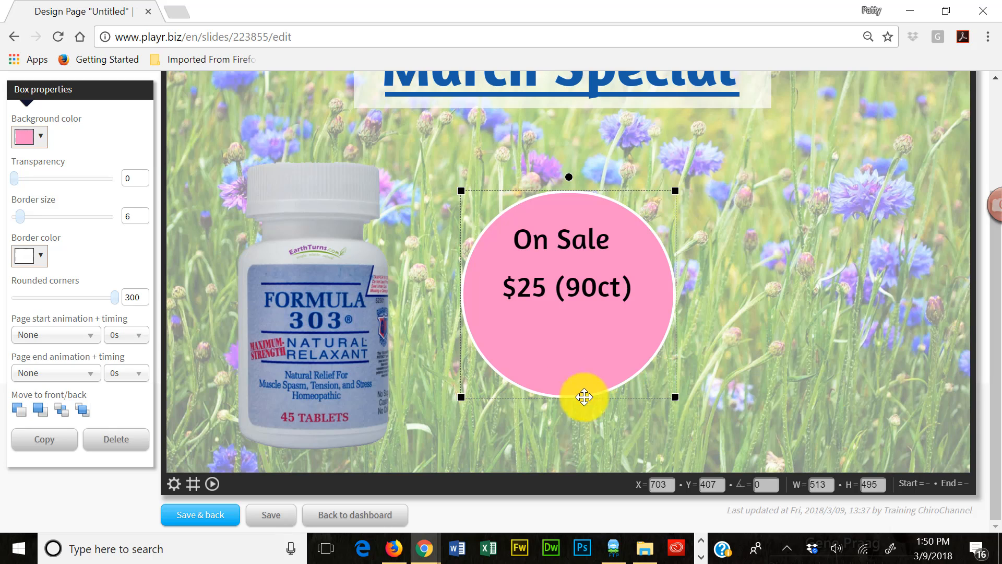
pyautogui.moveTo(573, 380); pyautogui.dragTo(574, 379)
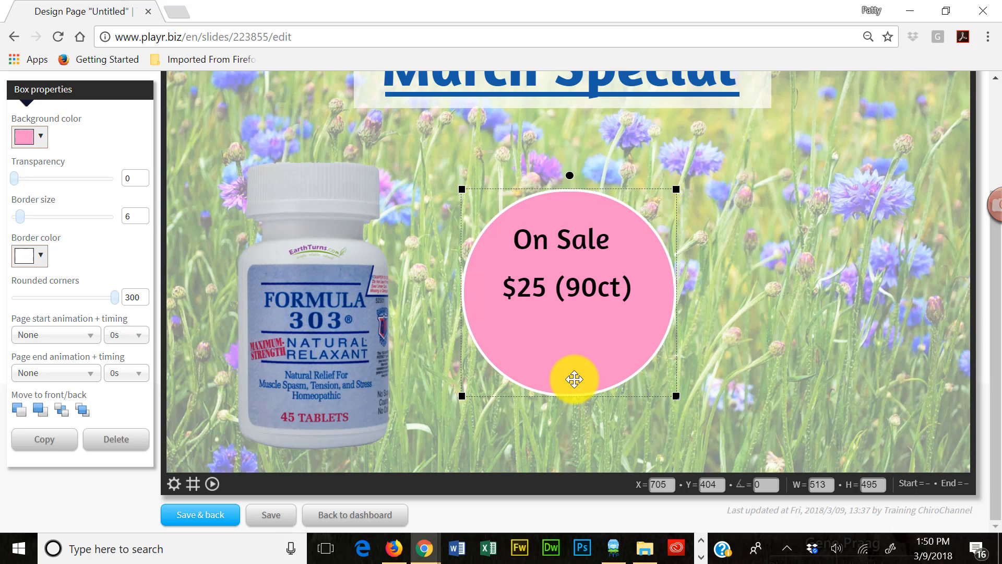
# - Set the pink circle's page start animation to Bounce-in left with a timing of 1.5s
pyautogui.click(76, 338)
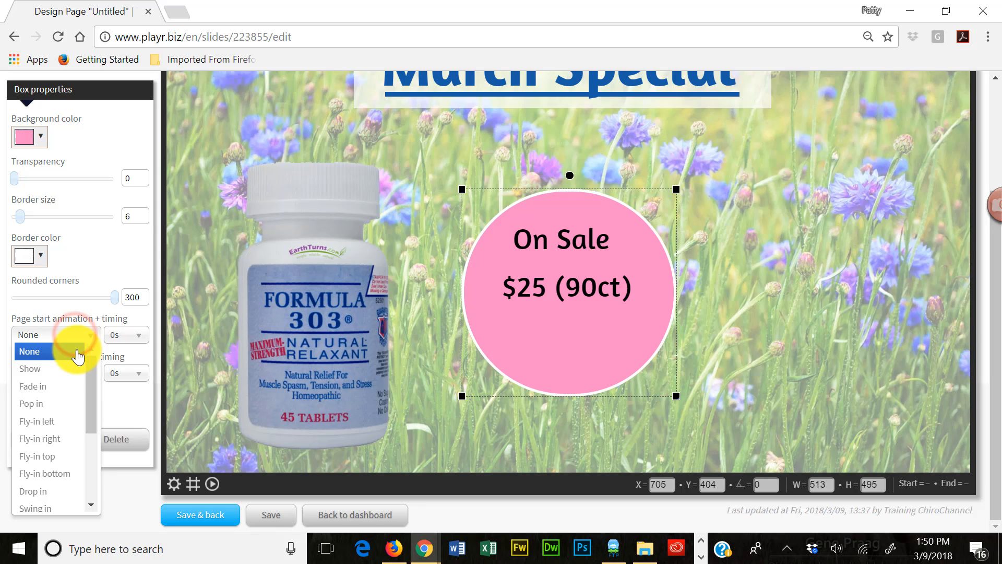
pyautogui.moveTo(89, 378); pyautogui.dragTo(93, 447)
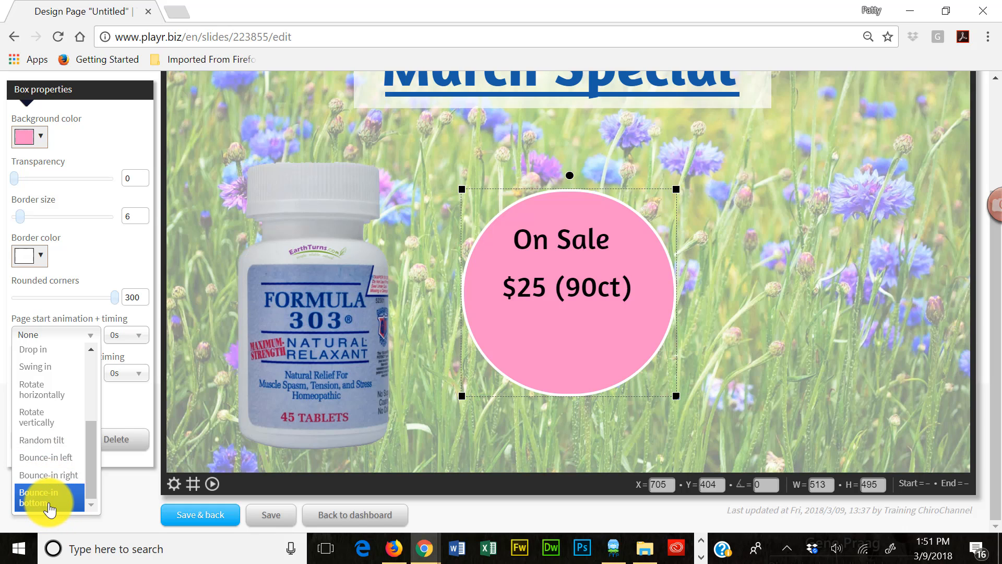
pyautogui.click(72, 458)
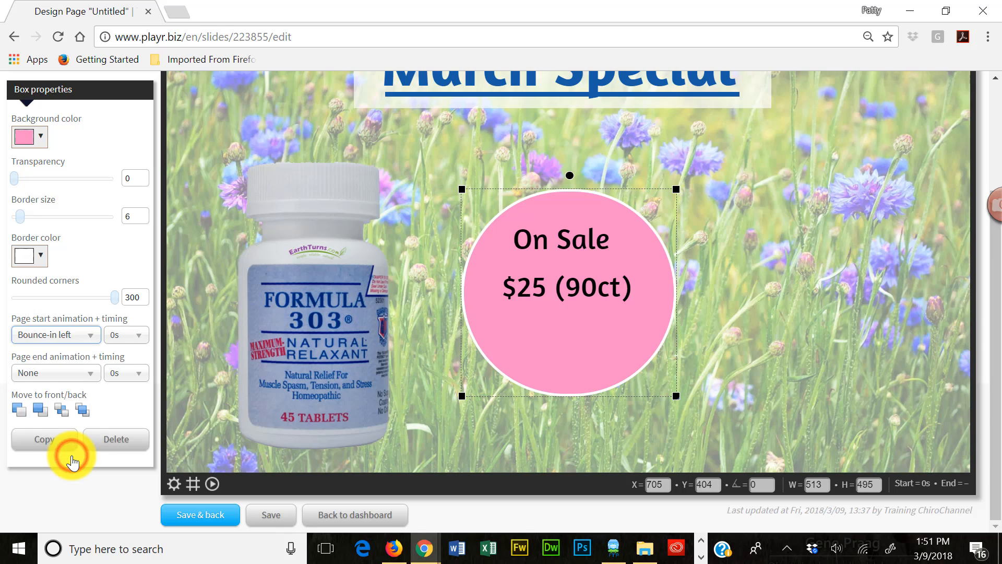
pyautogui.click(141, 335)
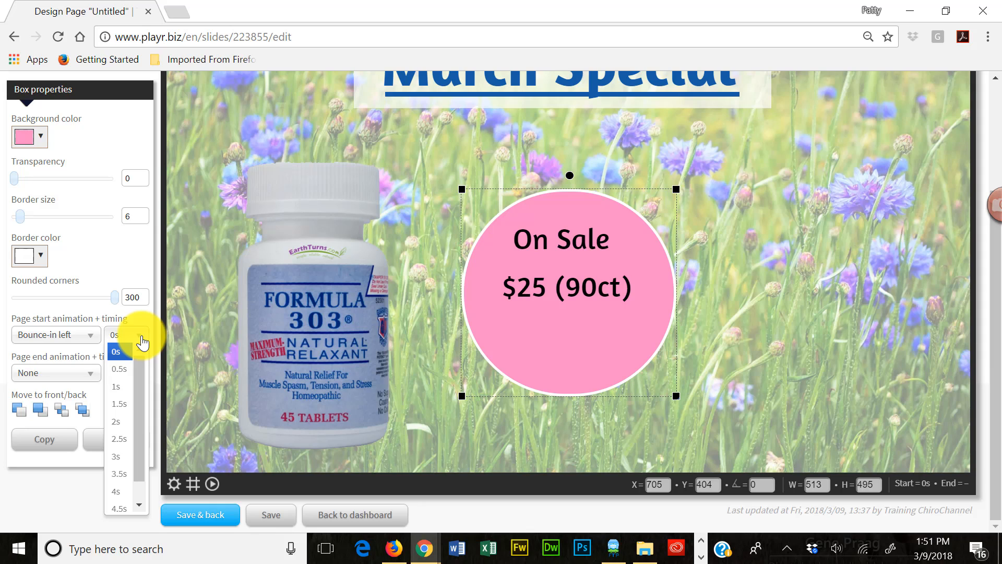
pyautogui.click(121, 404)
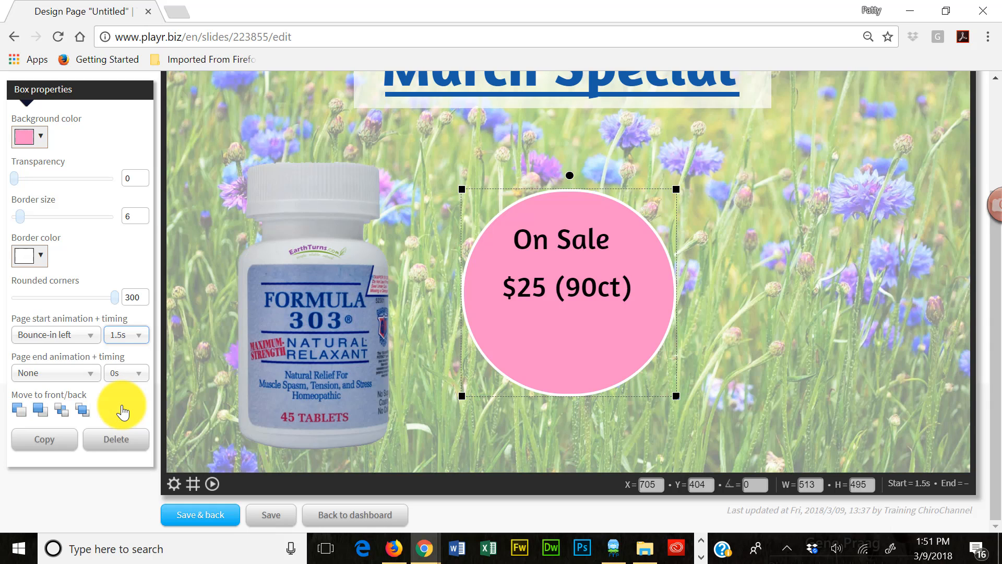
# - Preview the page to check the pink circle's start animation
pyautogui.scroll(1, 994, 397)
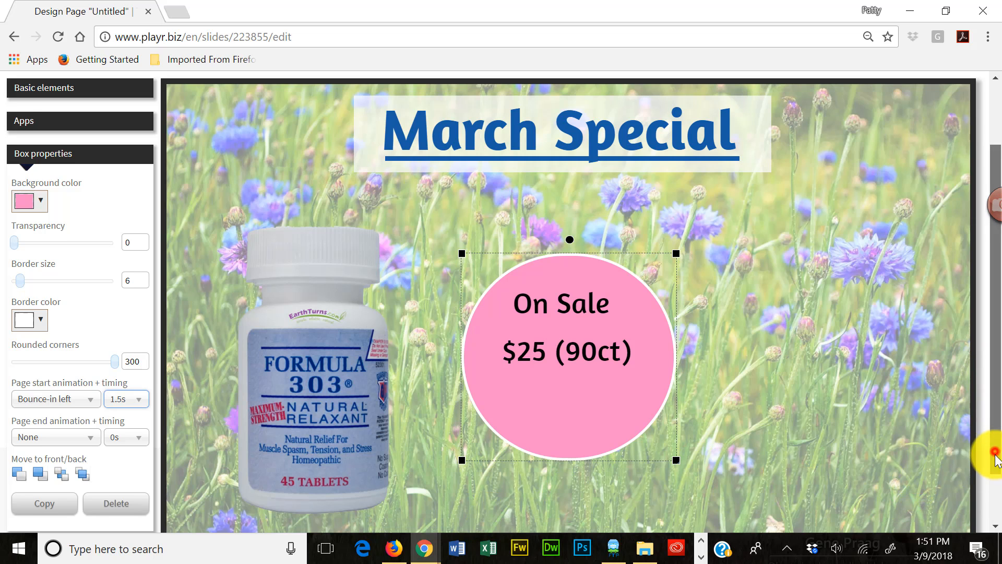
pyautogui.scroll(-1, 992, 448)
pyautogui.click(212, 512)
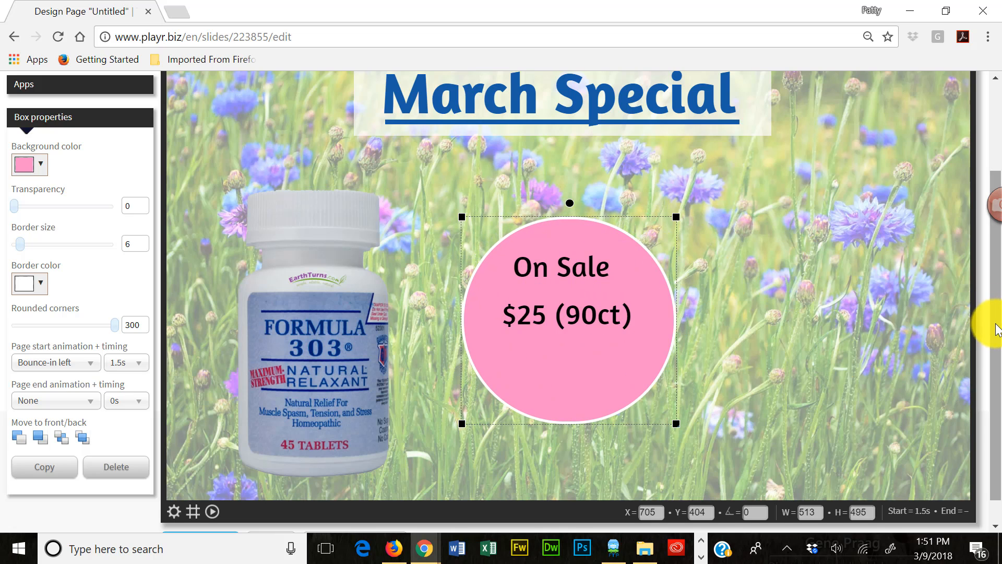
# - Give the "On Sale" text a Fade in page start animation with a timing of 2s
pyautogui.click(603, 272)
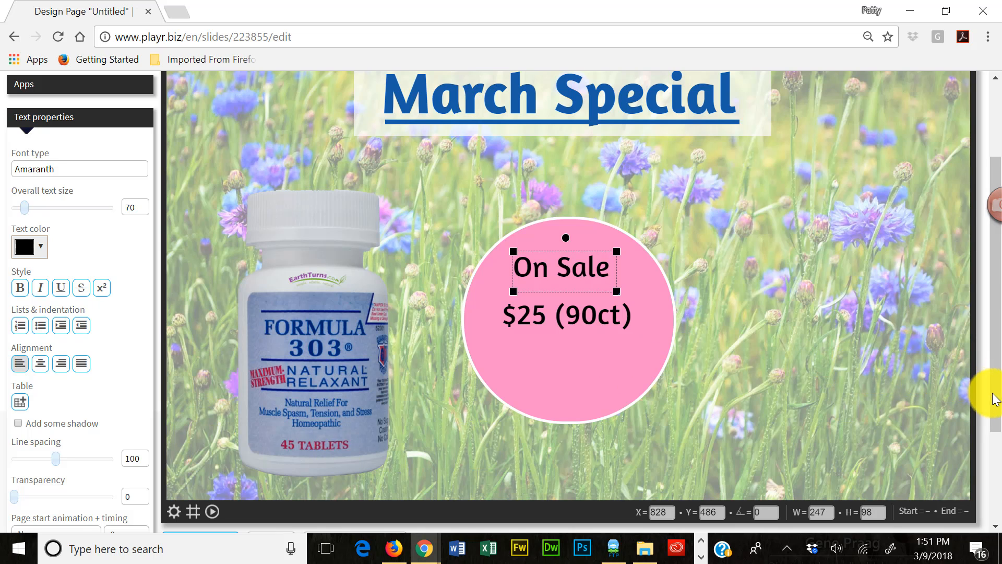
pyautogui.scroll(-2, 989, 413)
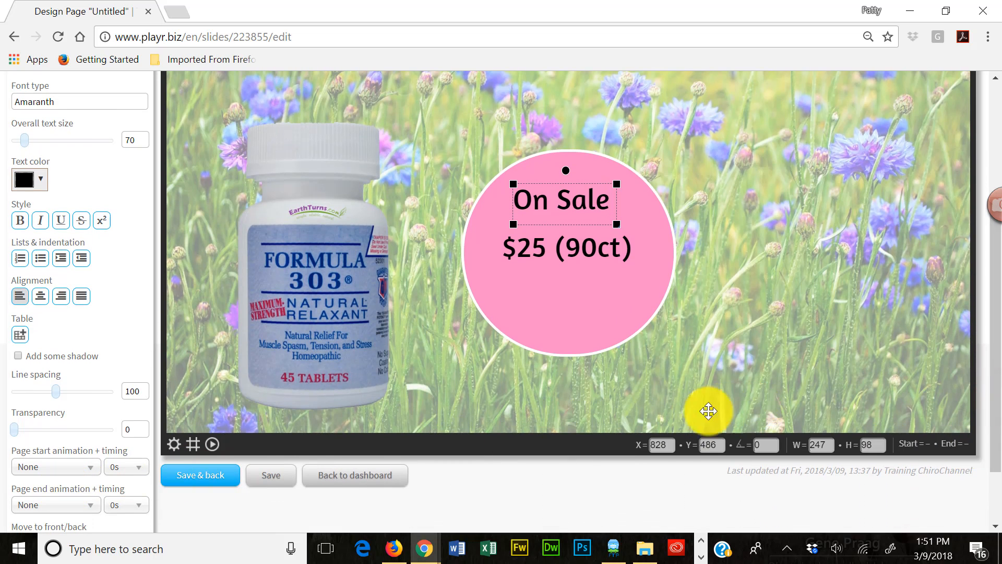
pyautogui.scroll(-2, 85, 461)
pyautogui.click(73, 388)
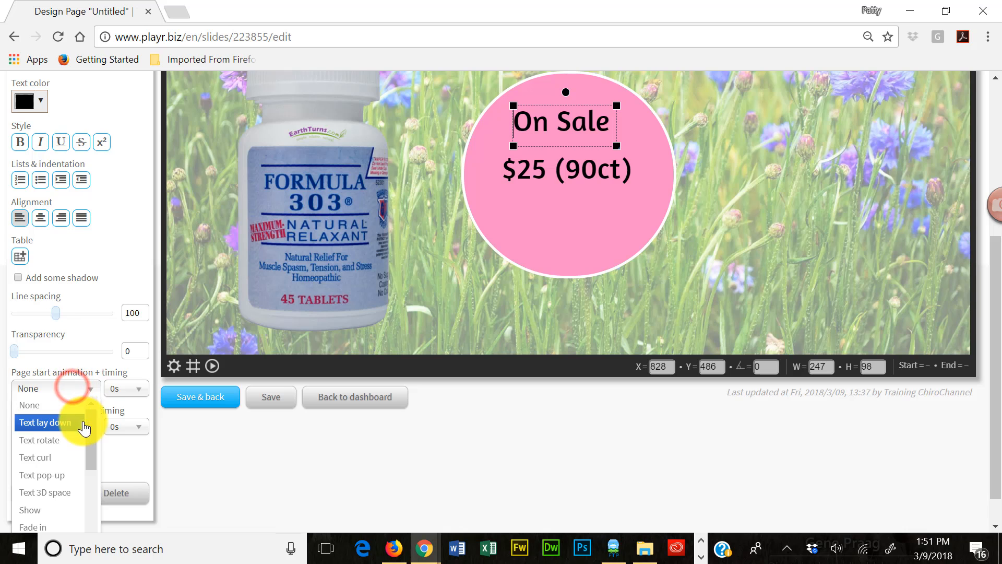
pyautogui.moveTo(87, 422); pyautogui.dragTo(86, 455)
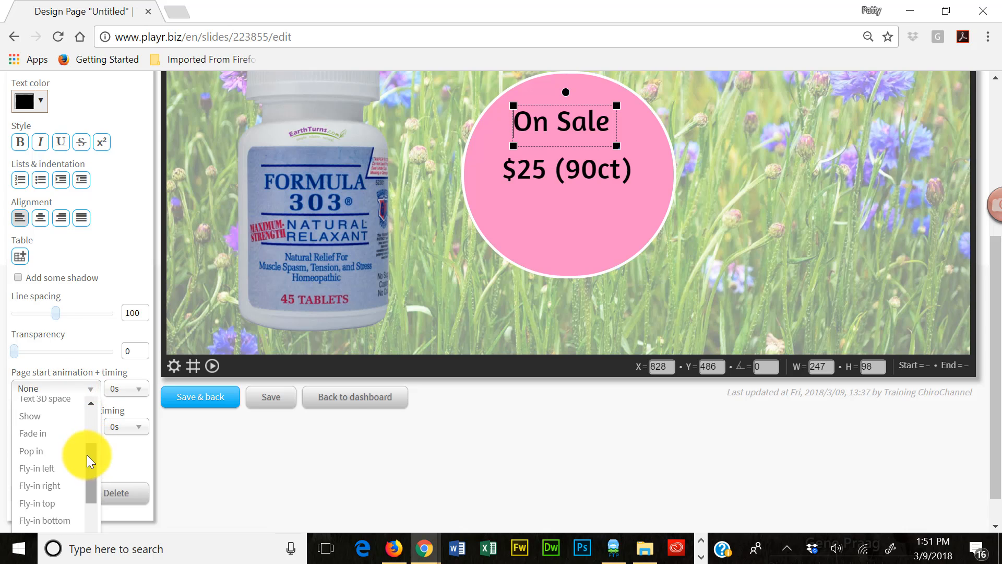
pyautogui.click(46, 433)
pyautogui.click(138, 389)
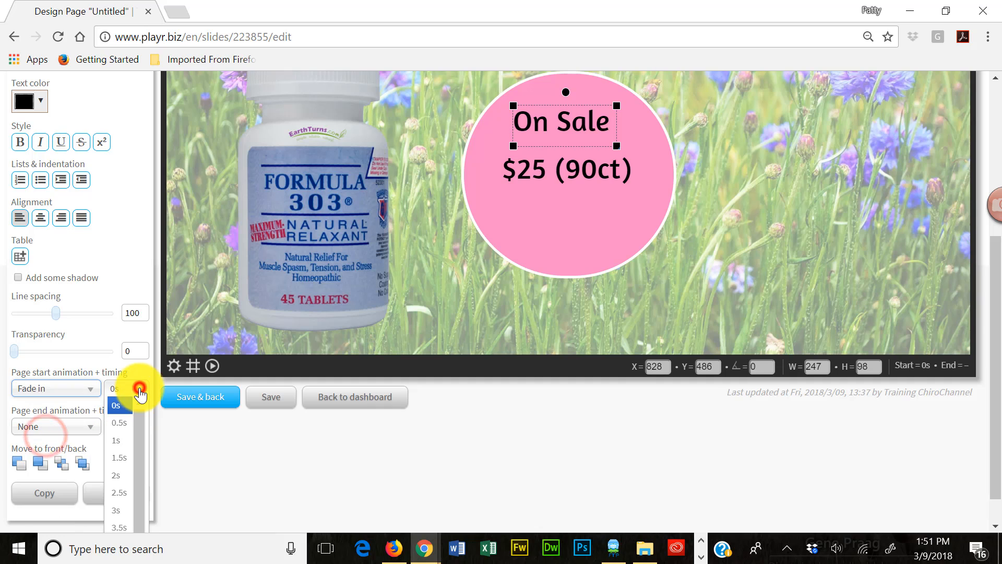
pyautogui.click(125, 487)
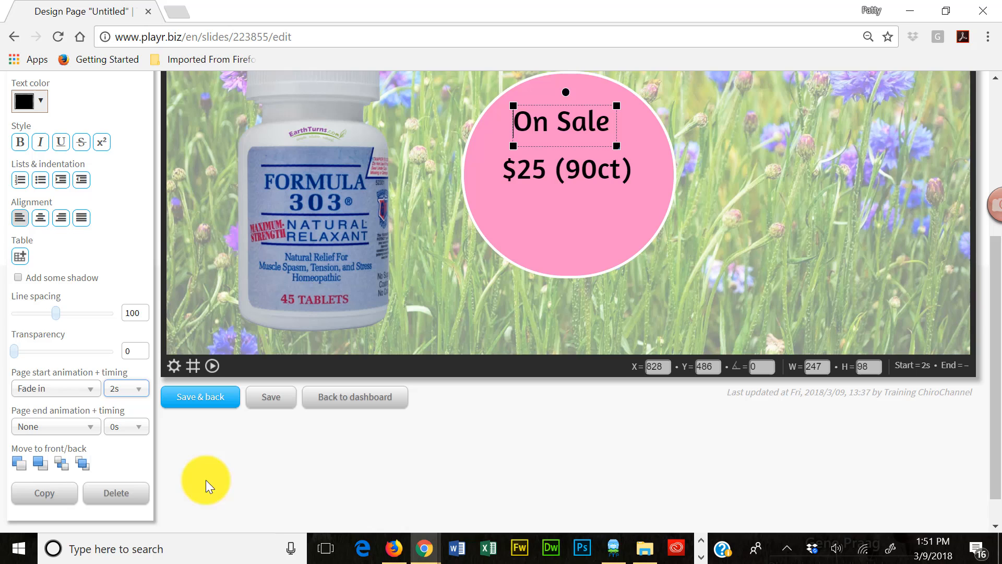
# - Give the "$25 (90ct)" text a Fade in page start animation with a timing of 2s
pyautogui.click(548, 178)
pyautogui.click(83, 388)
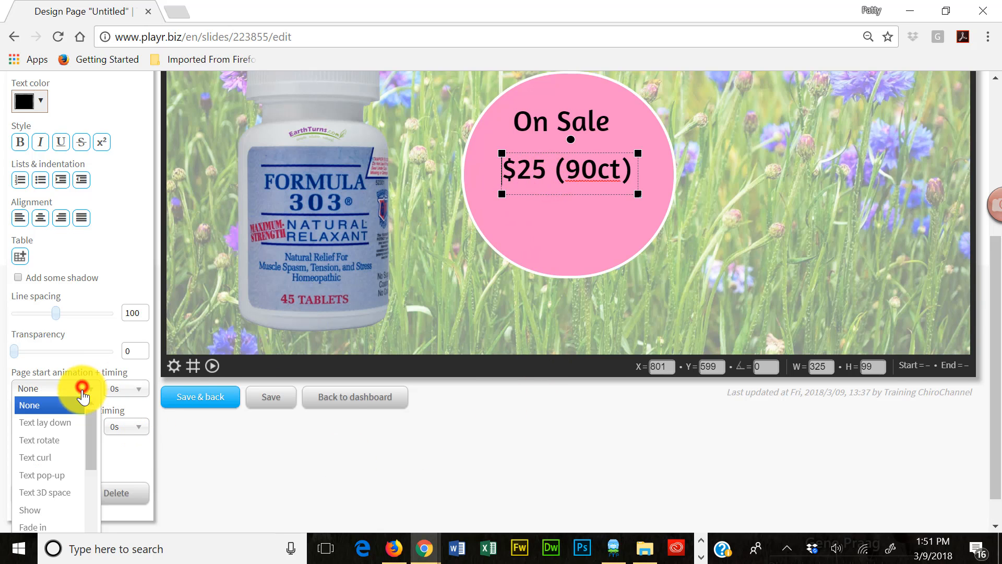
pyautogui.moveTo(91, 451); pyautogui.dragTo(73, 476)
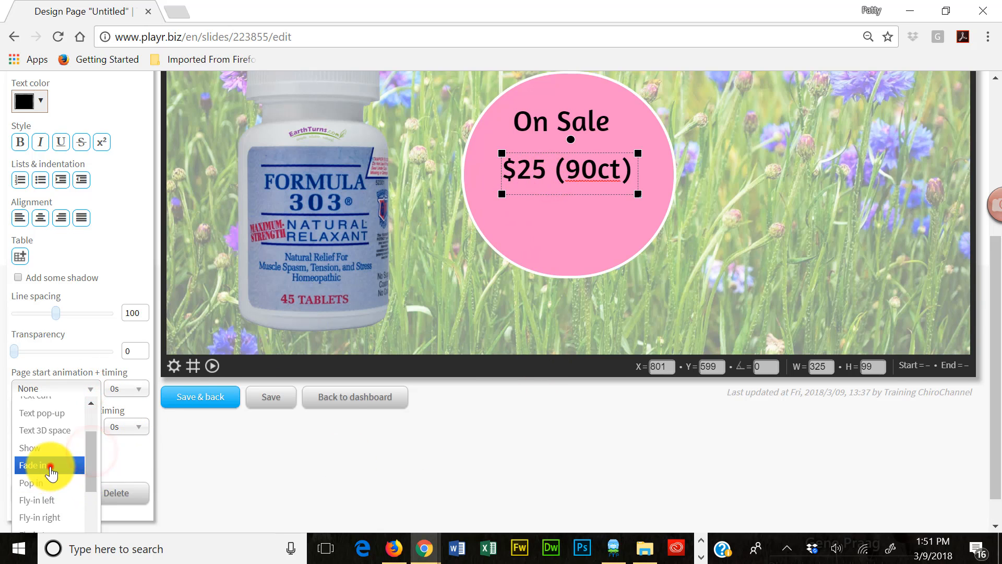
pyautogui.click(48, 464)
pyautogui.click(142, 388)
pyautogui.click(120, 474)
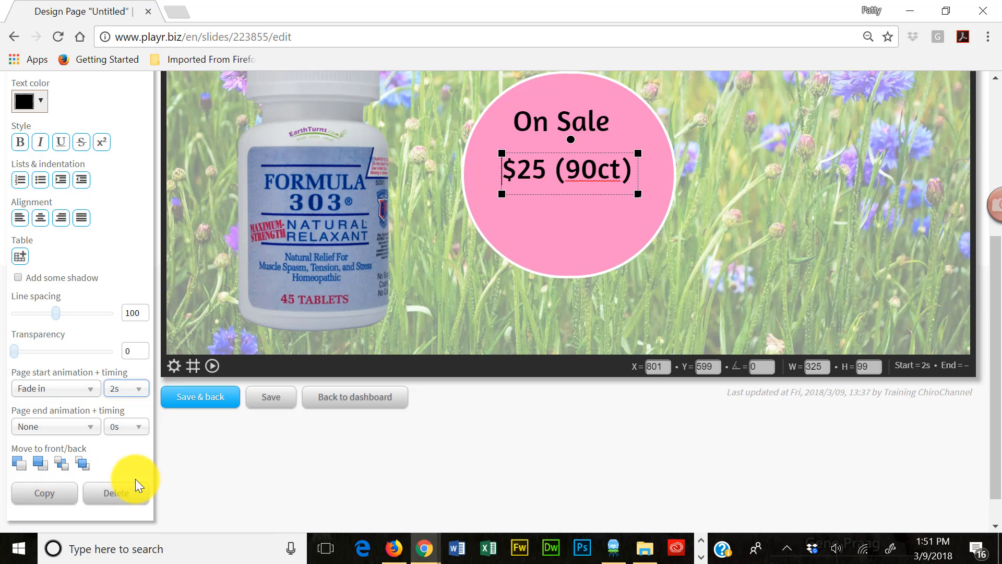
# - Preview the page to check the fade-in of both circle texts, and deselect the price text
pyautogui.moveTo(994, 406); pyautogui.dragTo(995, 314)
pyautogui.click(212, 521)
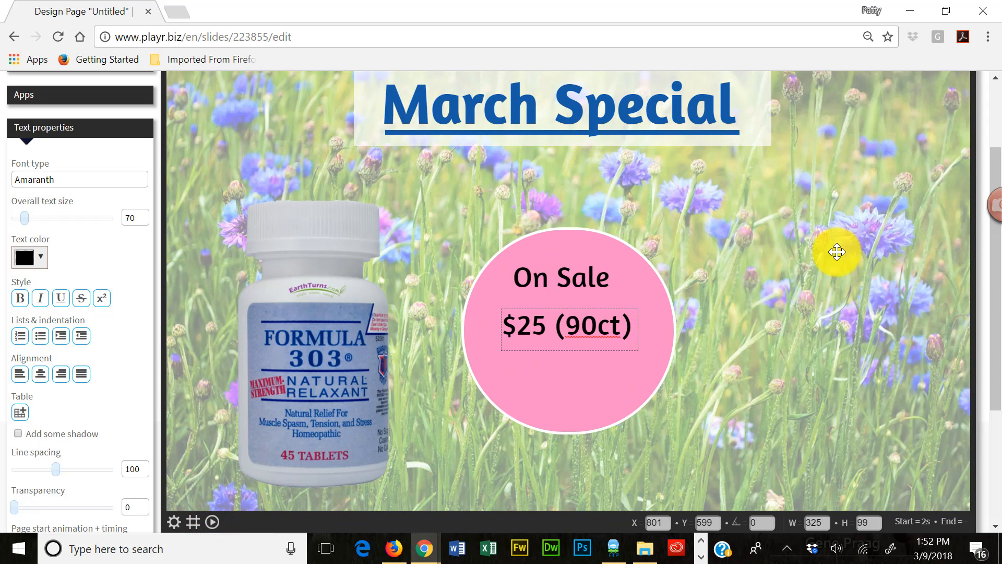
pyautogui.click(613, 317)
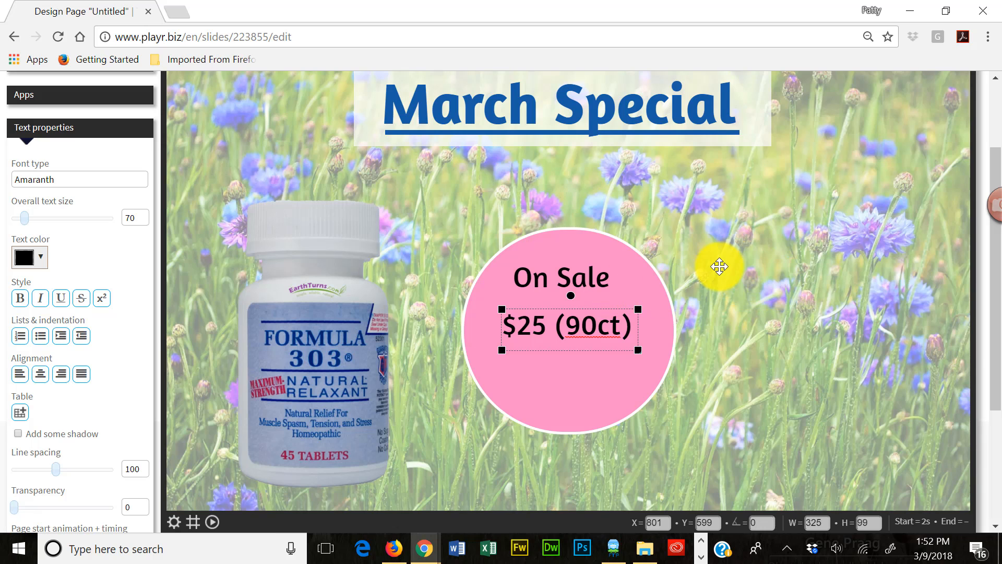
pyautogui.click(824, 251)
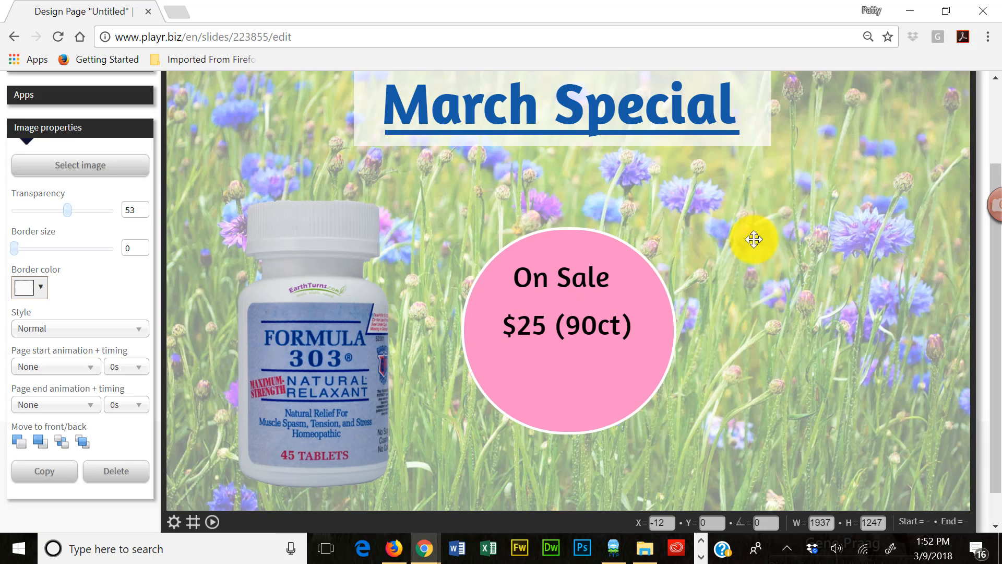
pyautogui.click(701, 558)
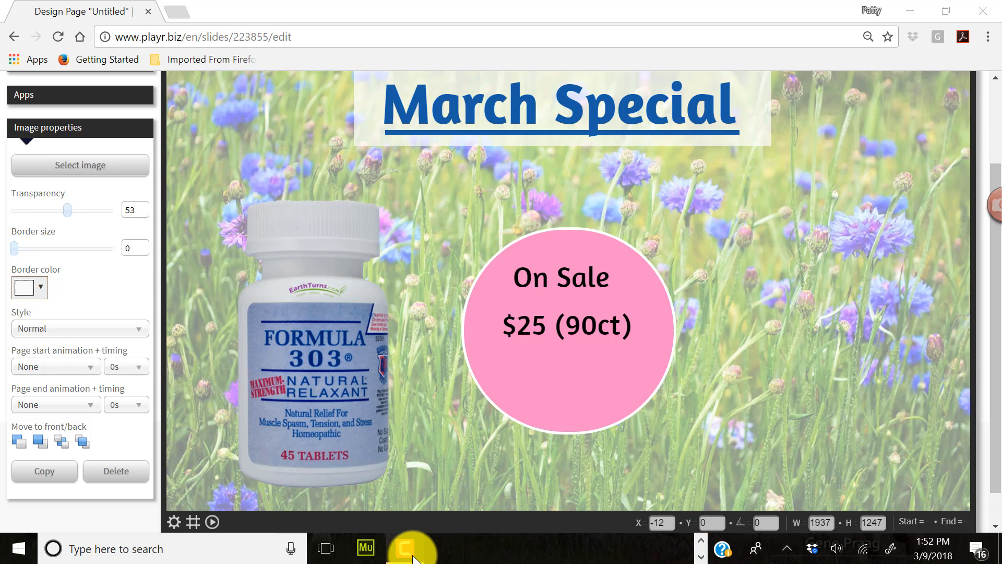
pyautogui.moveTo(410, 558)
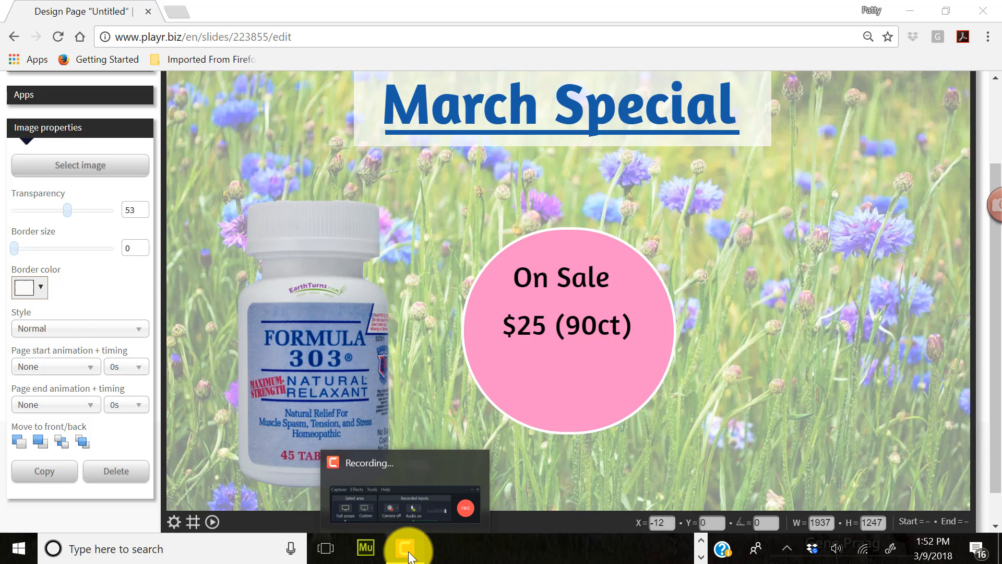
pyautogui.click(407, 556)
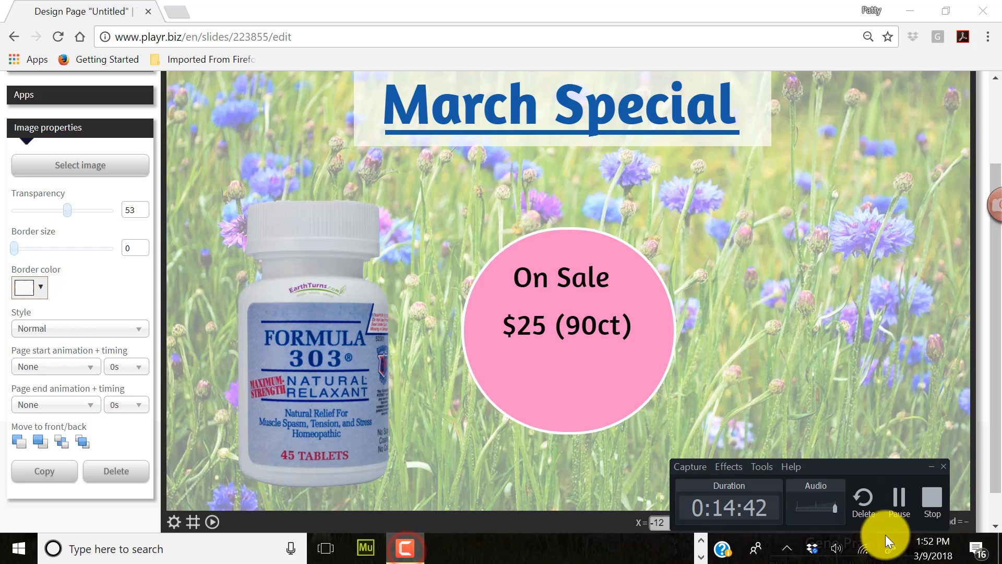